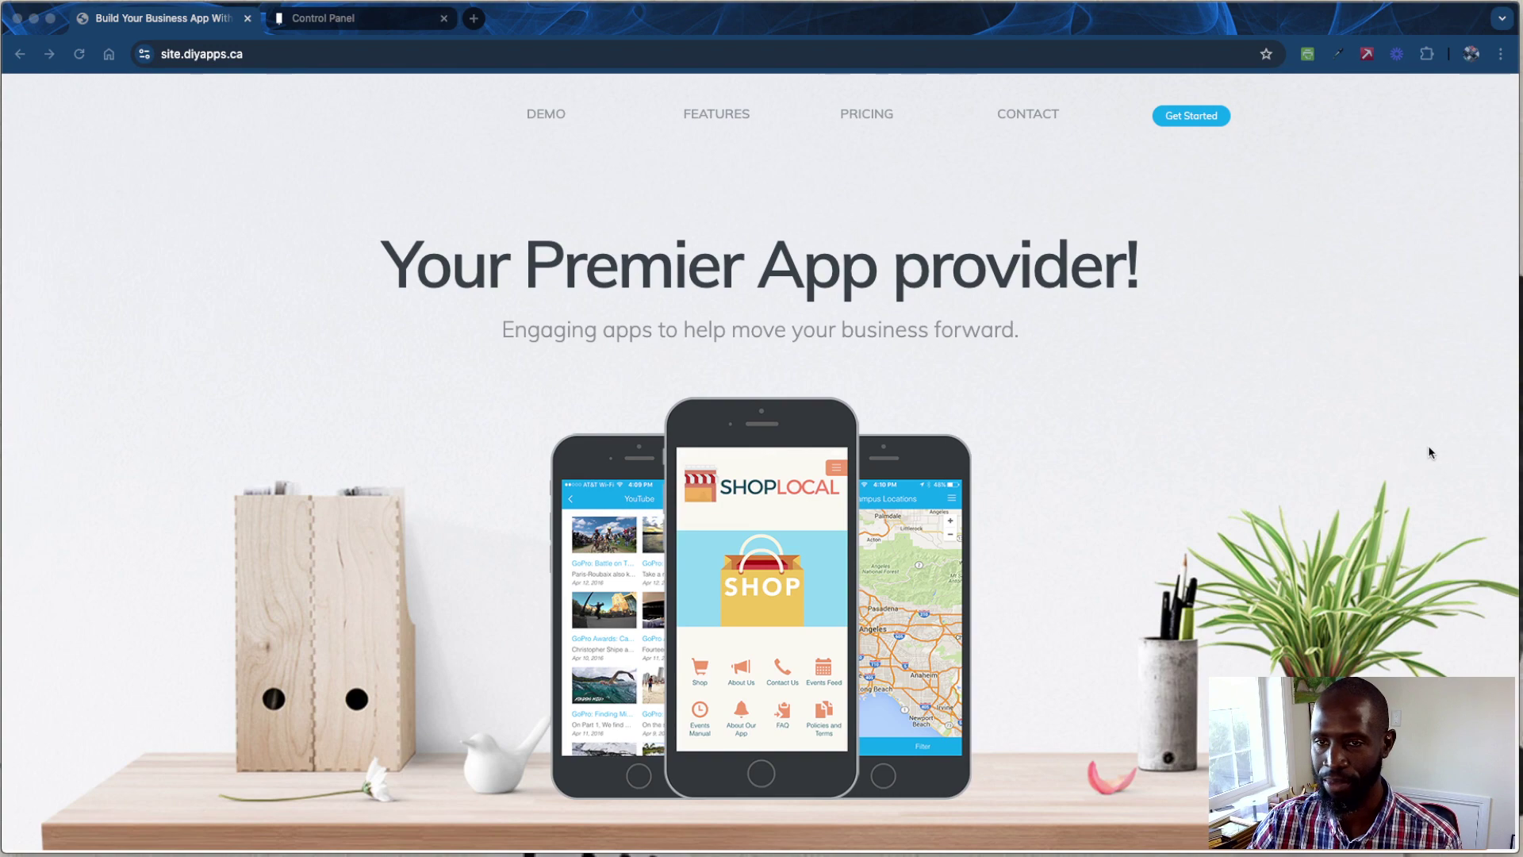
Look over the DIYapps home page and start the free sign-up to reach the template gallery
scroll(1122, 344, "down", 10)
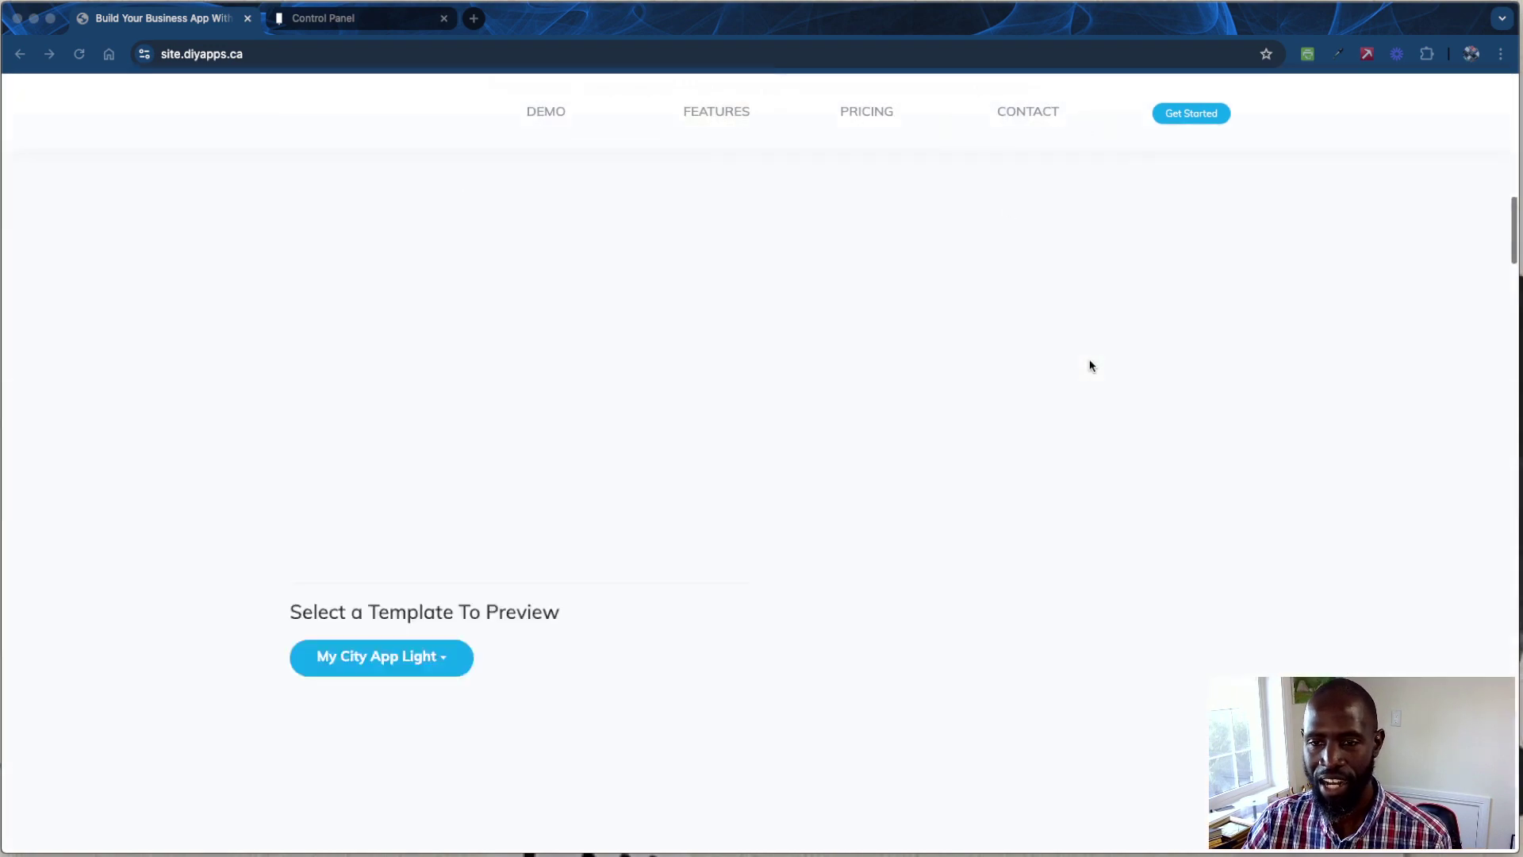
scroll(1123, 342, "up", 10)
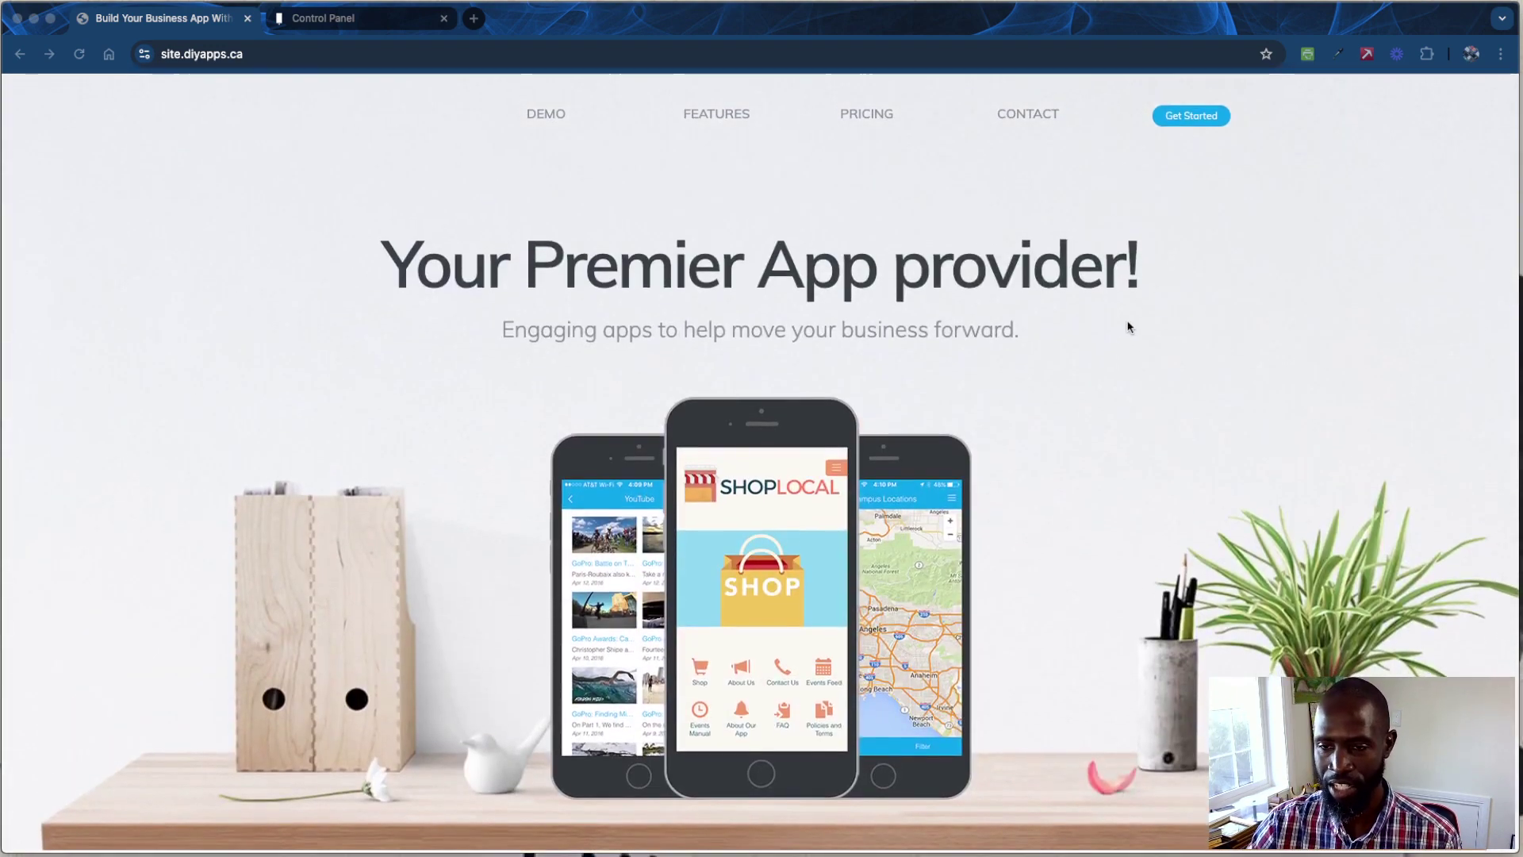
left_click(1188, 118)
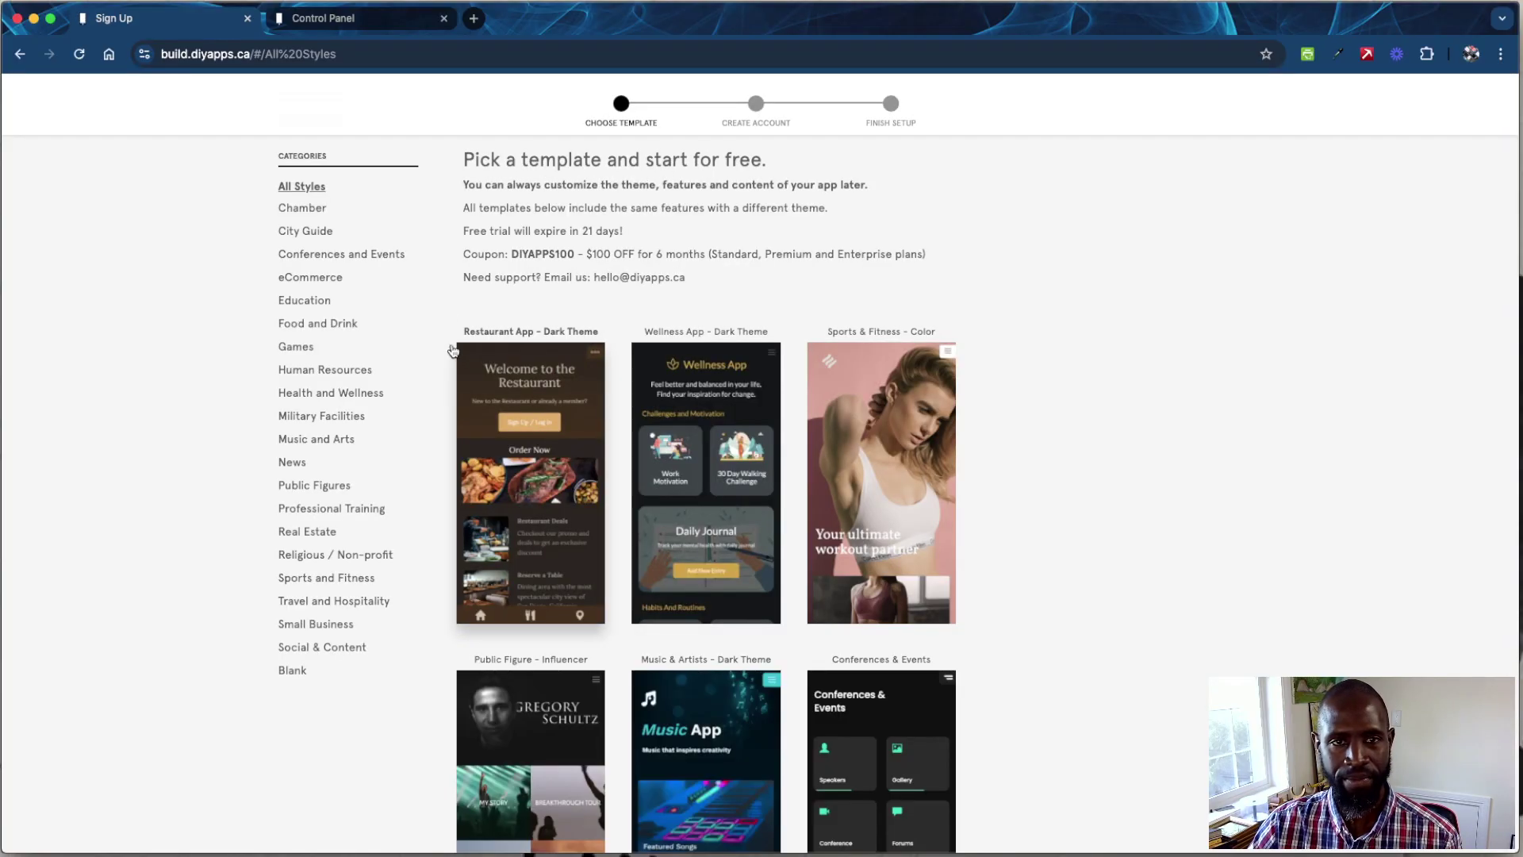
Preview the Military Facility - Color and Light templates, and view the Blank template category
left_click(307, 422)
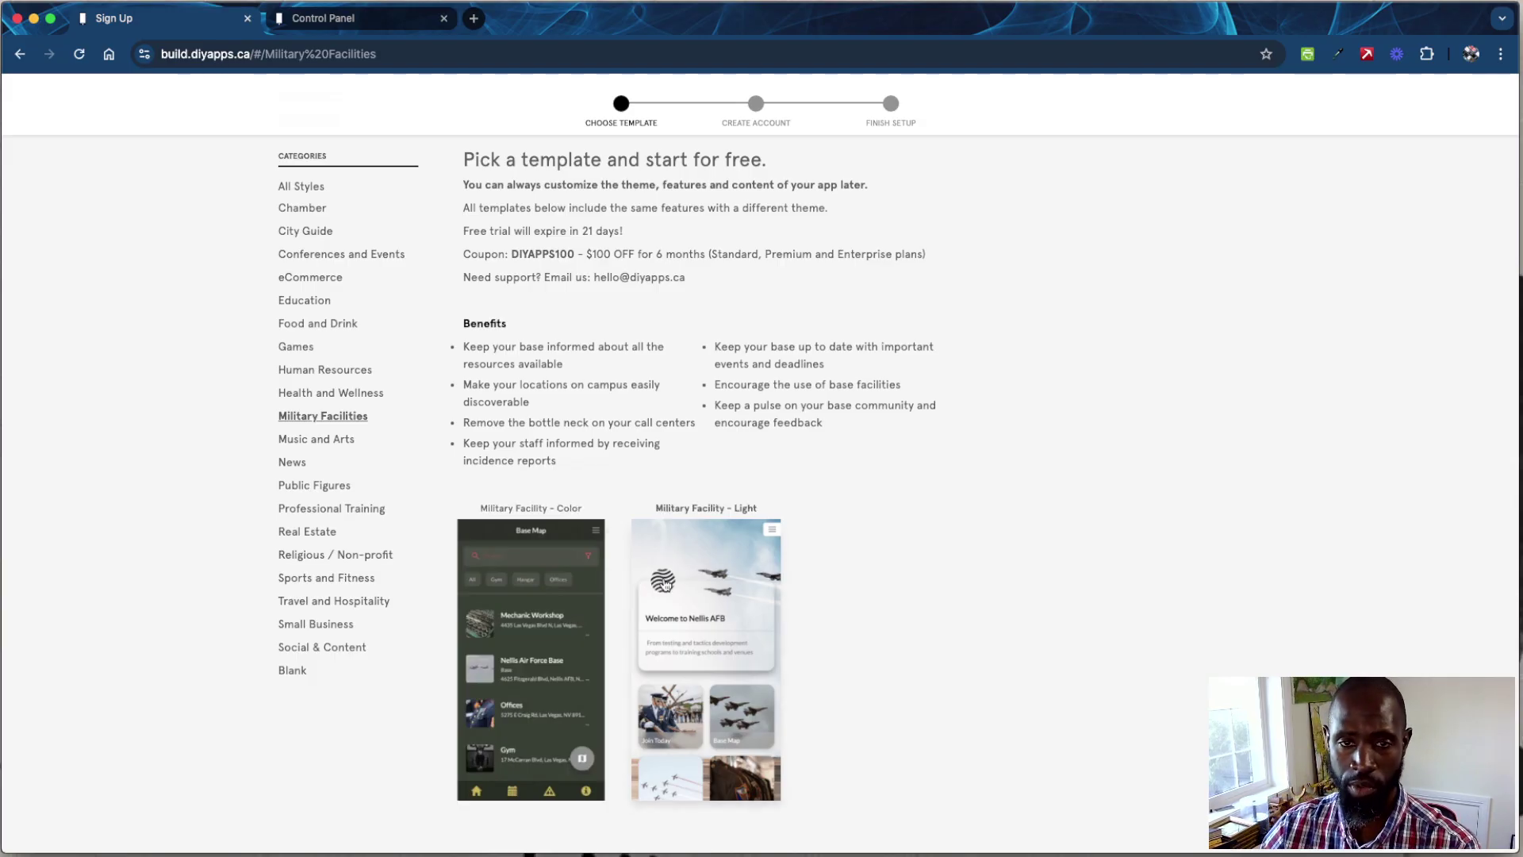
left_click(530, 658)
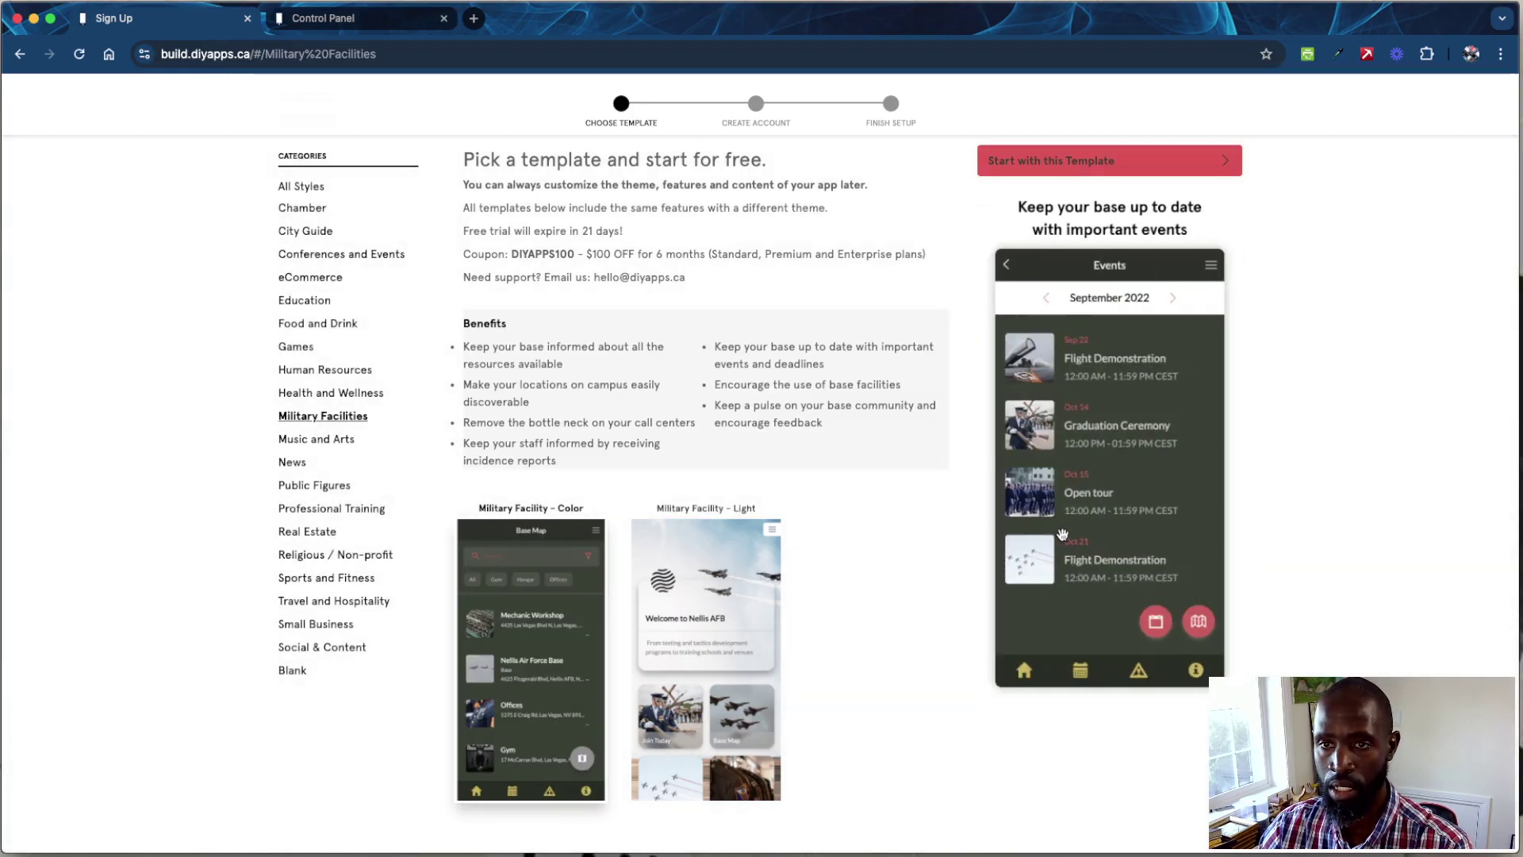
left_click(702, 658)
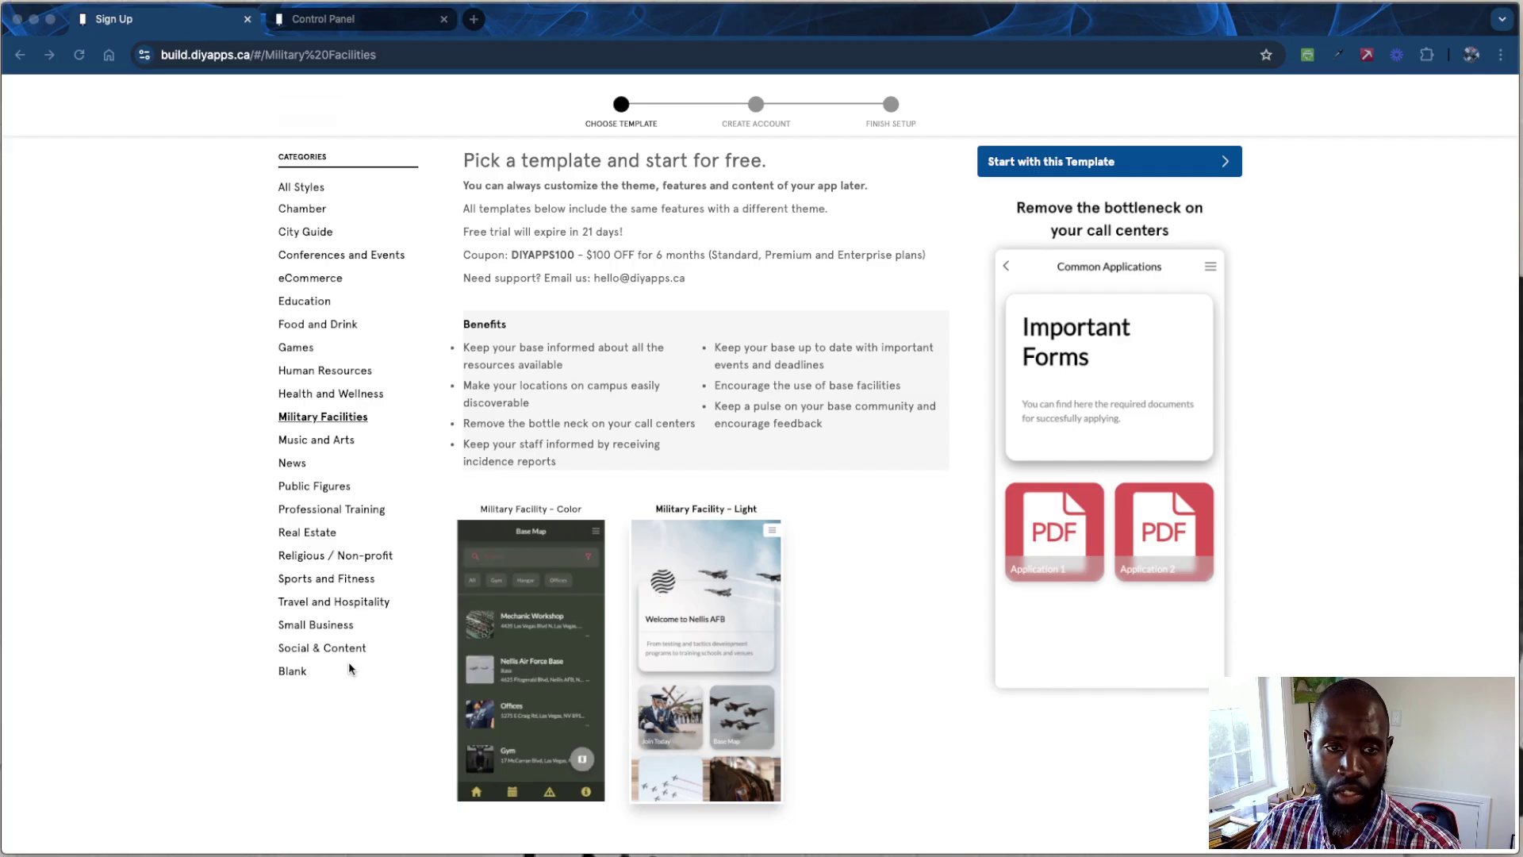
left_click(295, 671)
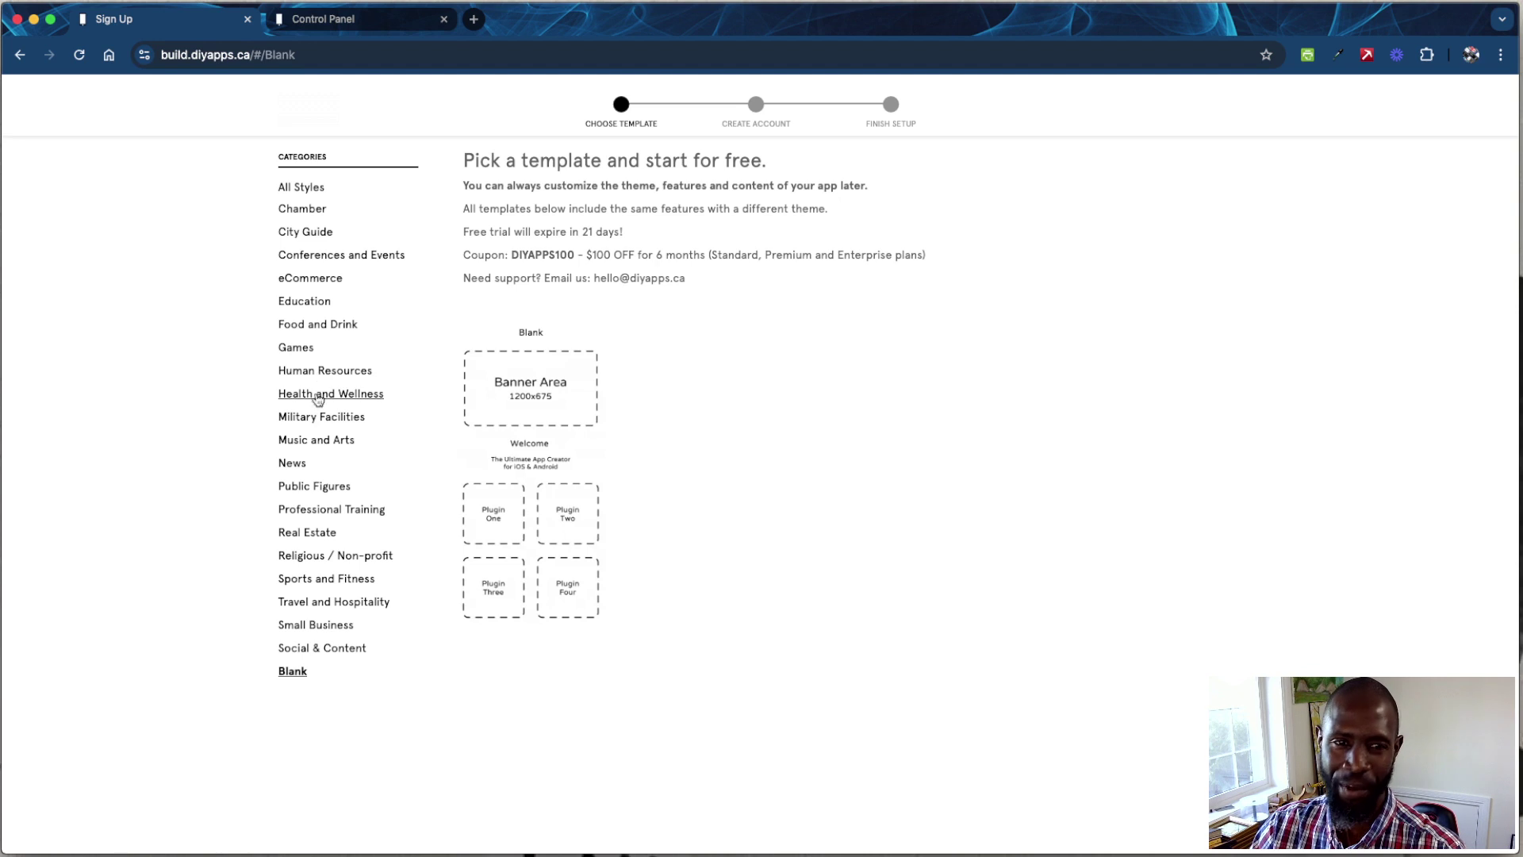
Select the Military Facility - Light template from the Military Facilities category and start with it
left_click(316, 419)
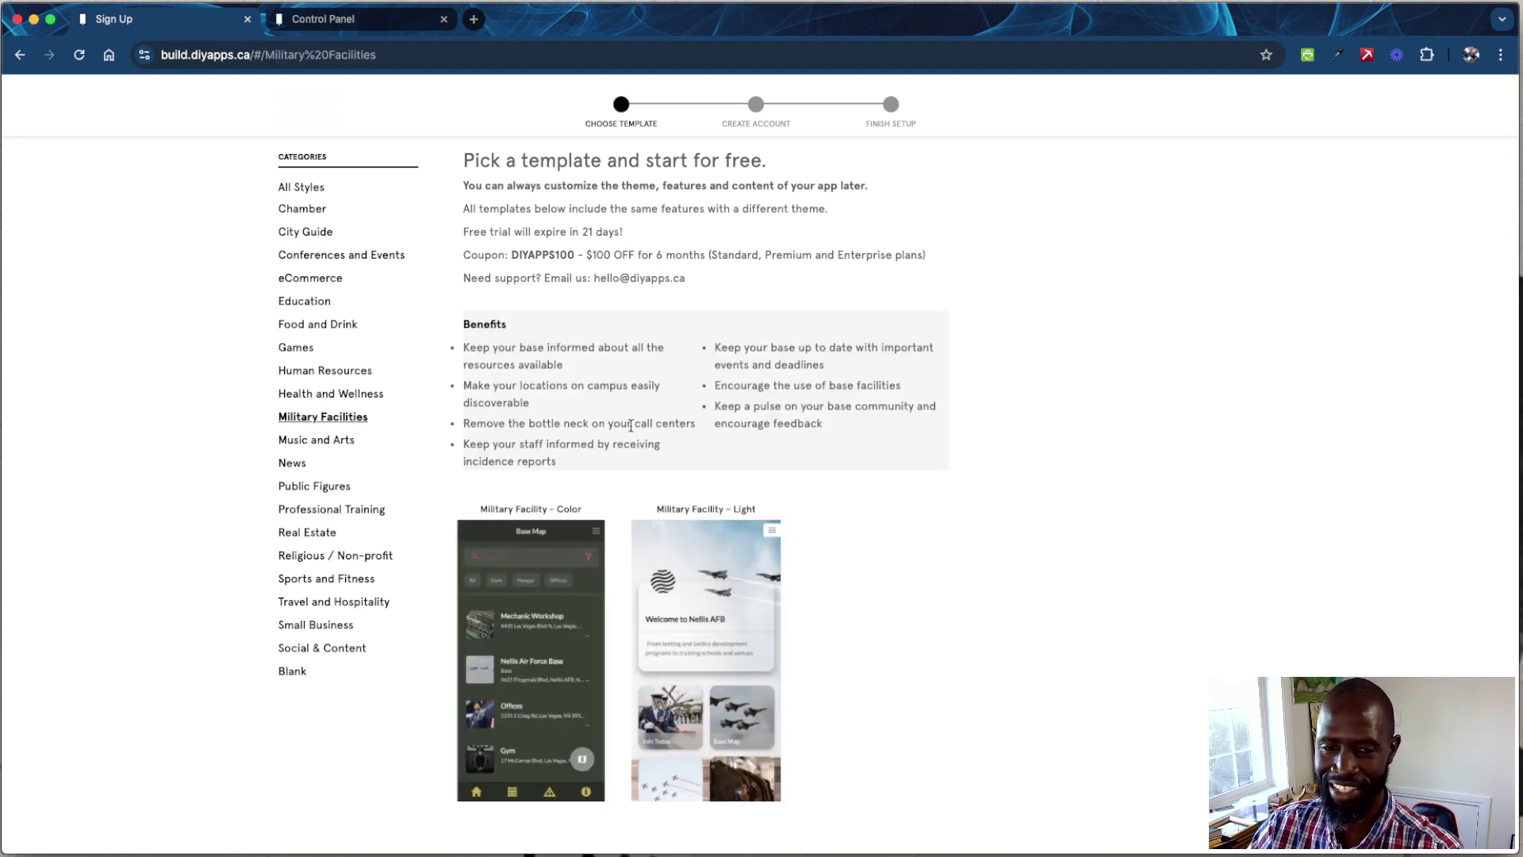
left_click(706, 627)
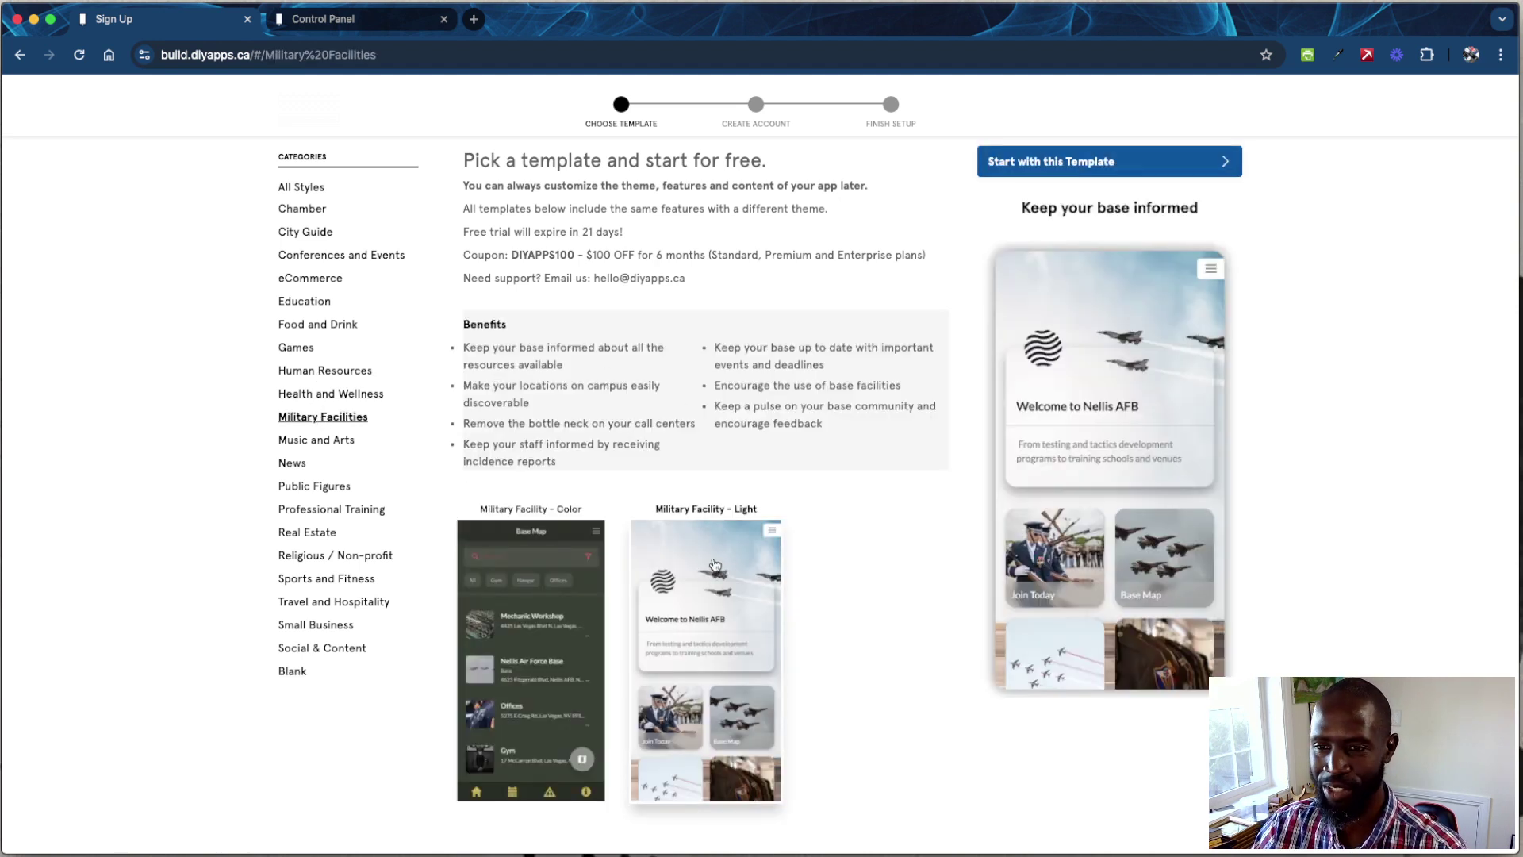
left_click(1092, 163)
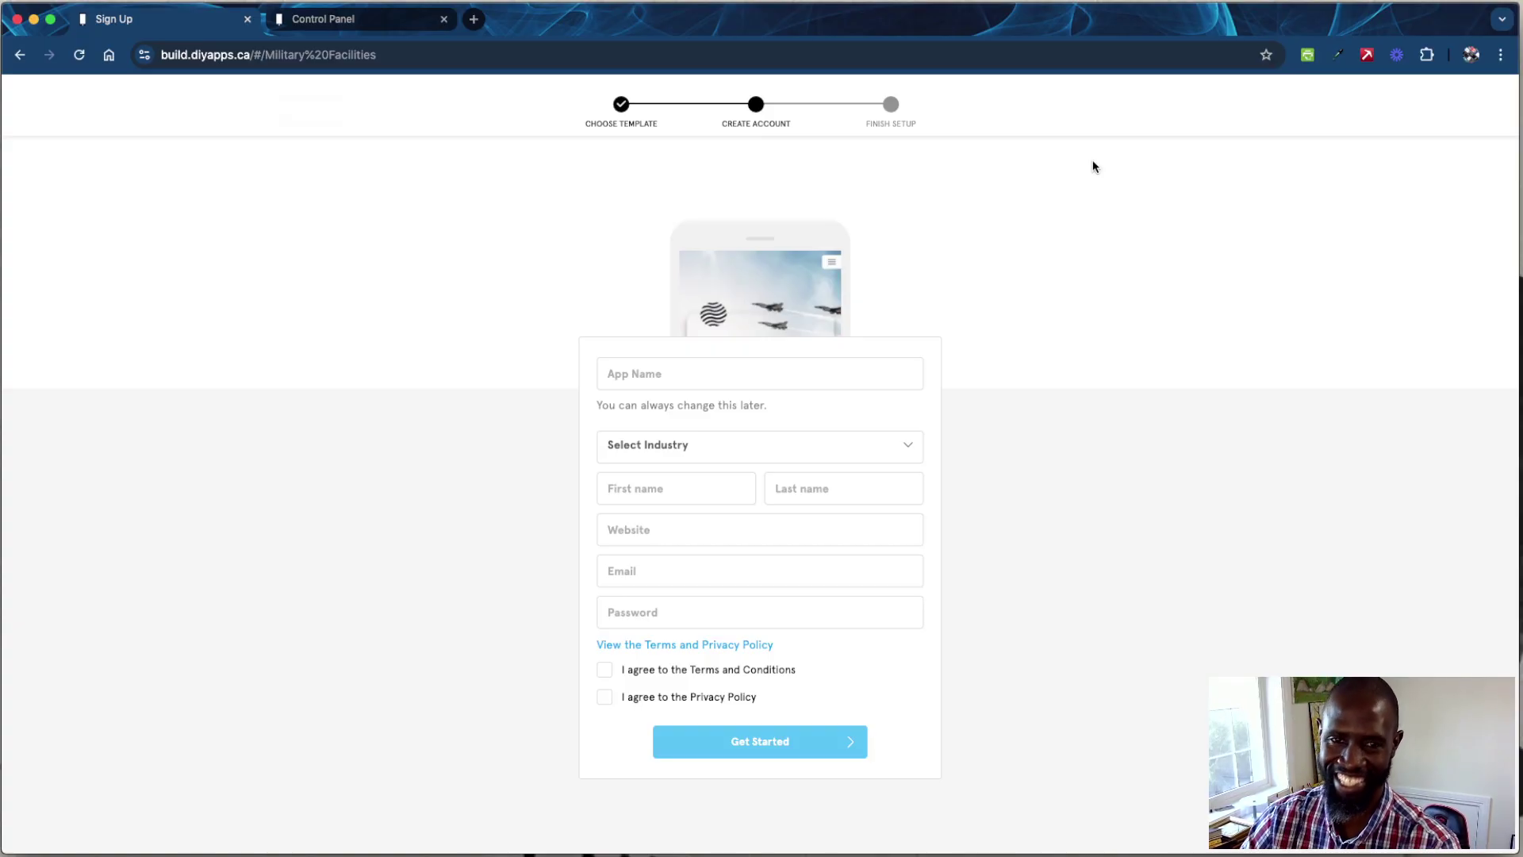
Go through the account form's app name, industry, name, email and password fields down to its submission, without filling them in
left_click(827, 380)
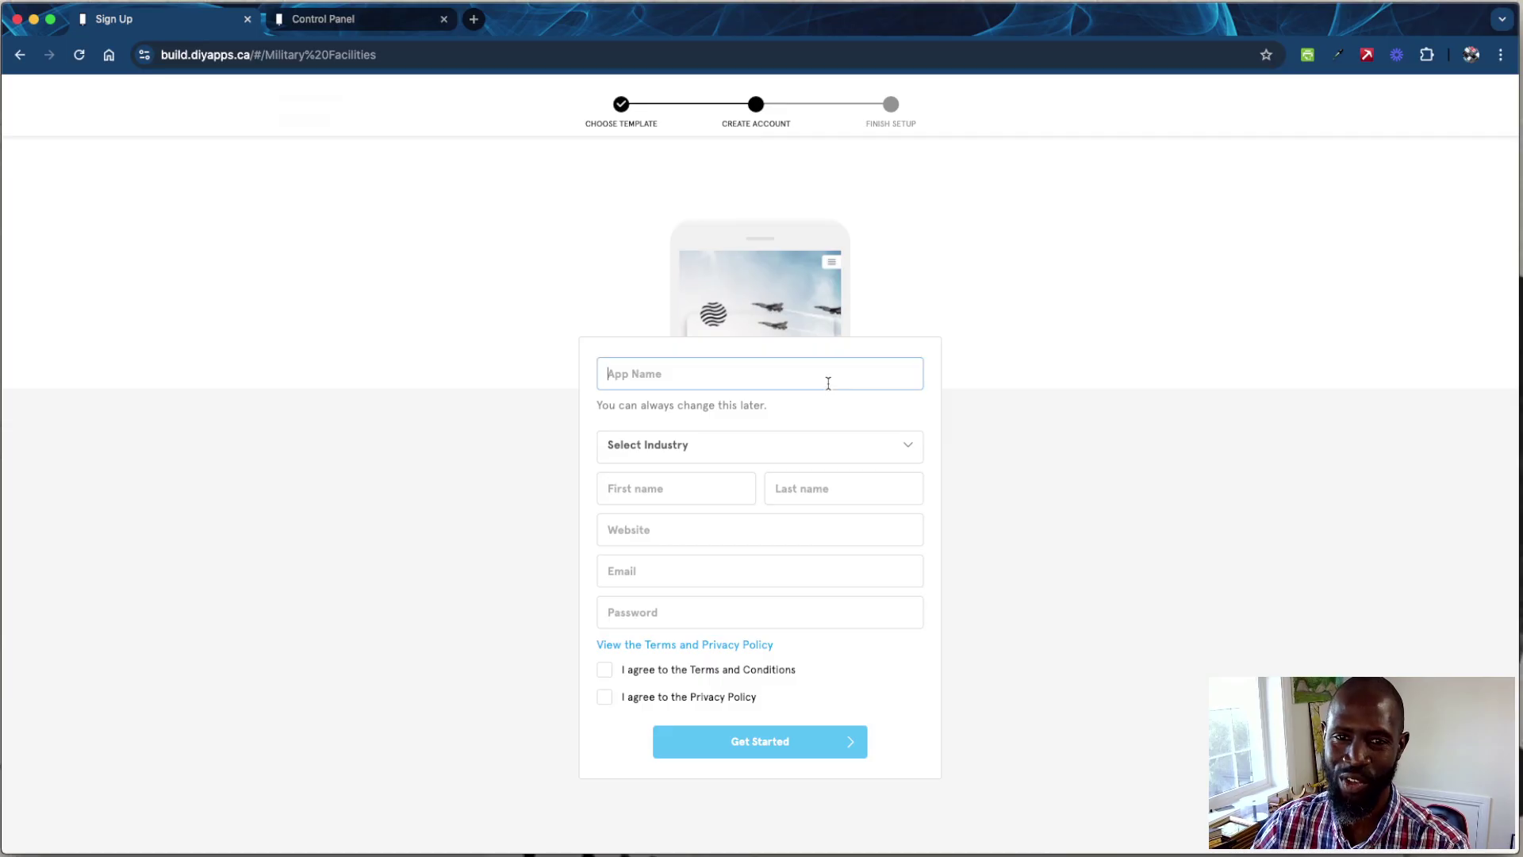
left_click(691, 466)
left_click(628, 512)
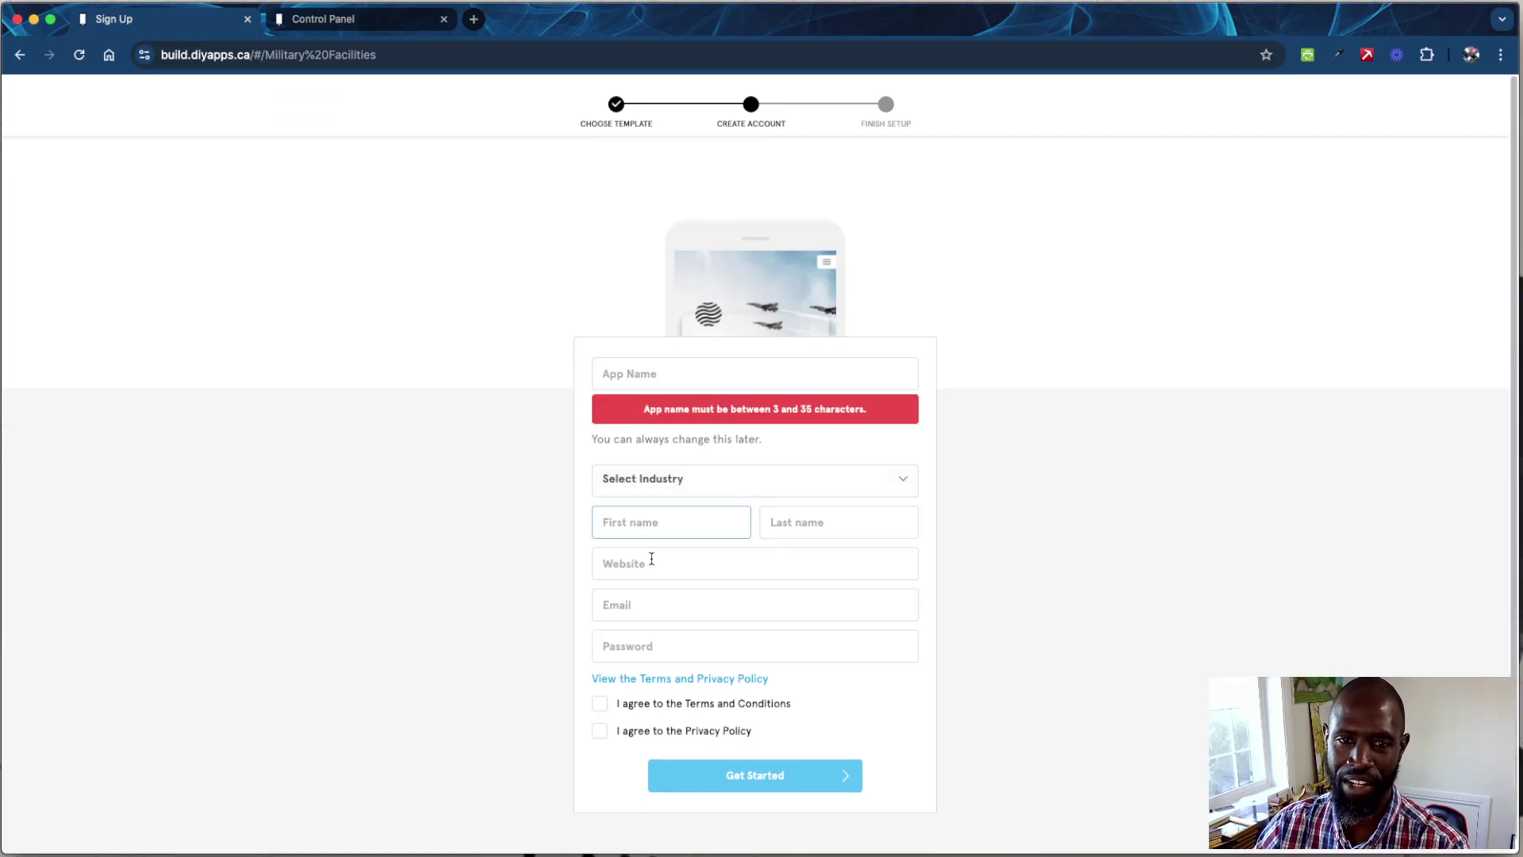
left_click(623, 597)
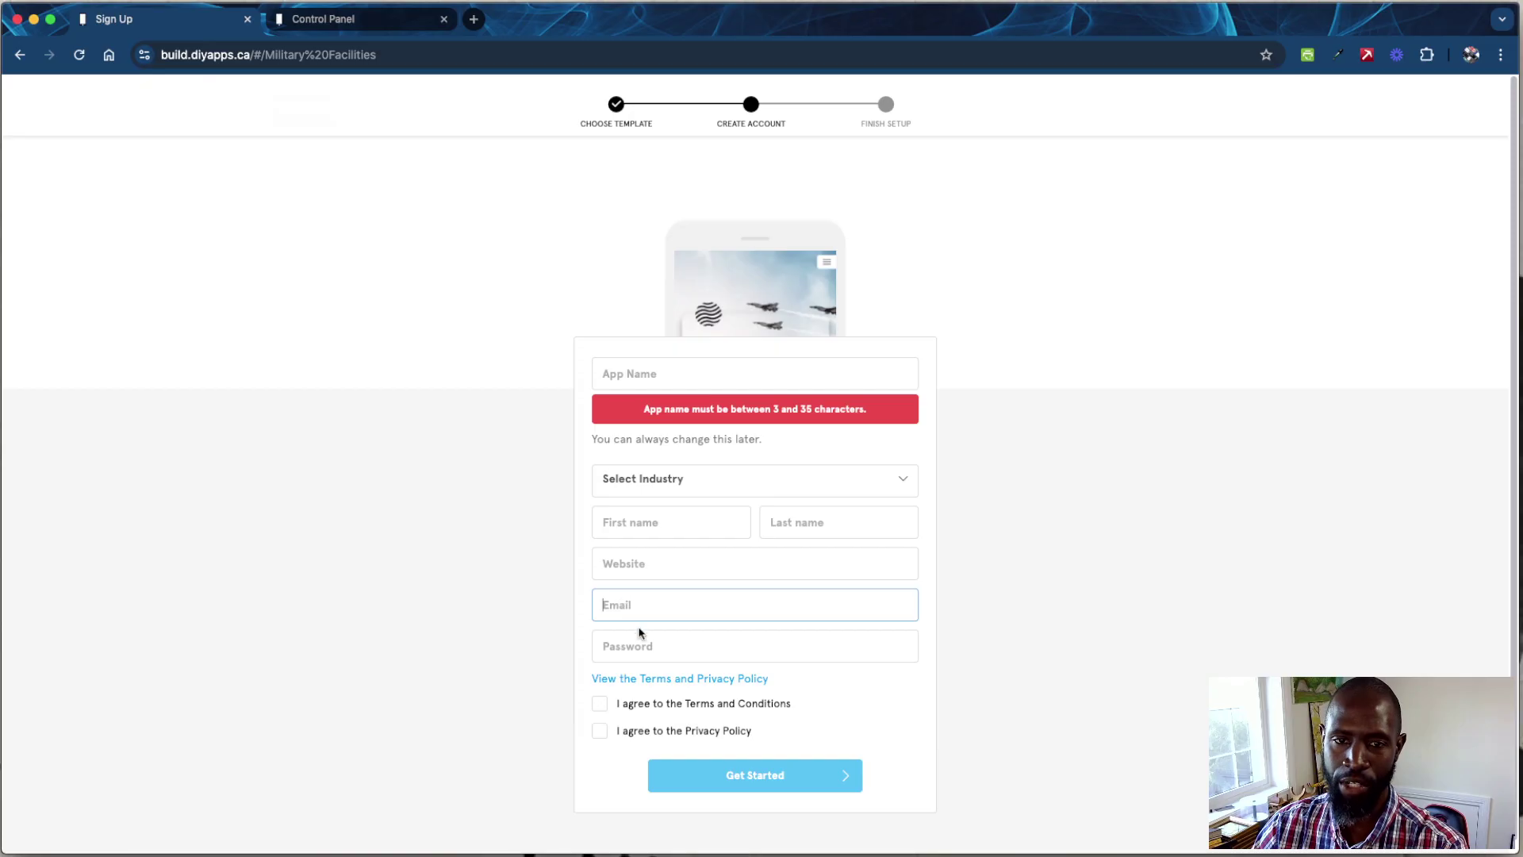
left_click(641, 636)
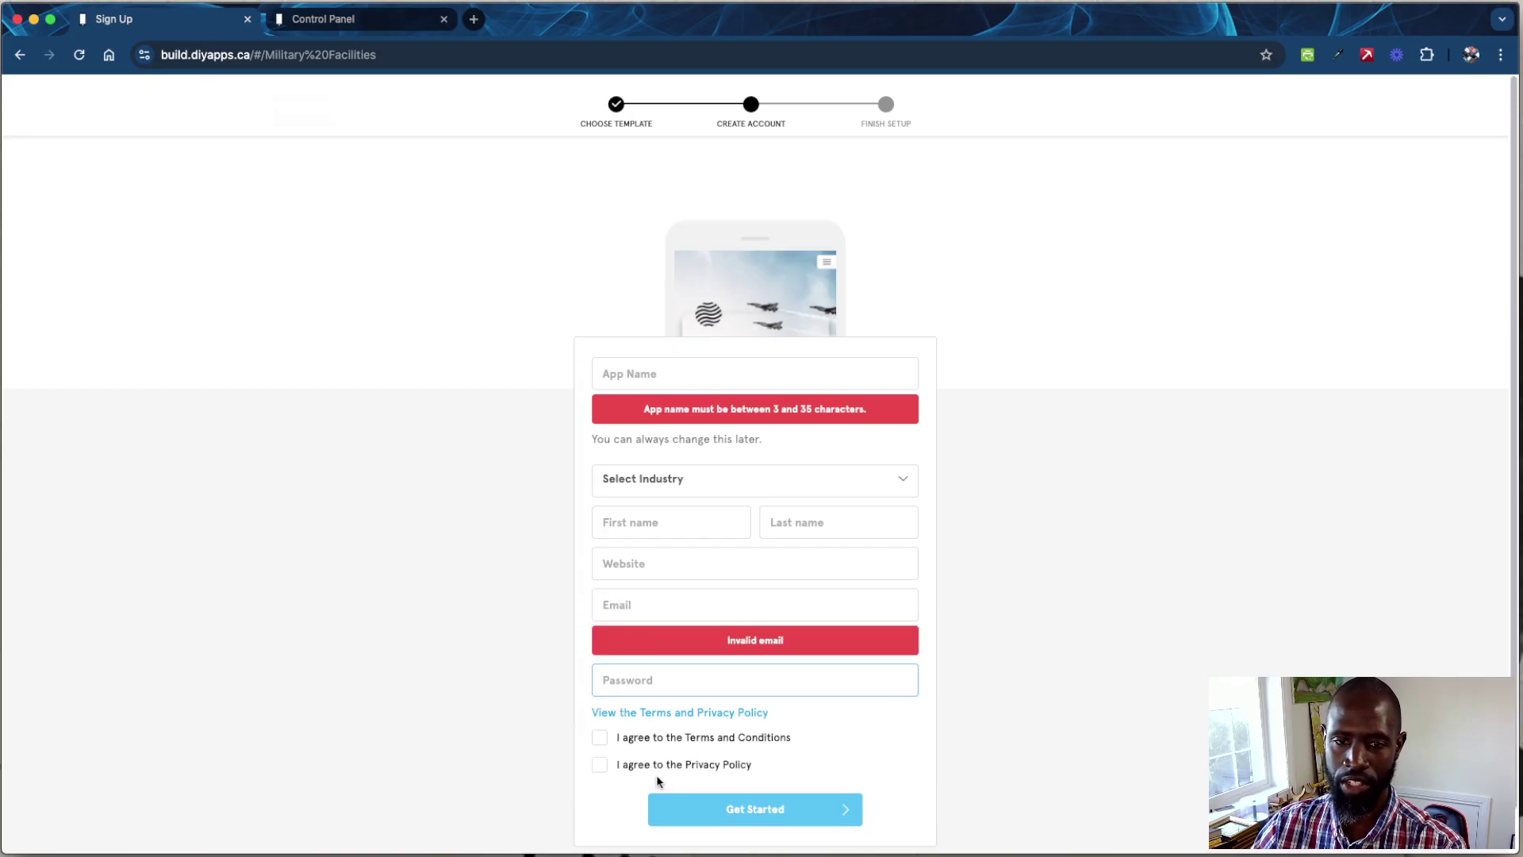
left_click(734, 813)
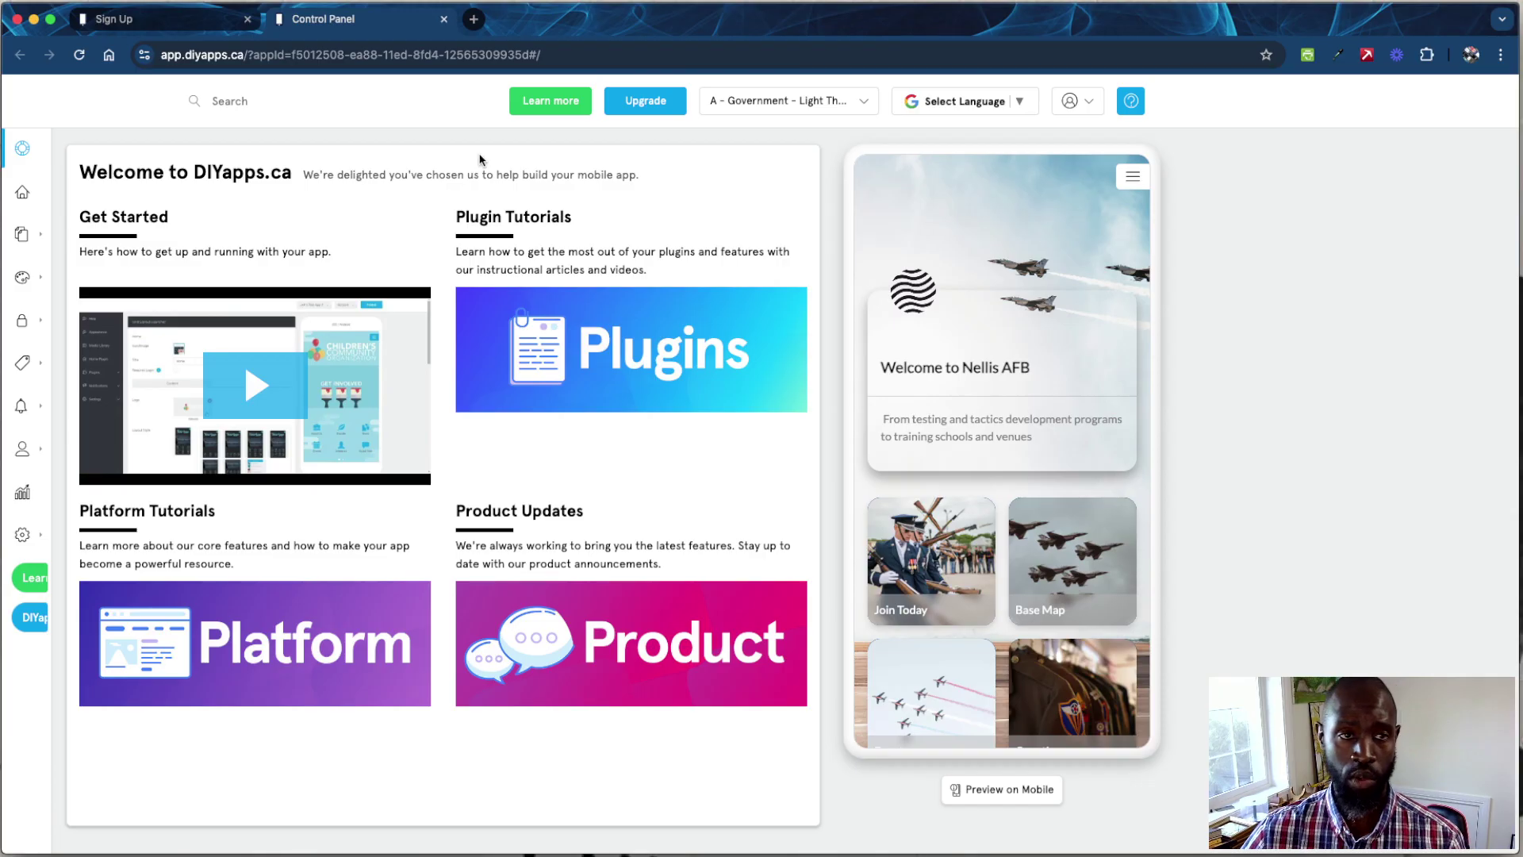
Open the Knowledge Base from the Control Panel, examine the Core Feature Tutorials articles, and return to the Control Panel
mouse_move(48, 153)
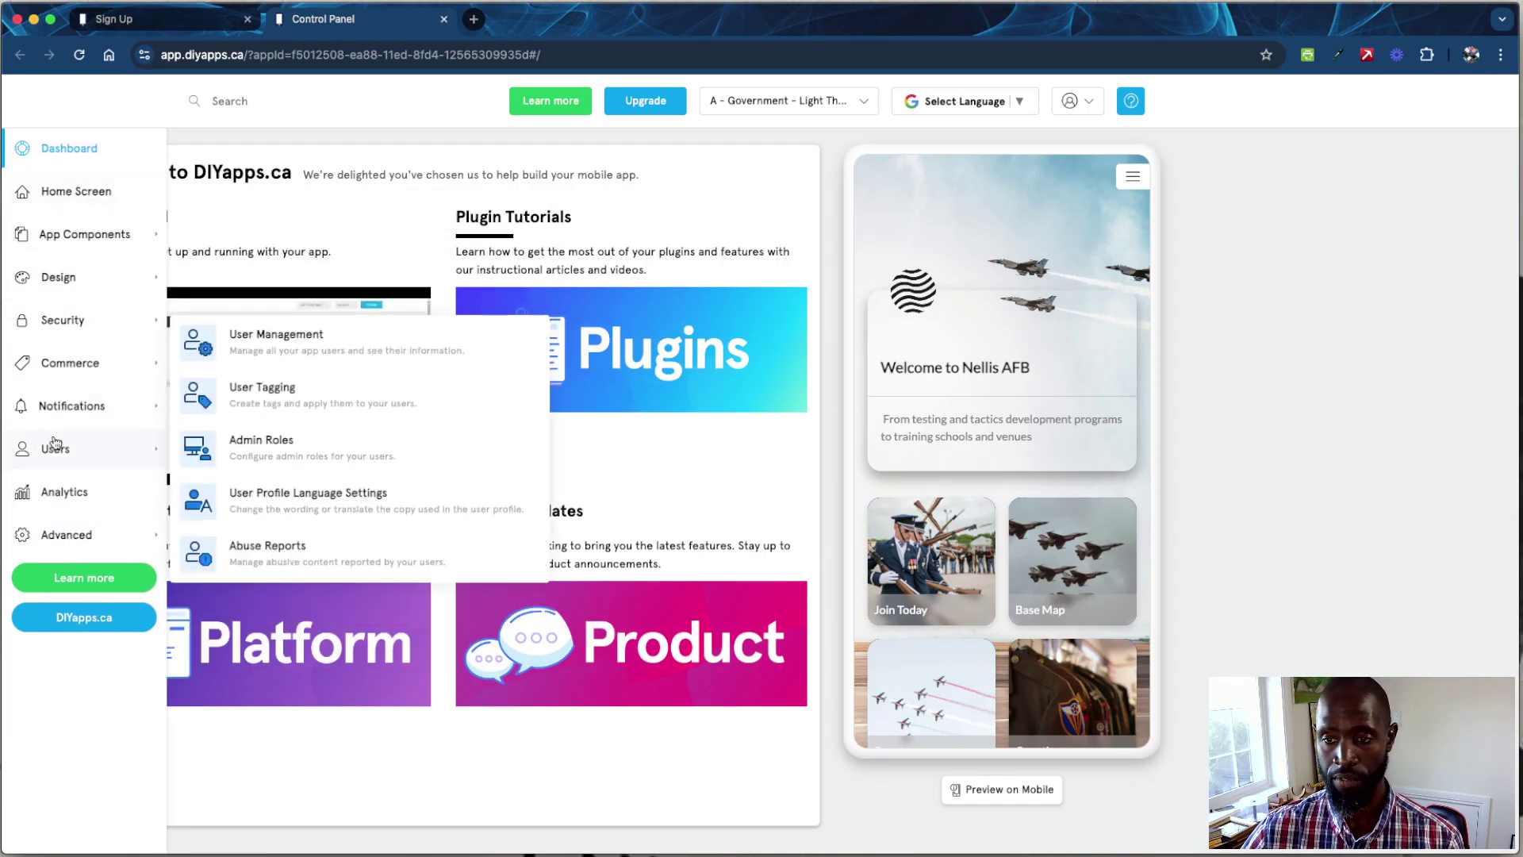
left_click(84, 584)
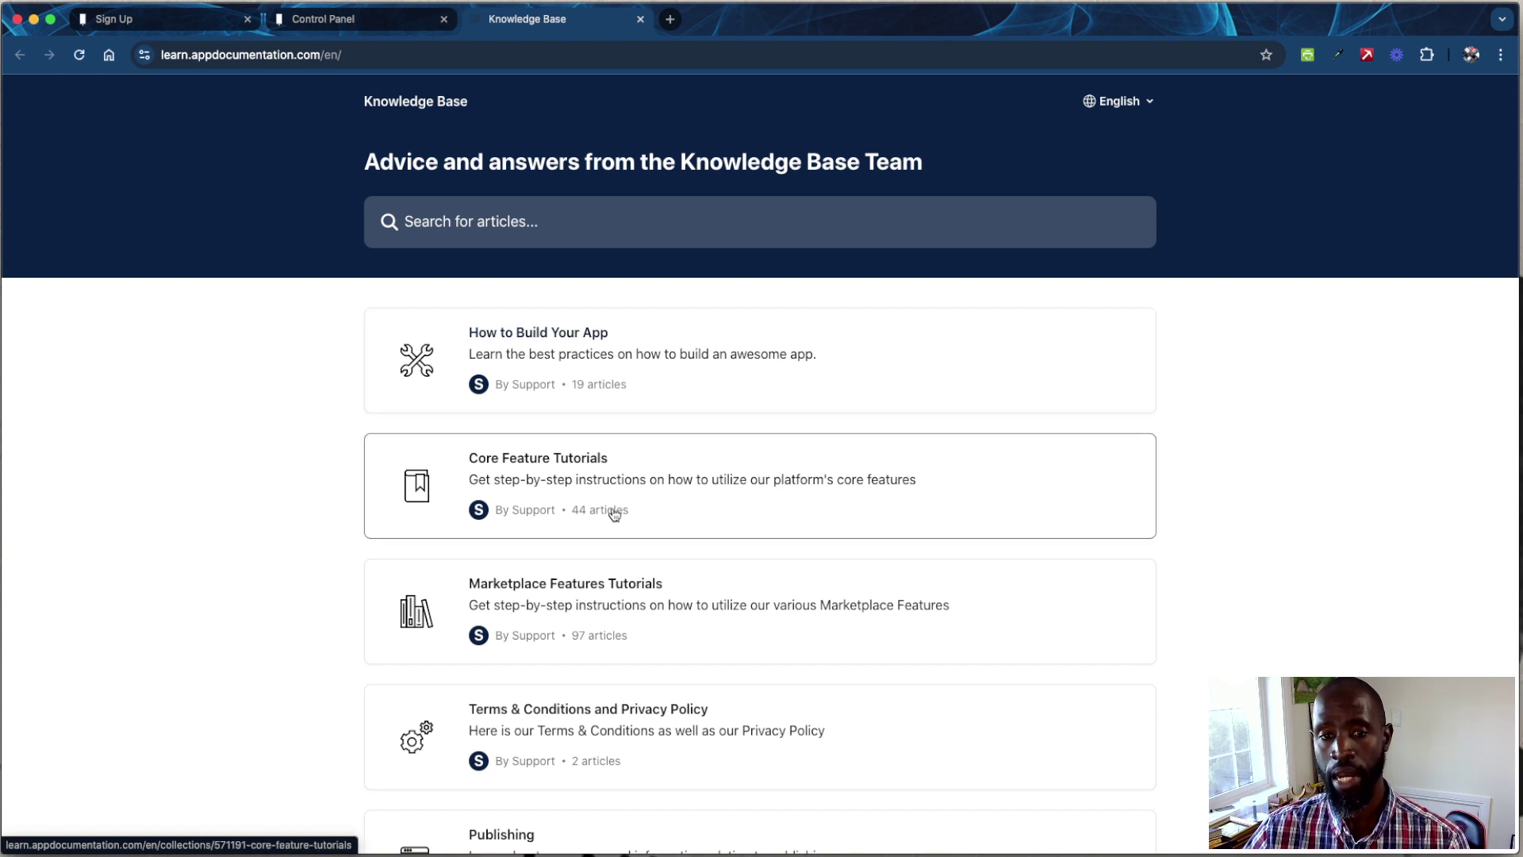
scroll(615, 514, "down", 2)
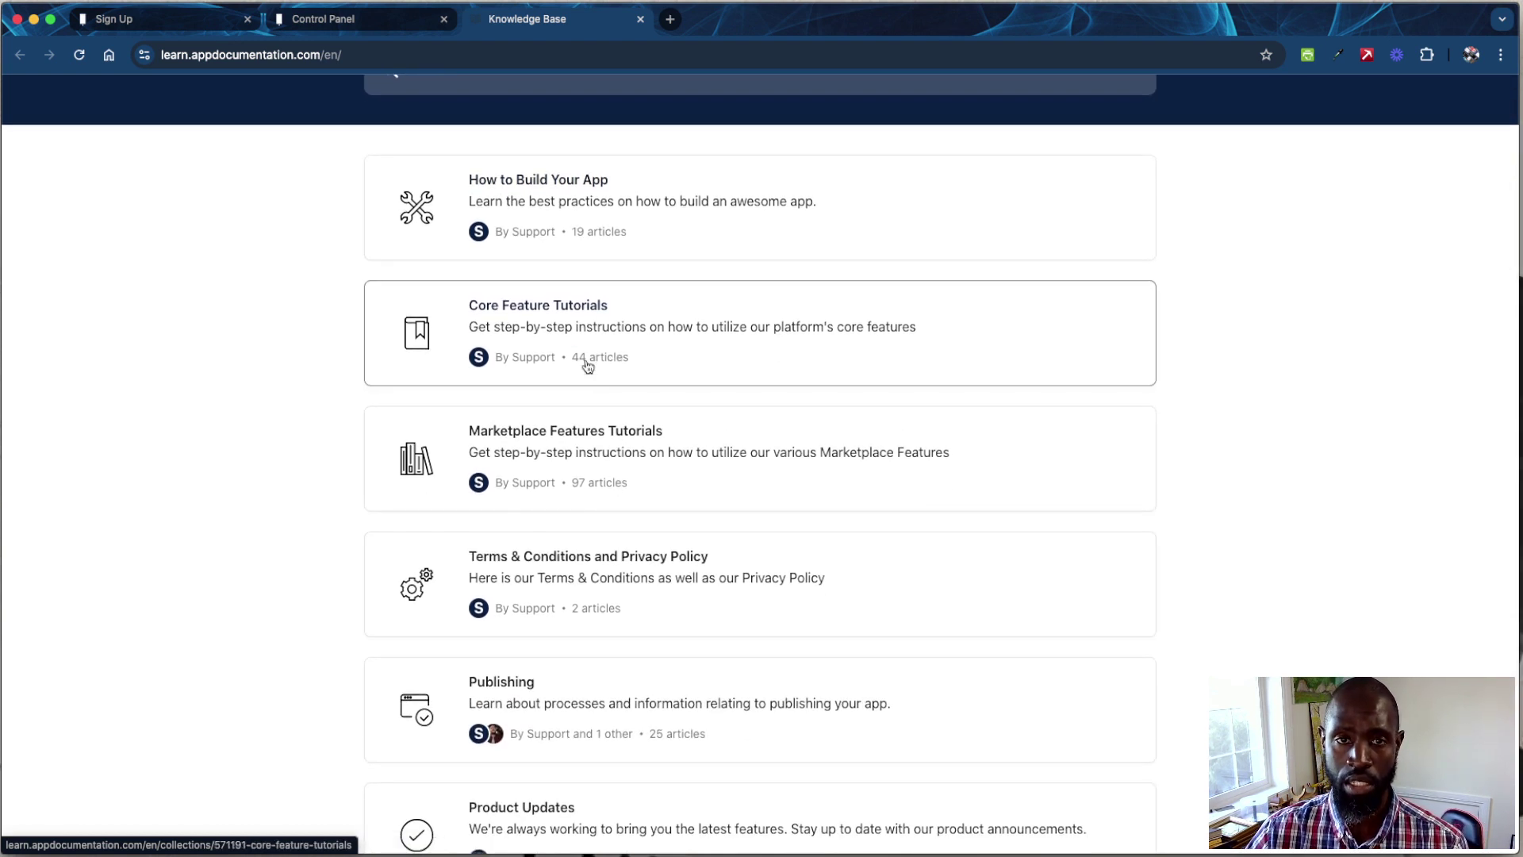
left_click(587, 365)
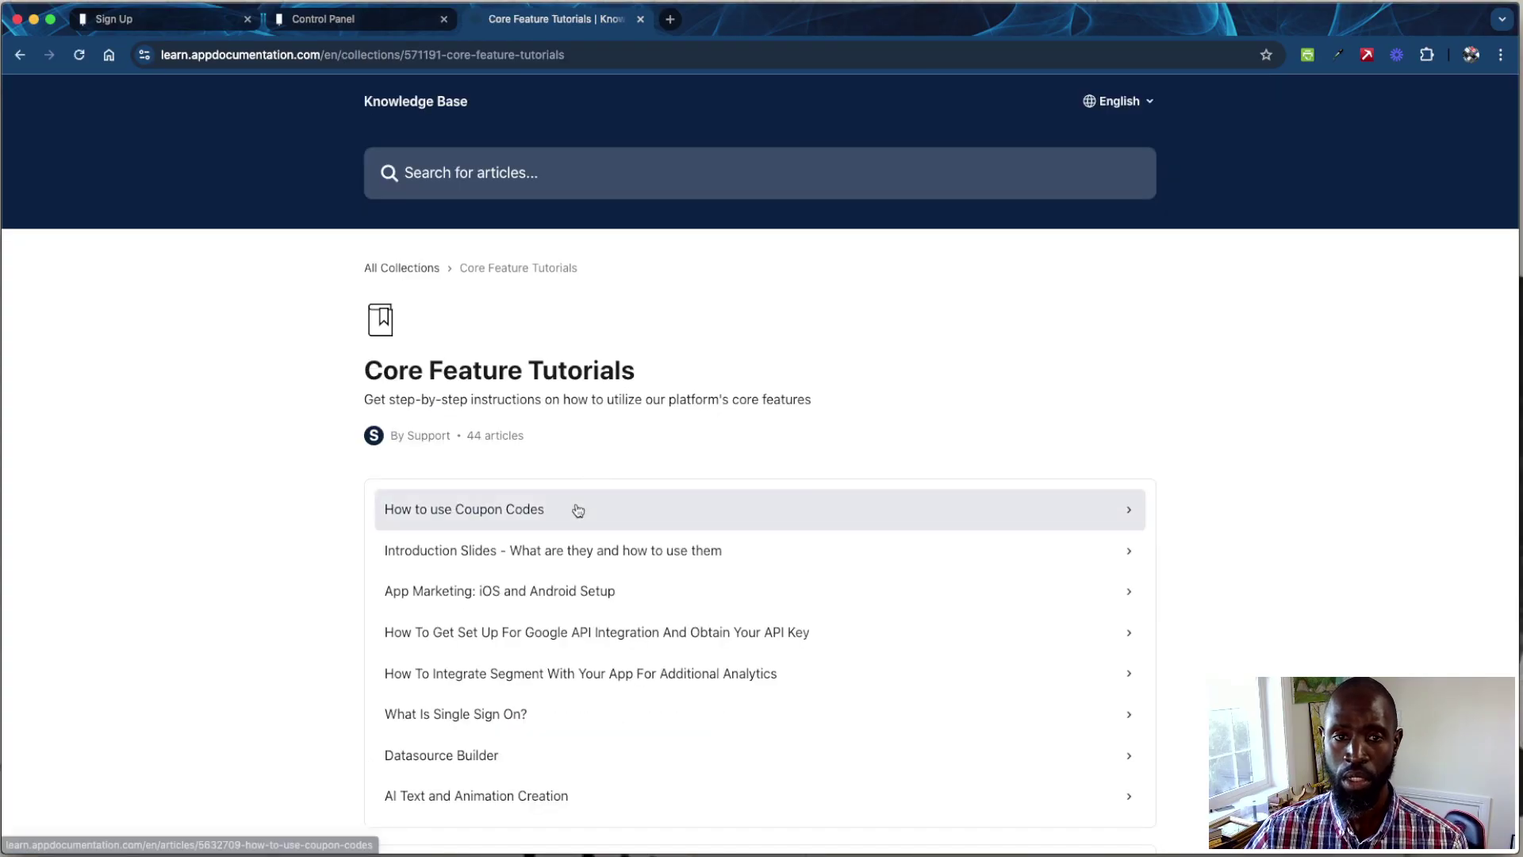
scroll(578, 510, "down", 8)
scroll(578, 508, "down", 8)
scroll(576, 505, "up", 15)
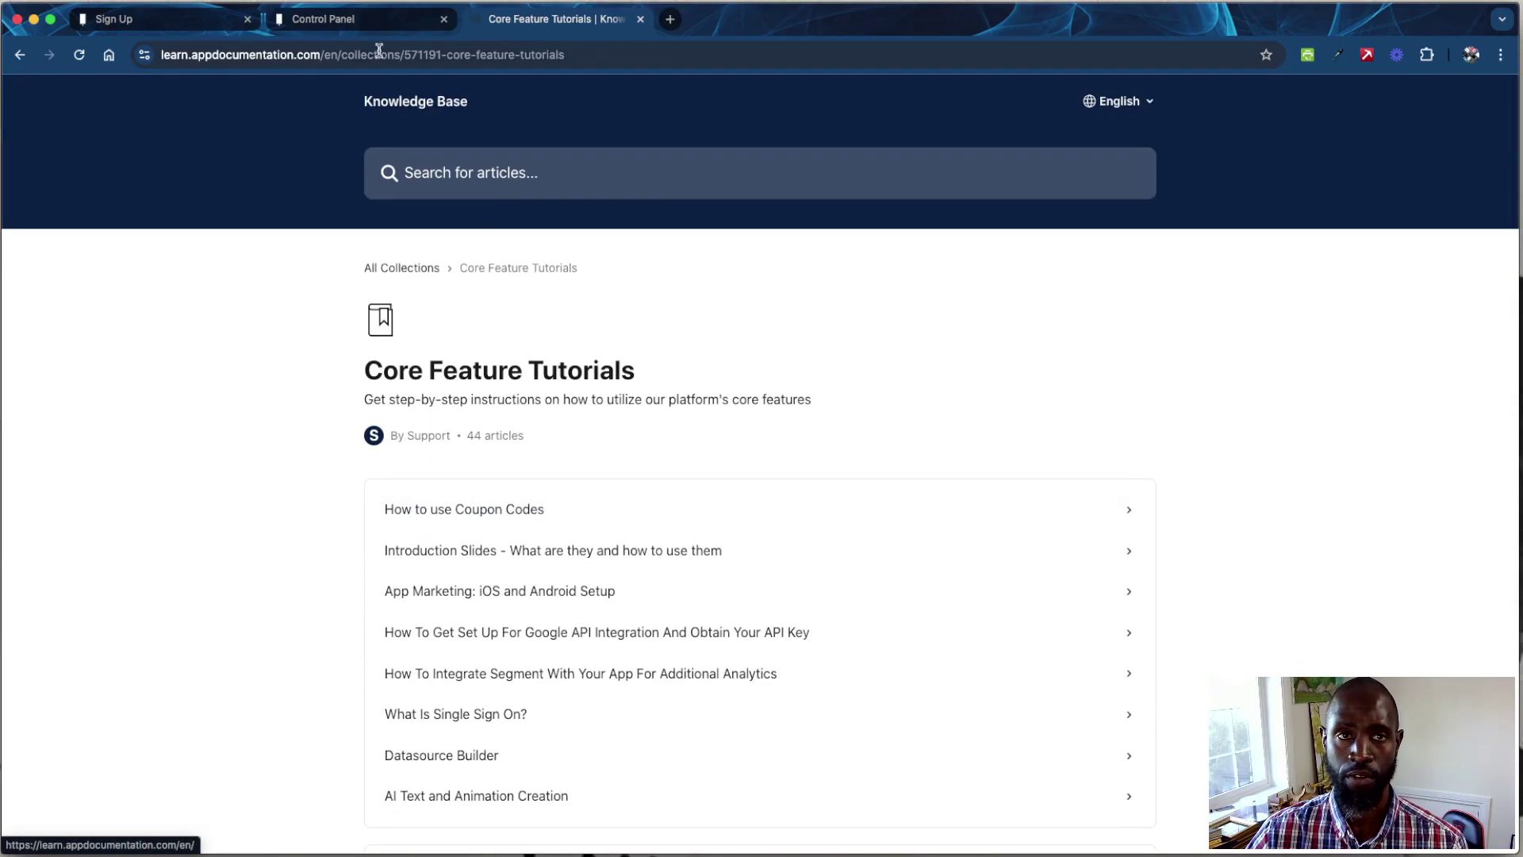
left_click(346, 28)
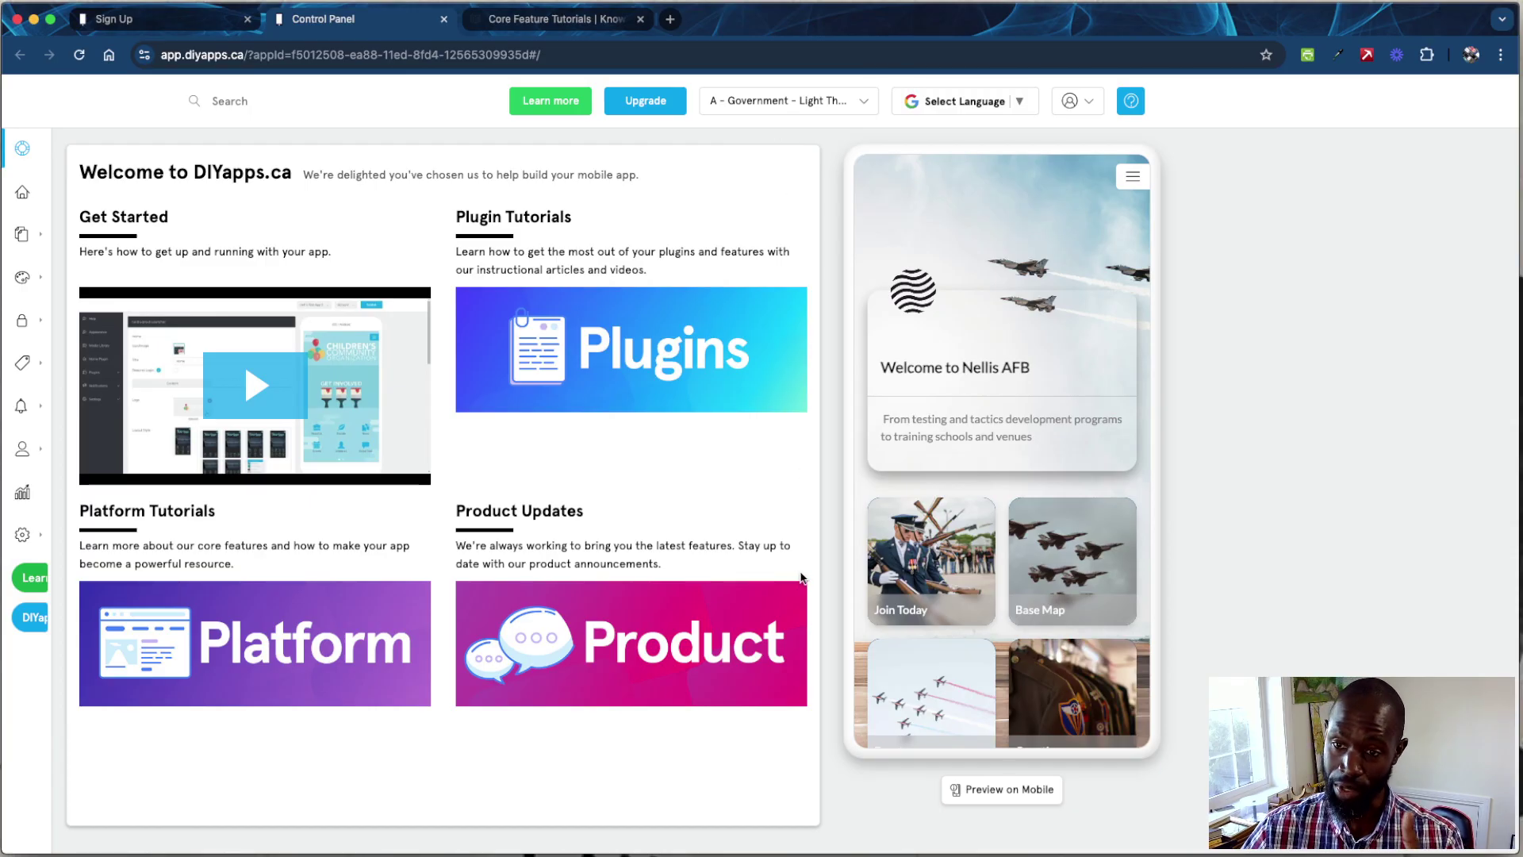
View the QR code and Text to Phone options for previewing the app on mobile, then close the preview dialog
left_click(998, 793)
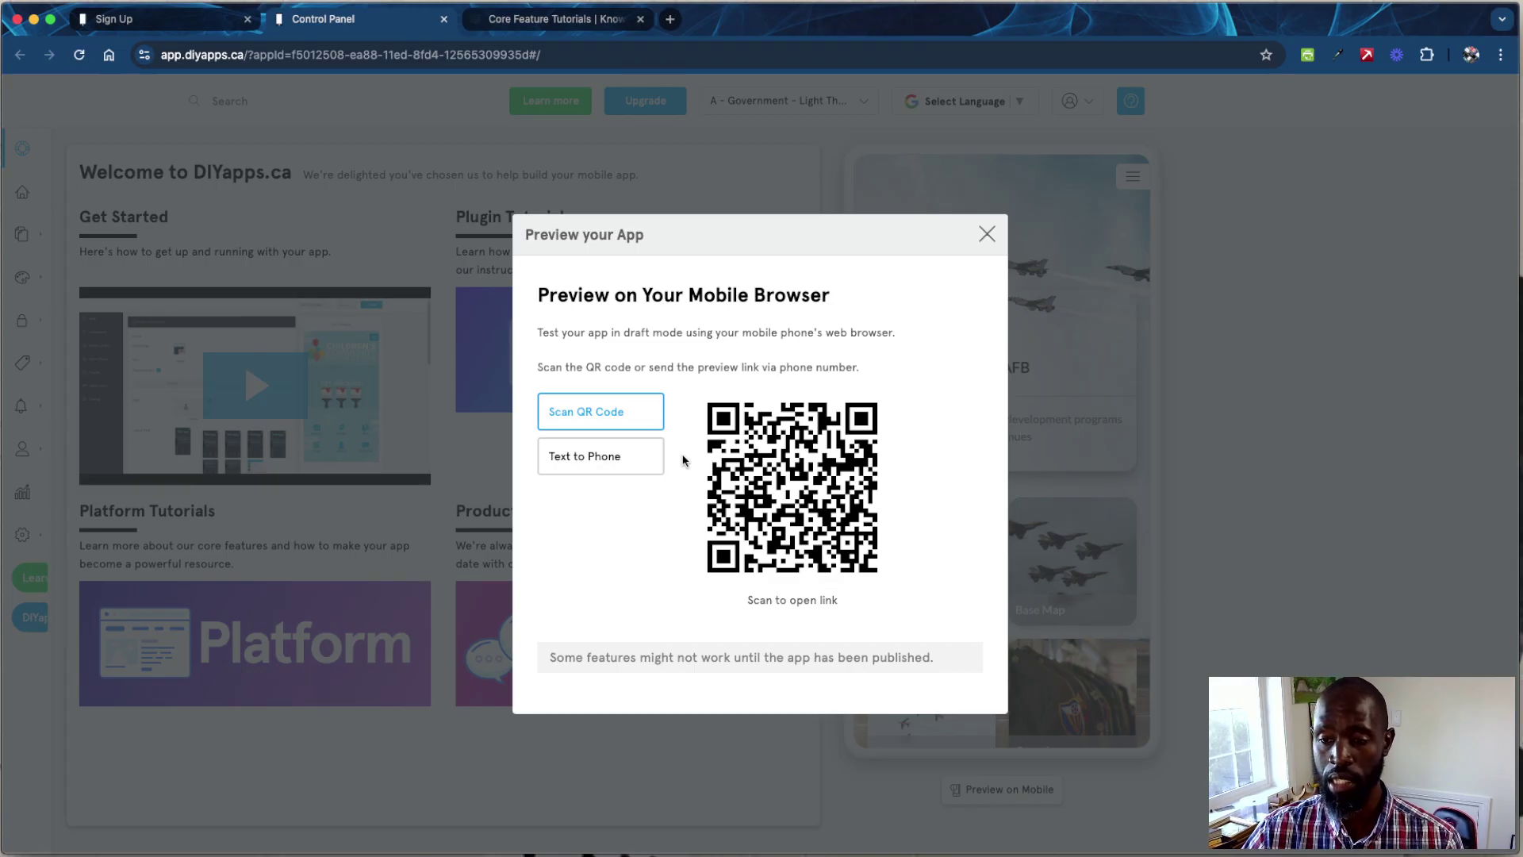
left_click(568, 468)
left_click(766, 512)
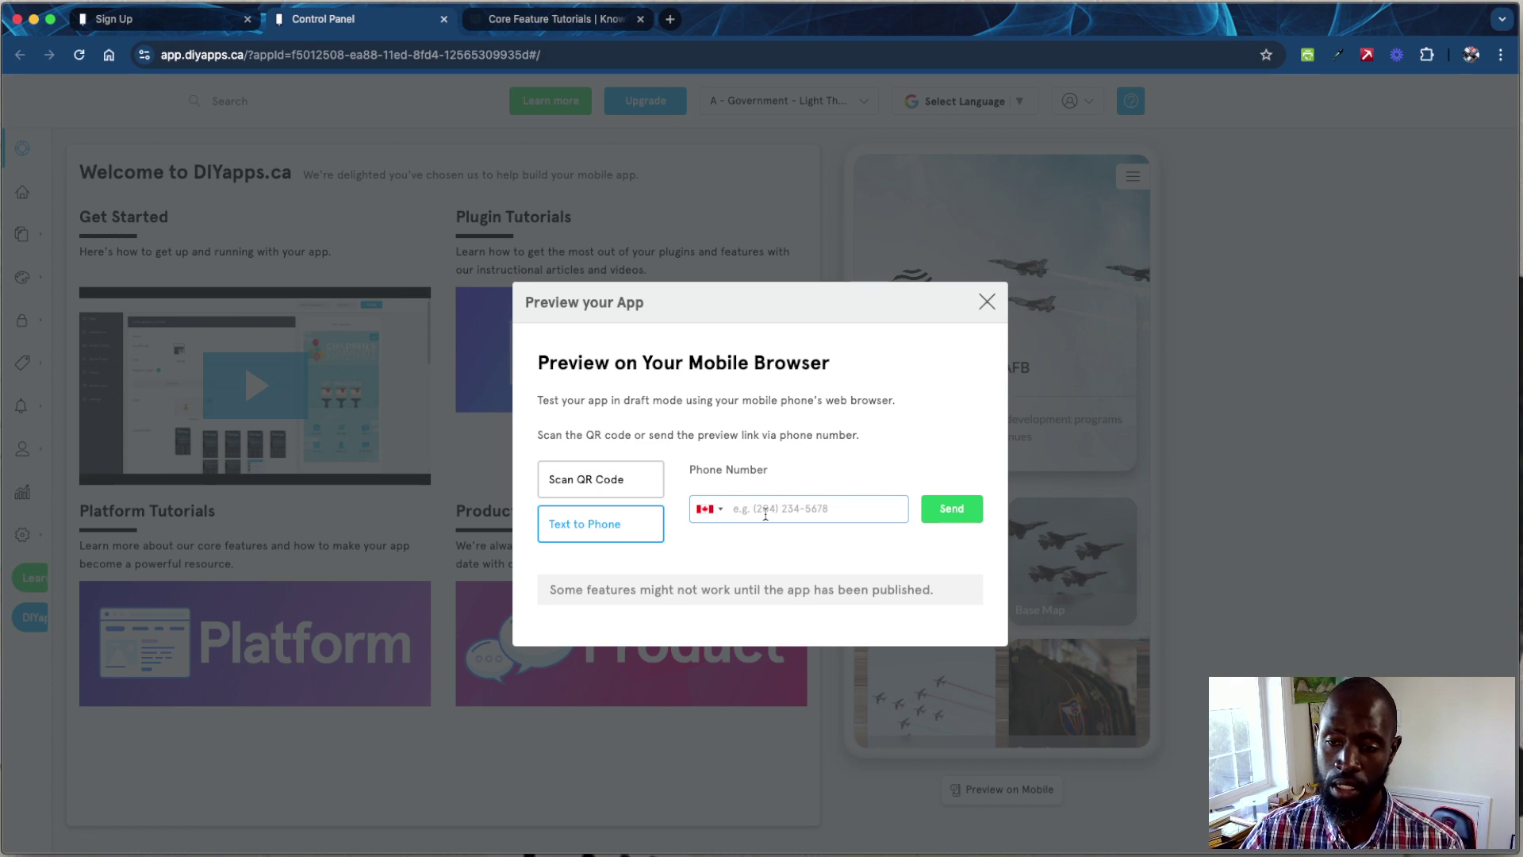
left_click(986, 303)
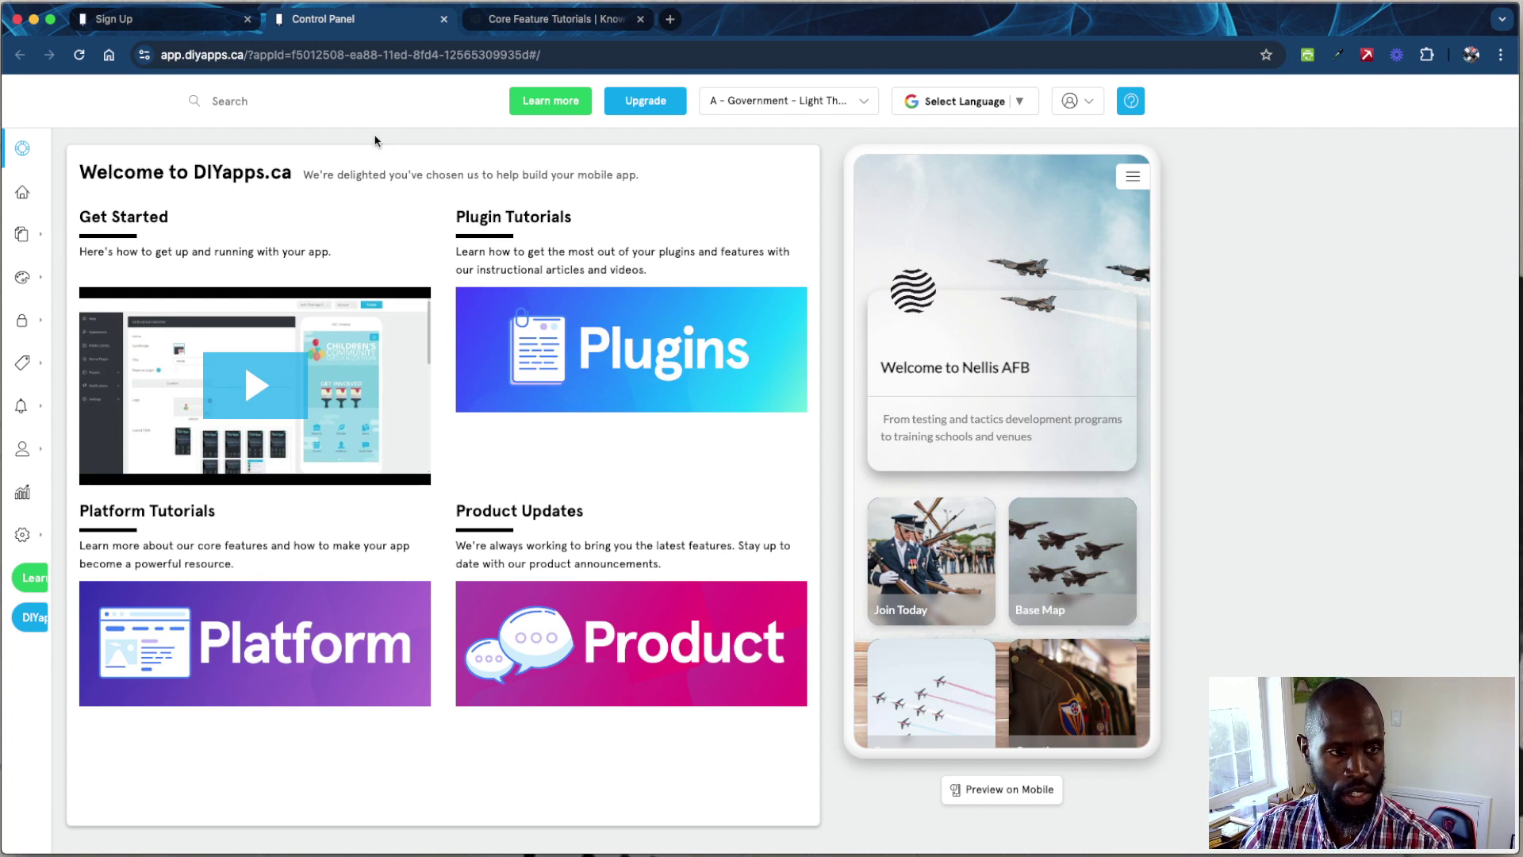
Check the languages offered for the Control Panel and close the list without choosing one
left_click(971, 104)
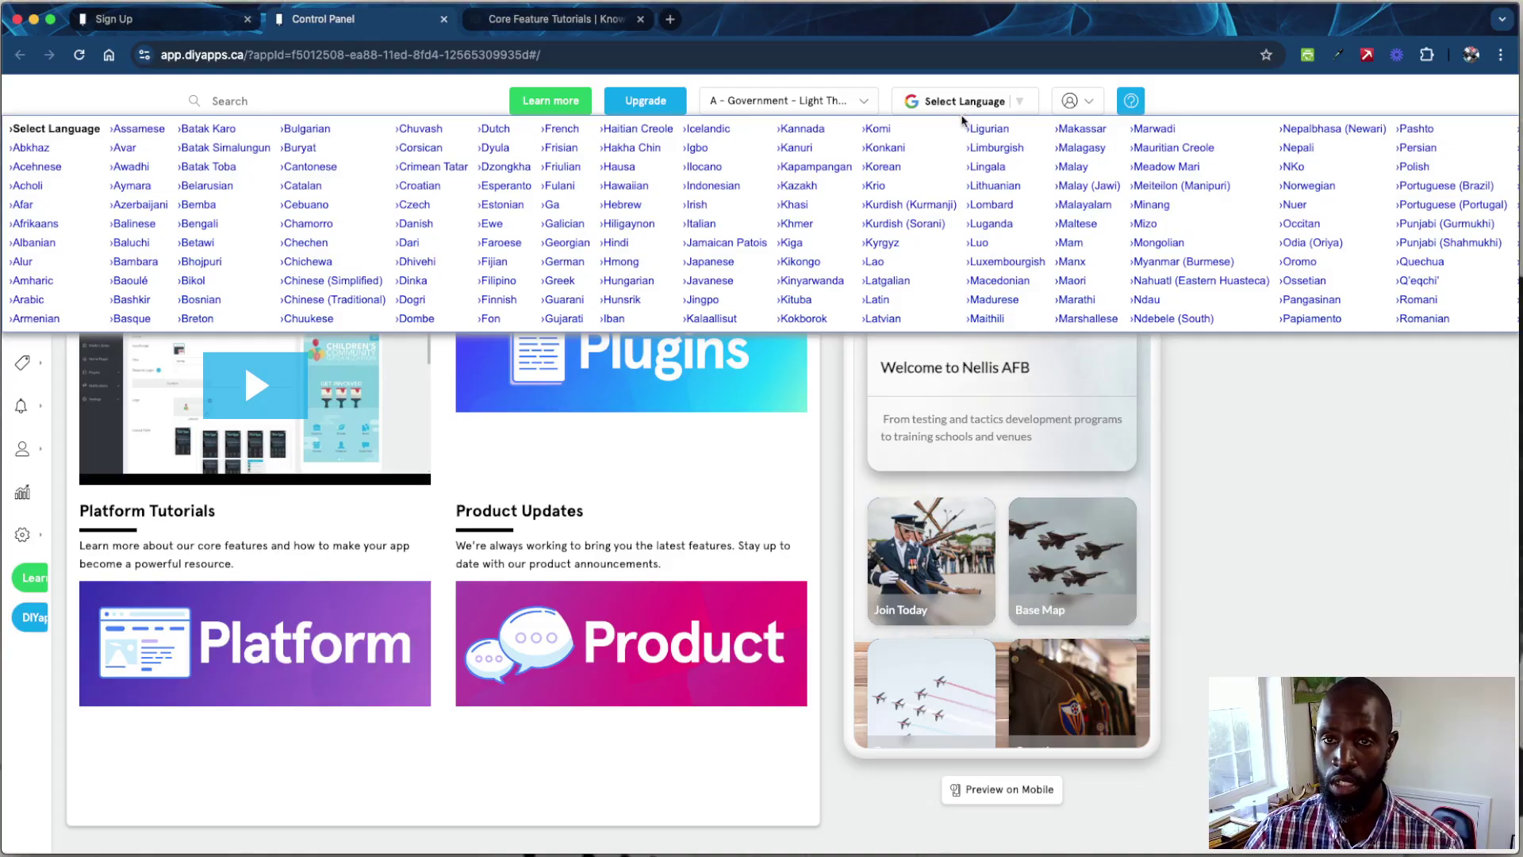
left_click(1293, 450)
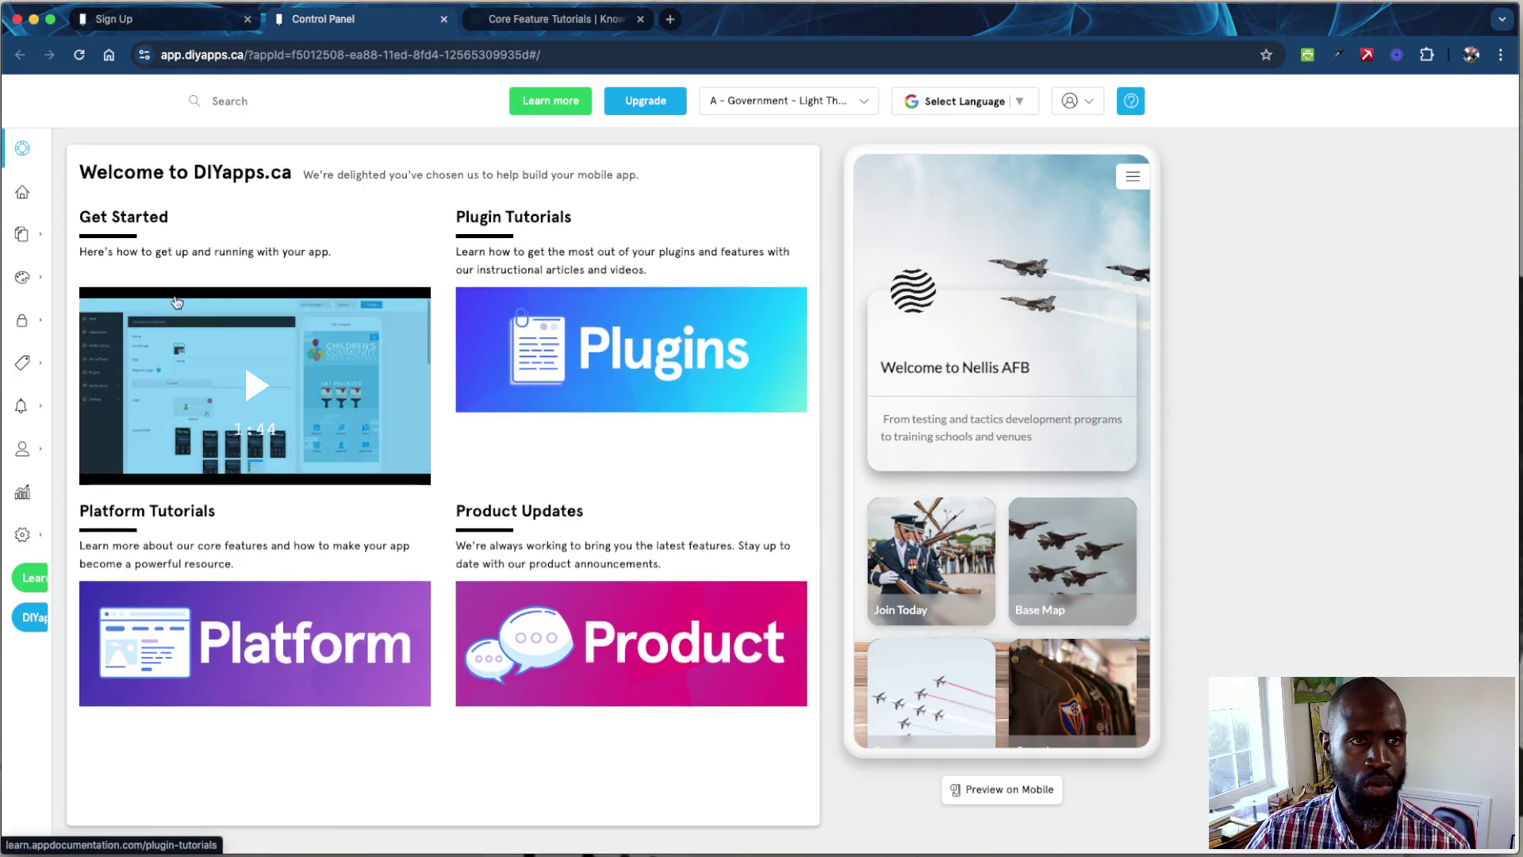
Open the app's Home Screen for content editing
mouse_move(50, 202)
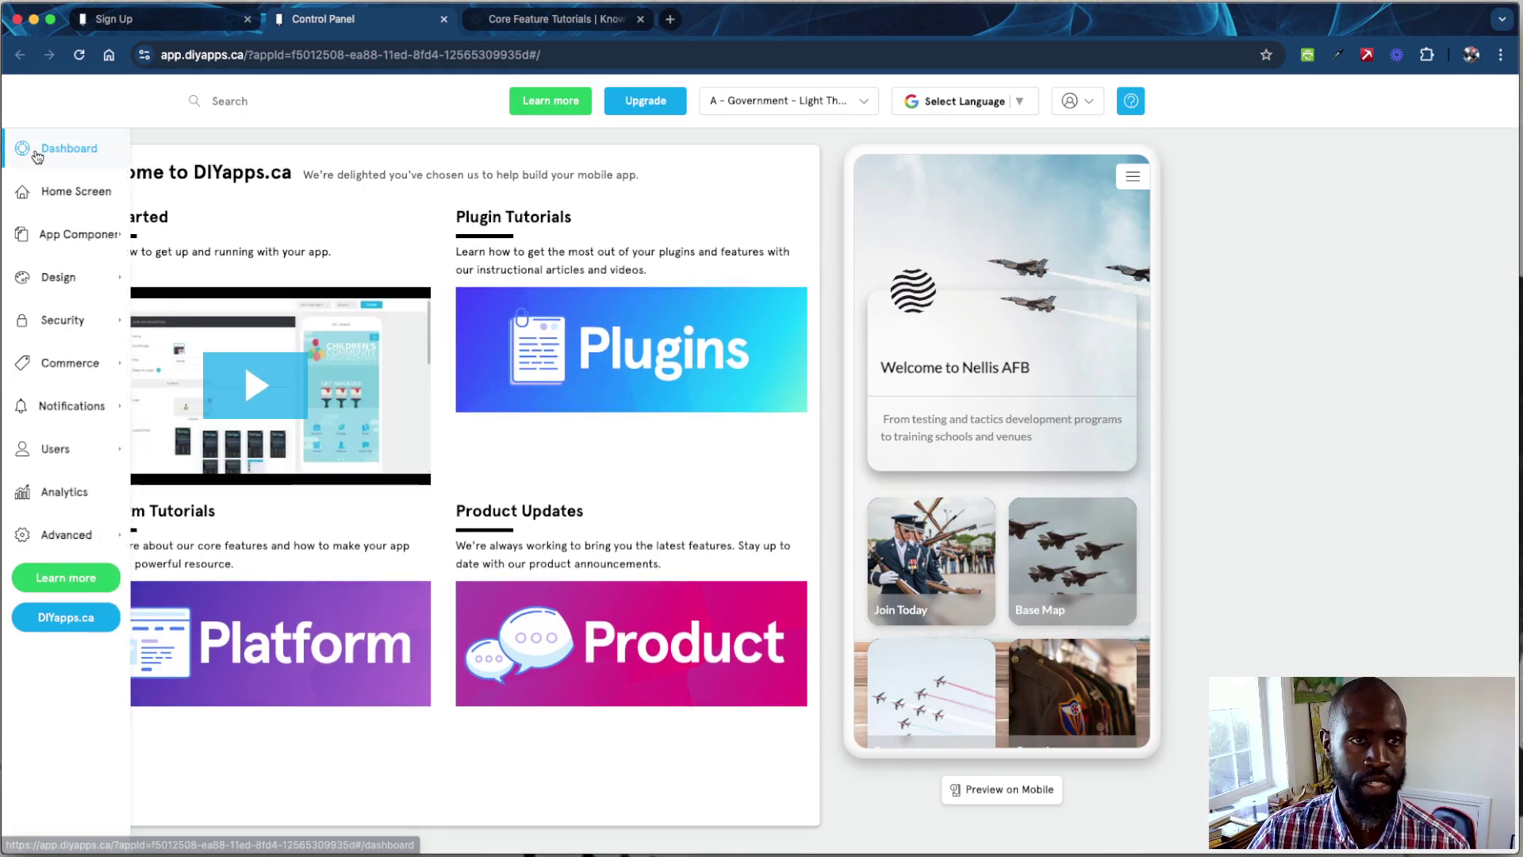
left_click(50, 202)
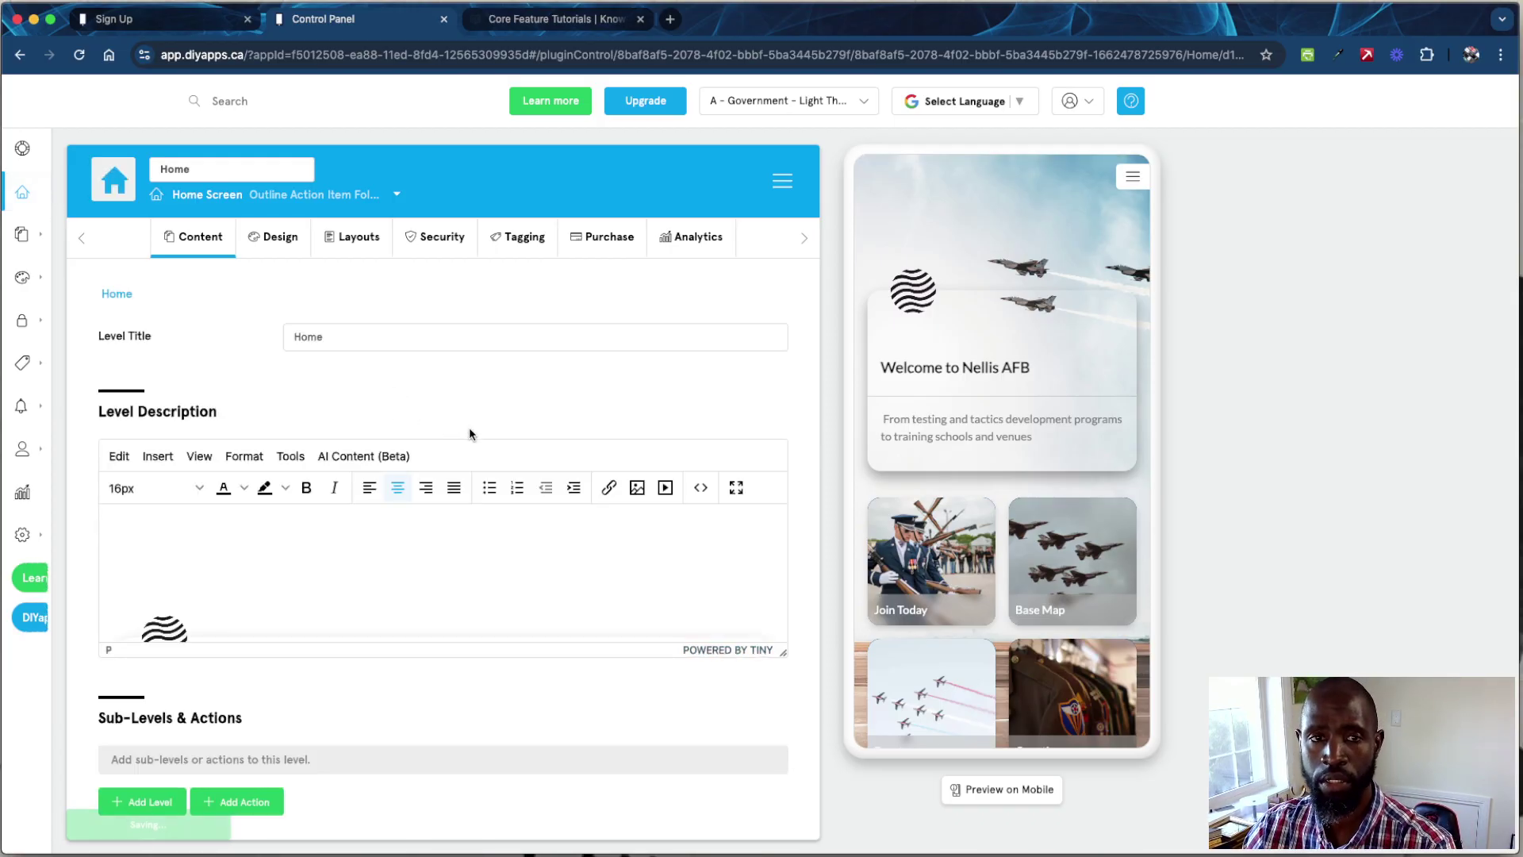
Try the text "Welcome" above the logo in the Home Screen's level description, and delete it again
left_click(318, 557)
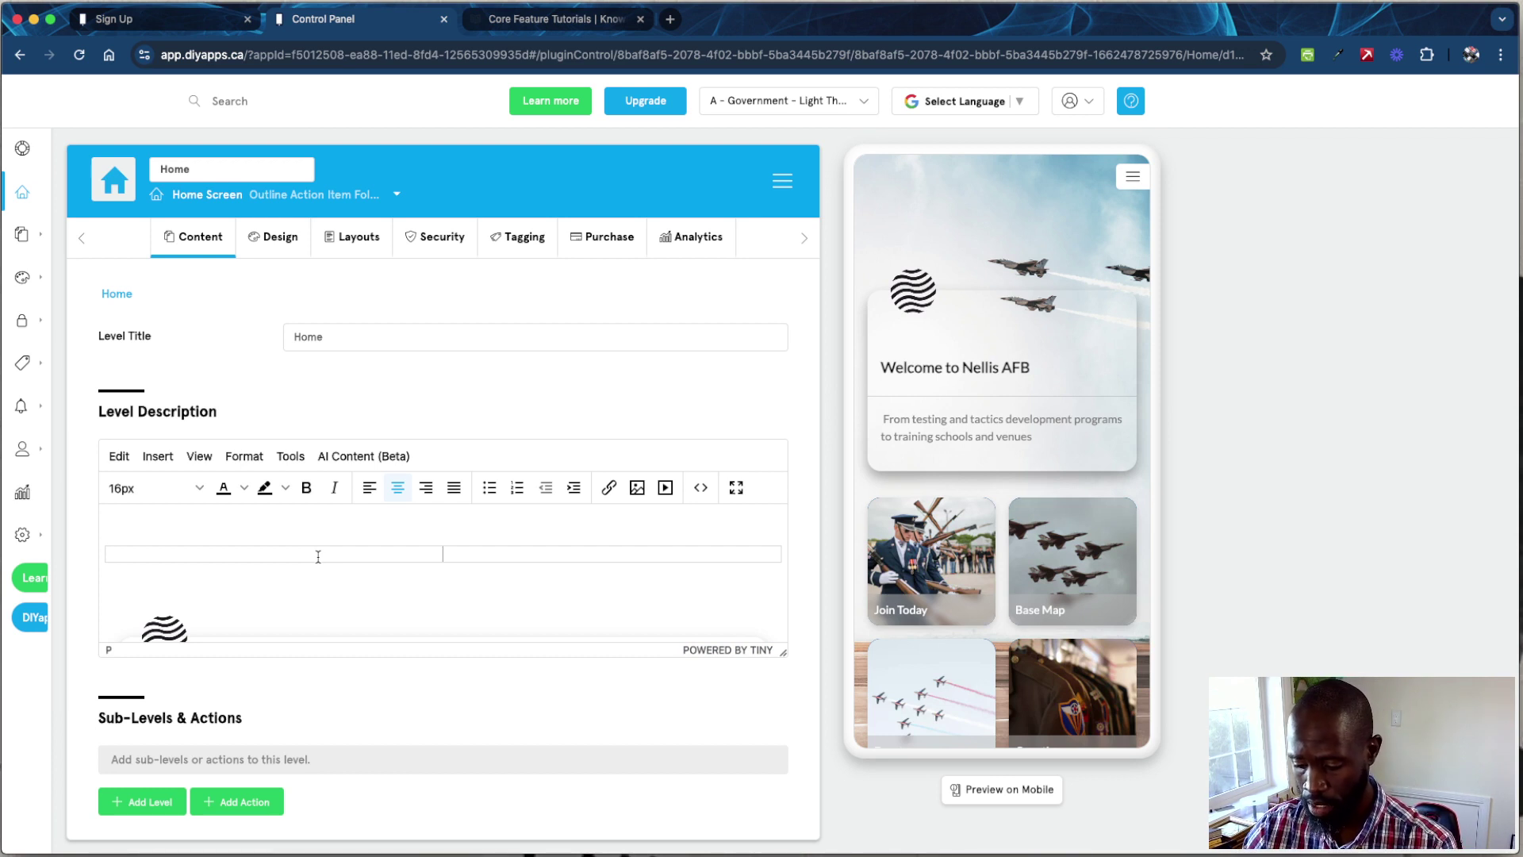
type("Welcome")
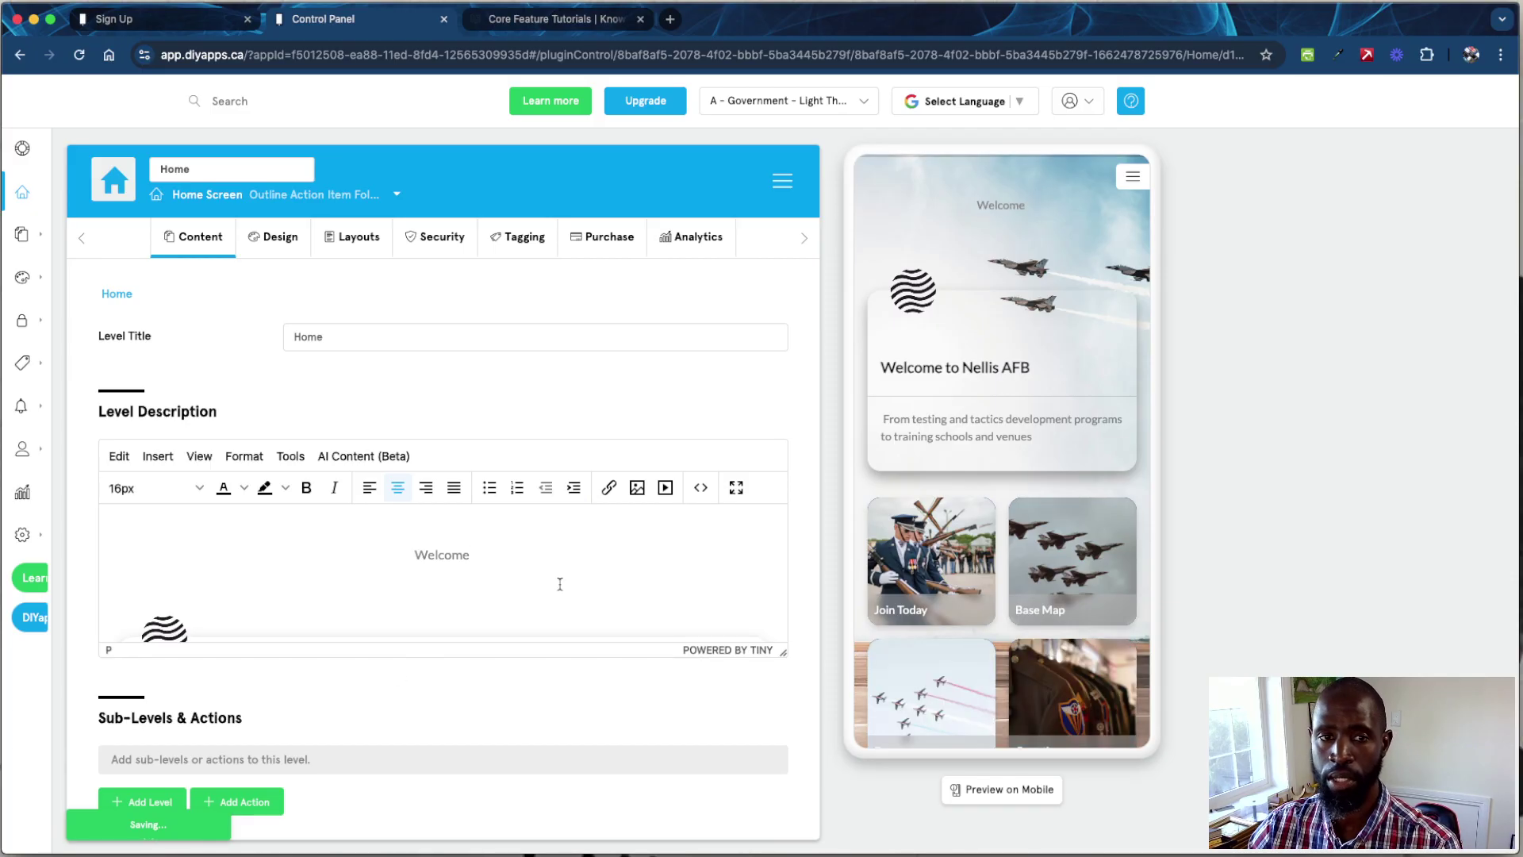
key("Return")
key("super+BackSpace")
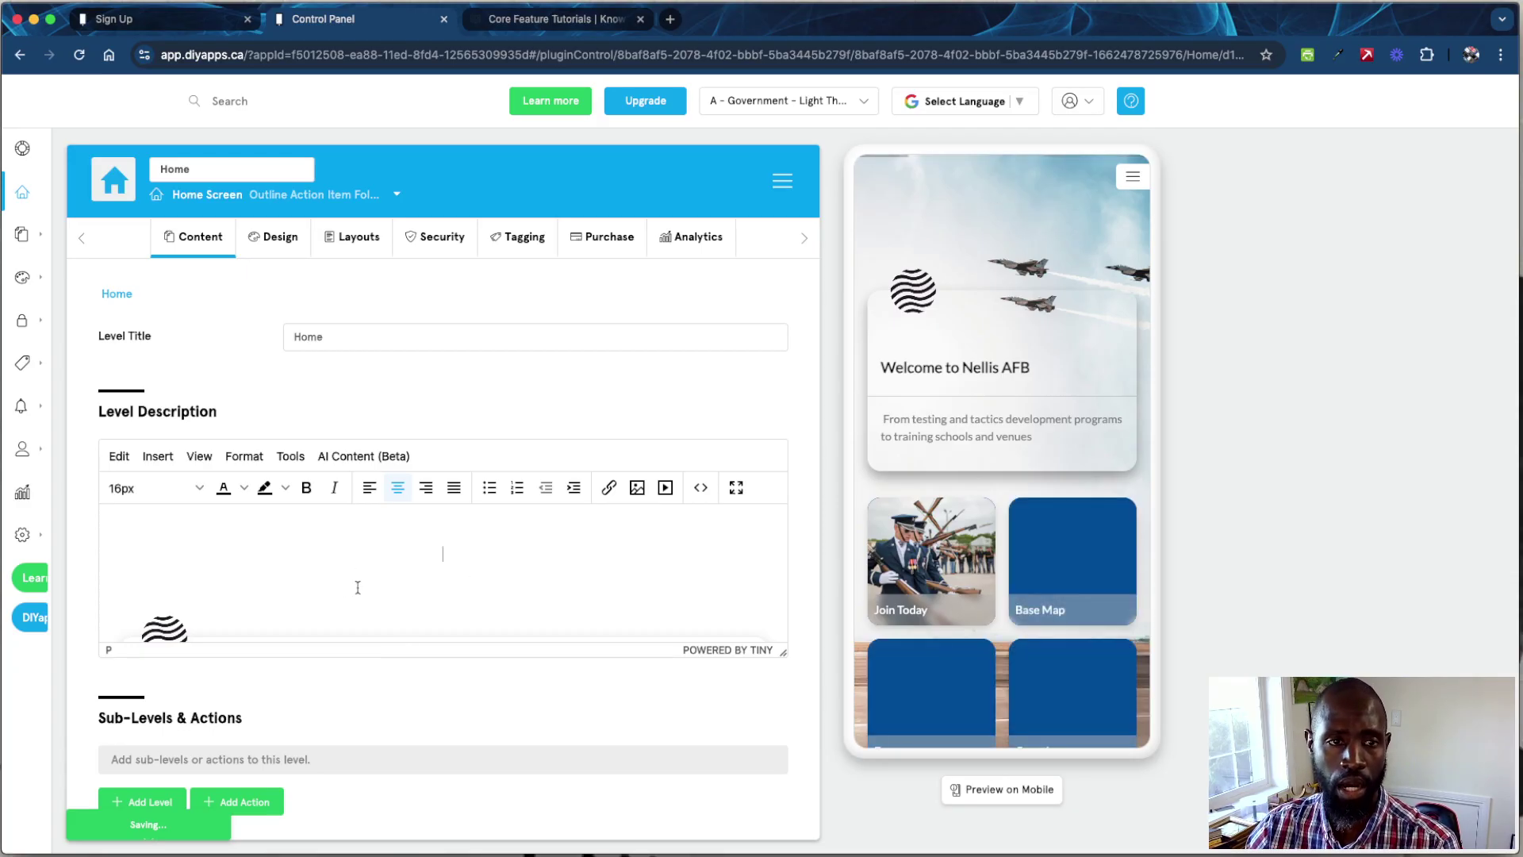
key("BackSpace")
key("BackSpace")
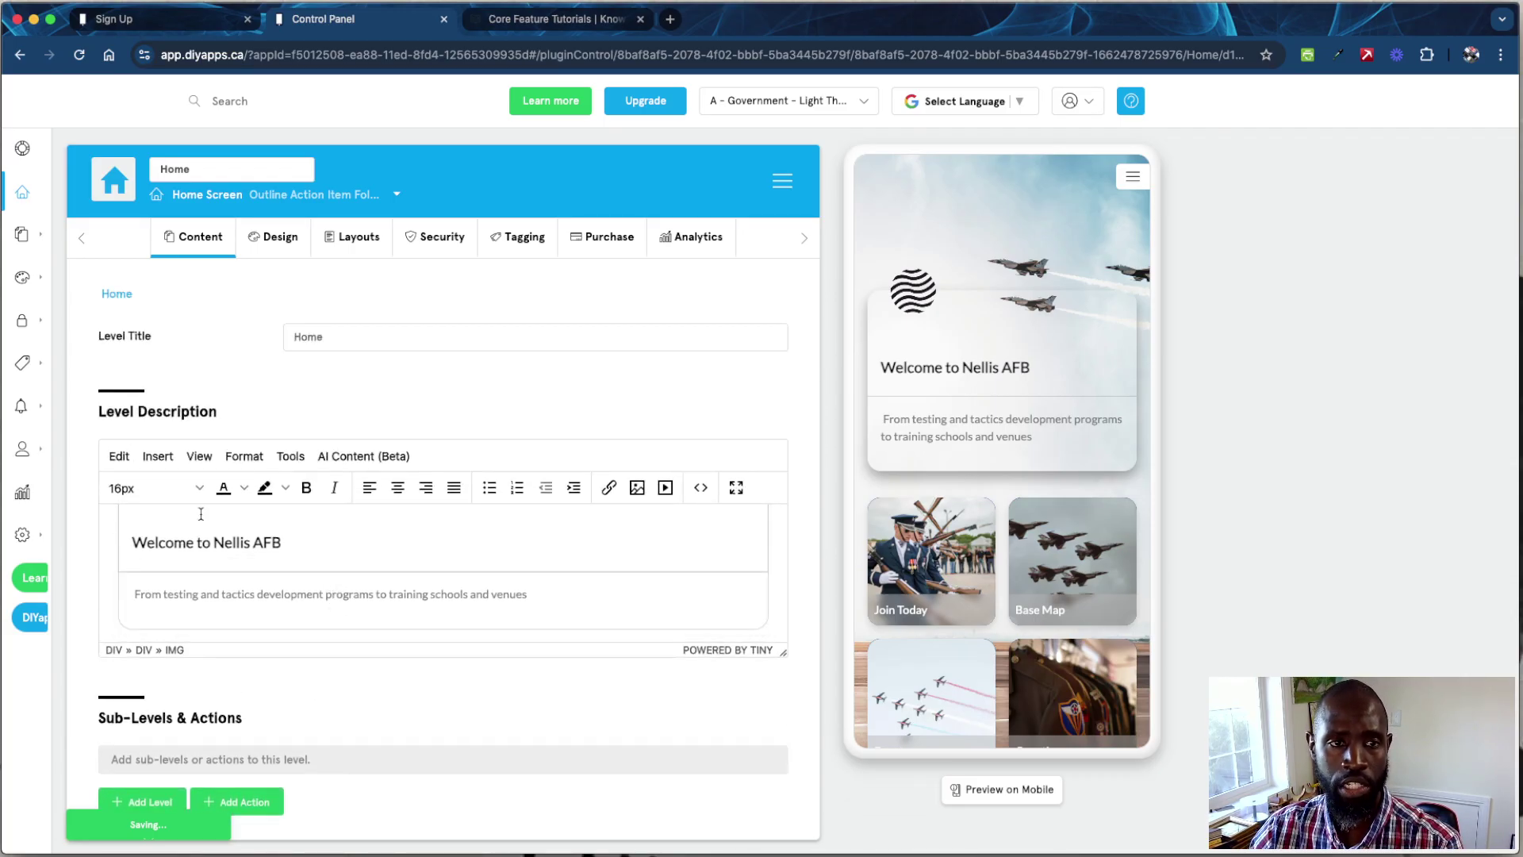
Look over the kinds of items that can be inserted into the level description
left_click(158, 456)
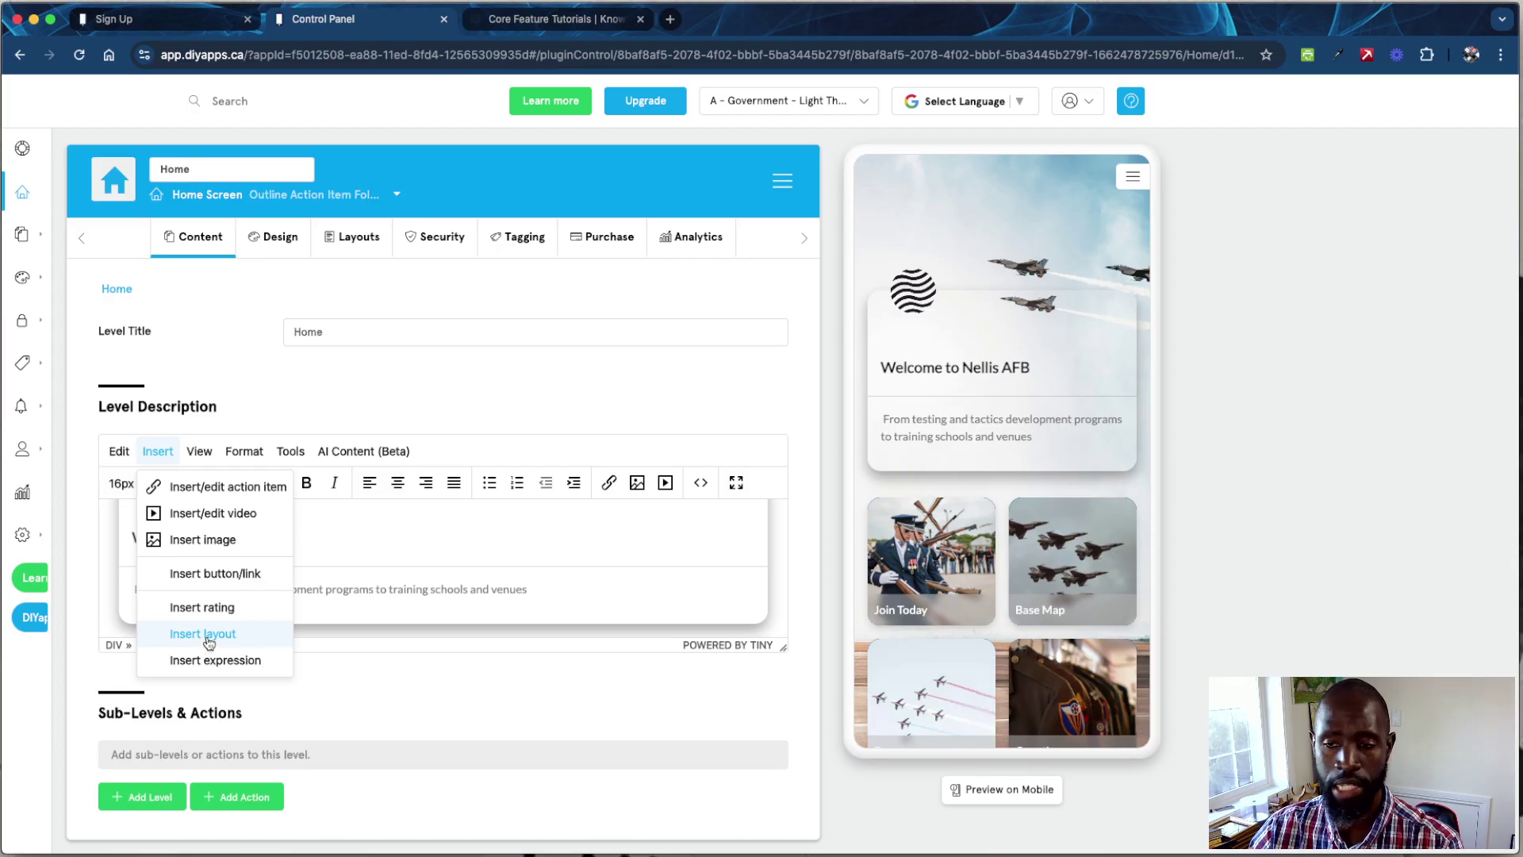
left_click(432, 718)
Check which app features an action under the Home level can link to, cancel without adding one, and compare the sub-levels with the preview
scroll(428, 714, "down", 5)
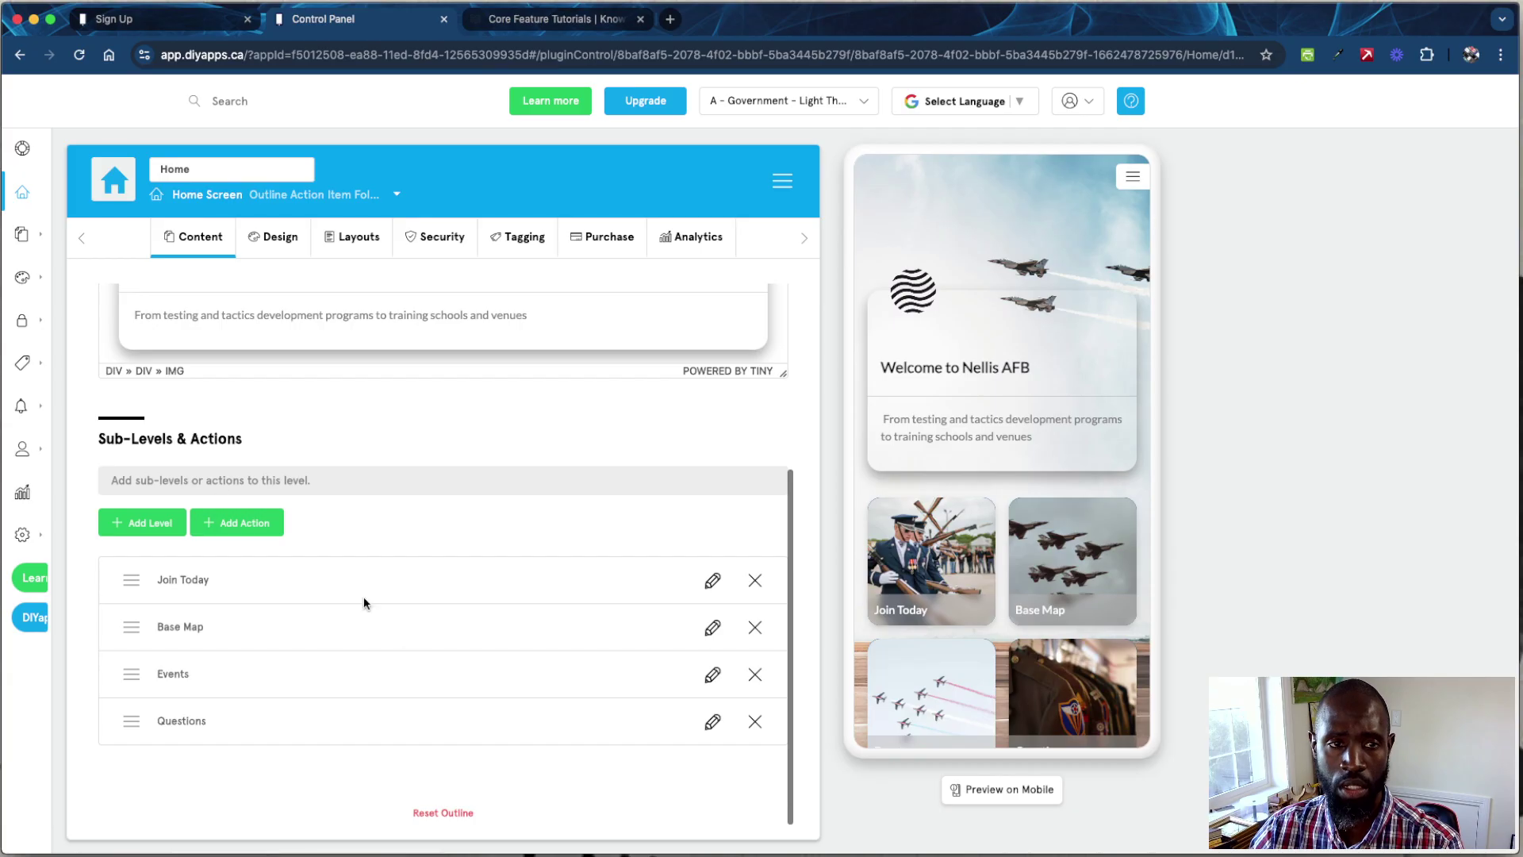
left_click(230, 525)
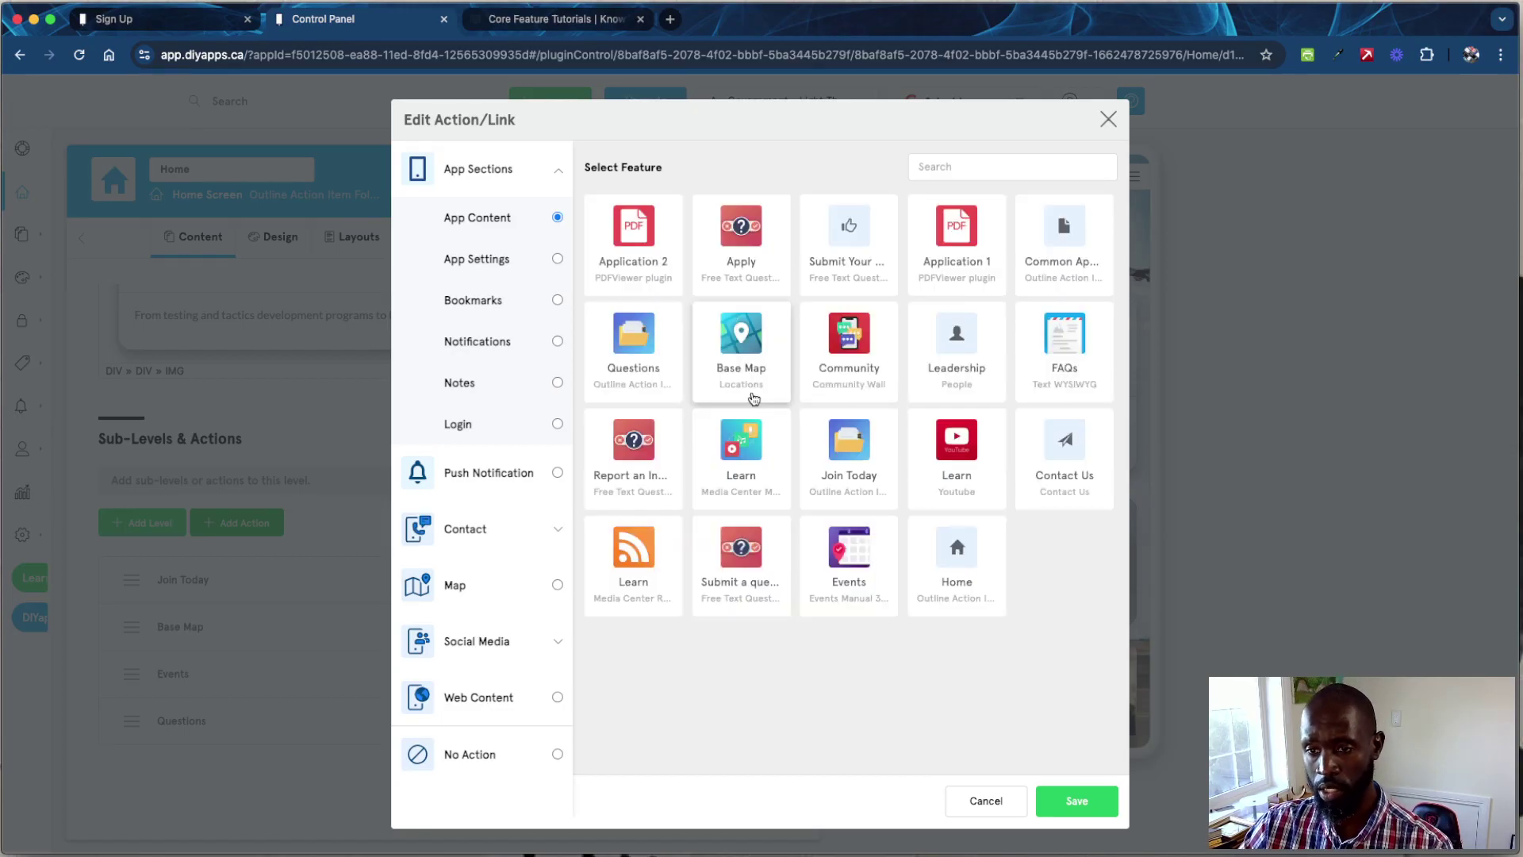
left_click(994, 803)
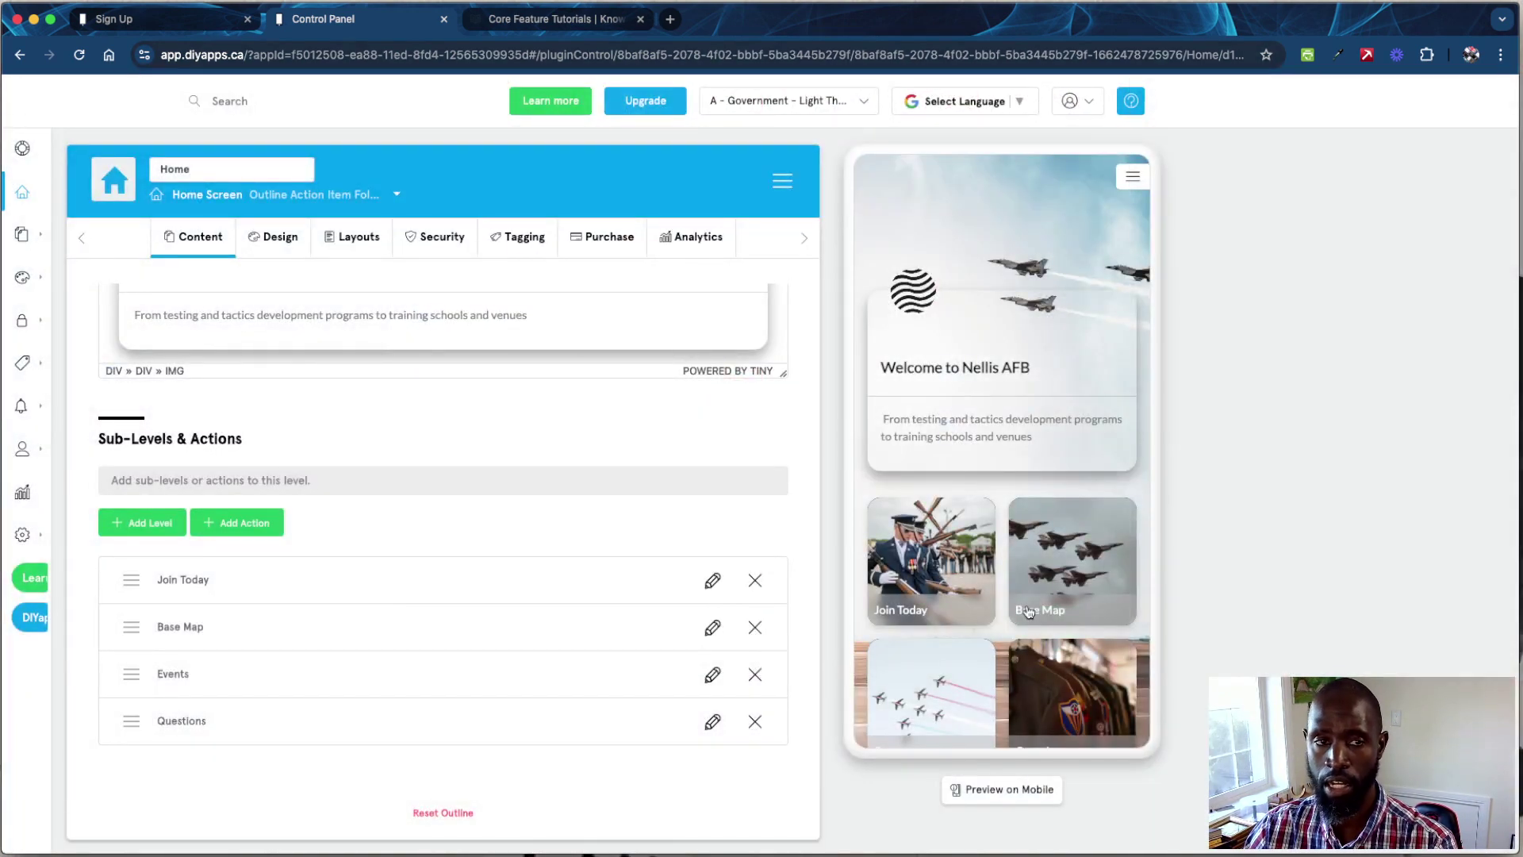
scroll(976, 619, "down", 2)
scroll(971, 642, "up", 2)
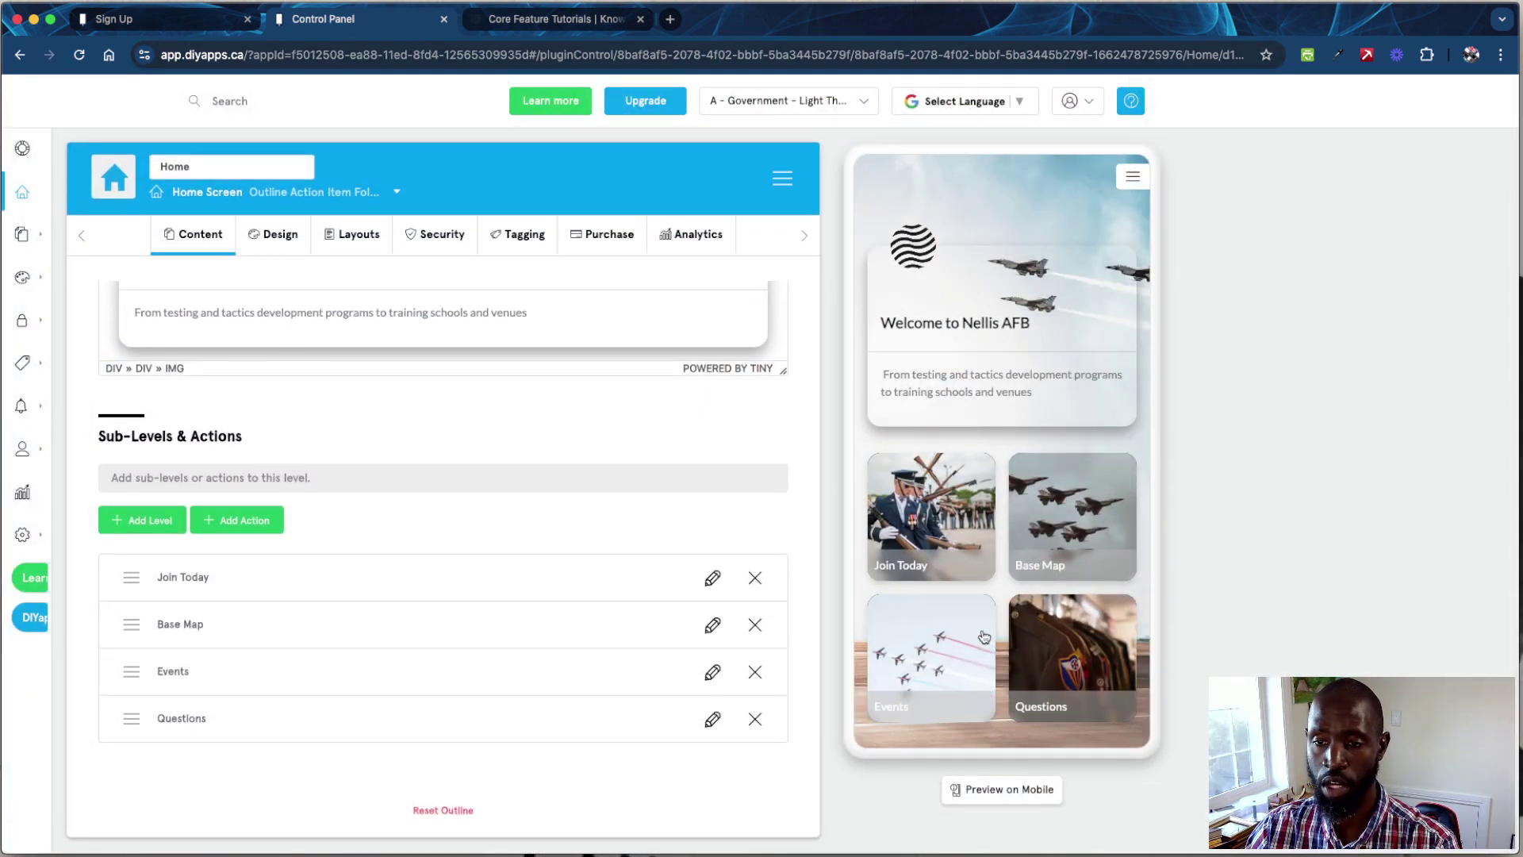
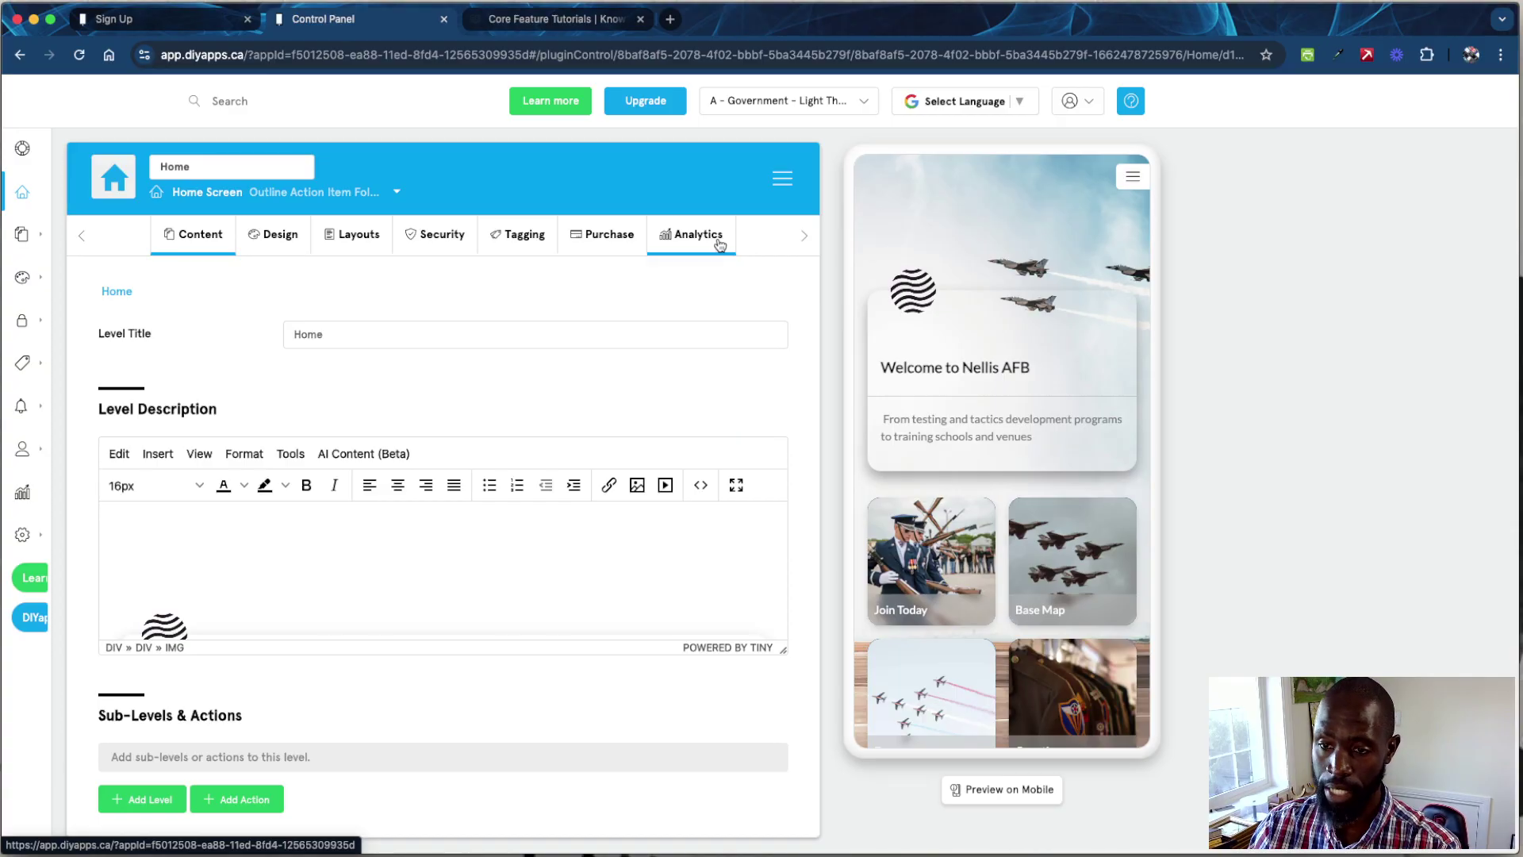
Review the Home Screen's sub-levels and its design settings for title bar, background image and background color
scroll(345, 493, "down", 4)
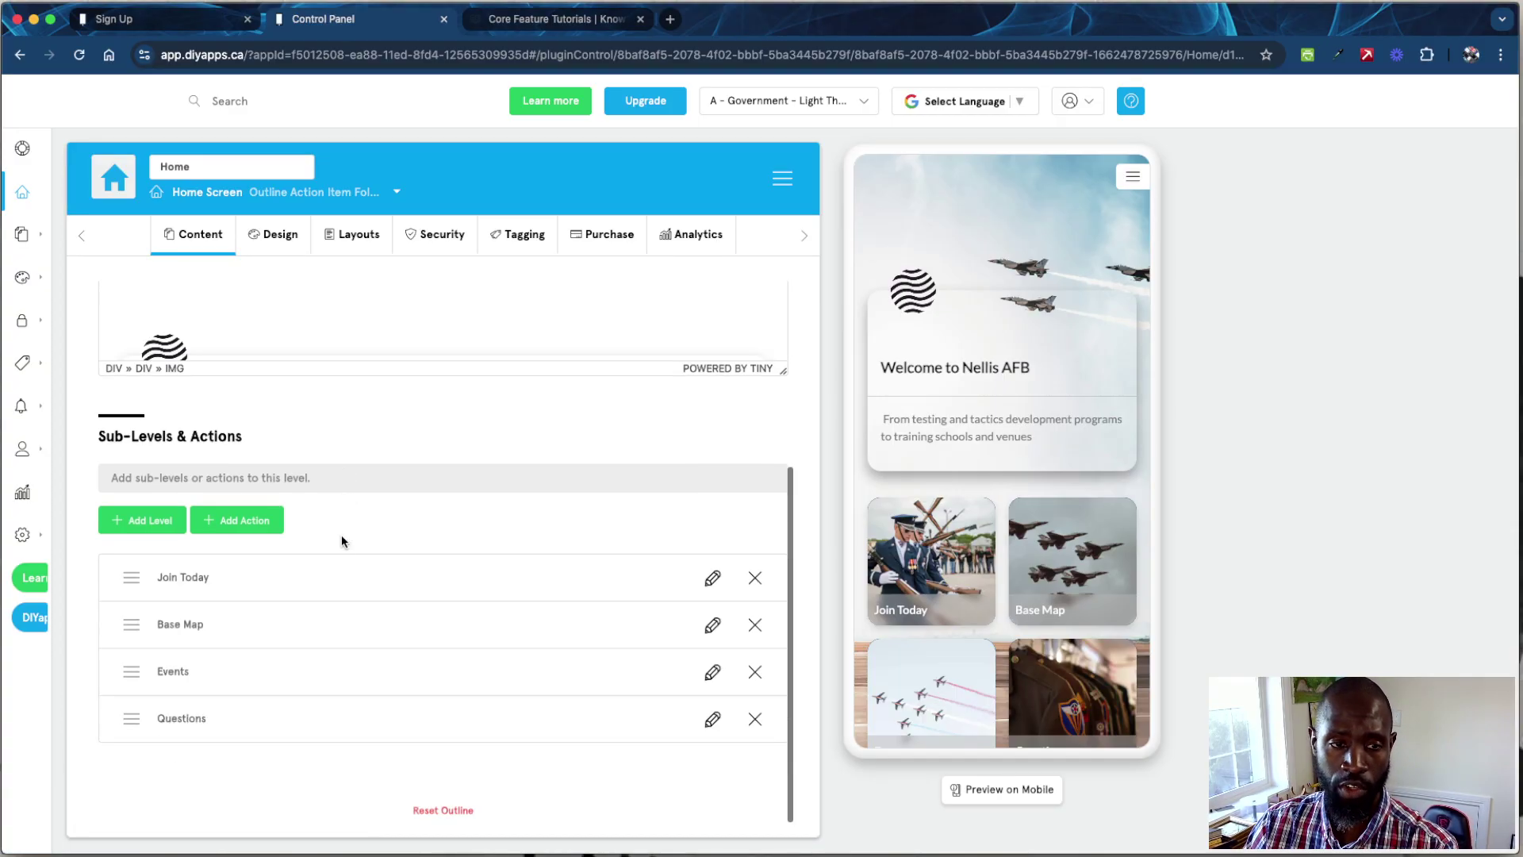
scroll(341, 535, "up", 1)
scroll(342, 539, "up", 5)
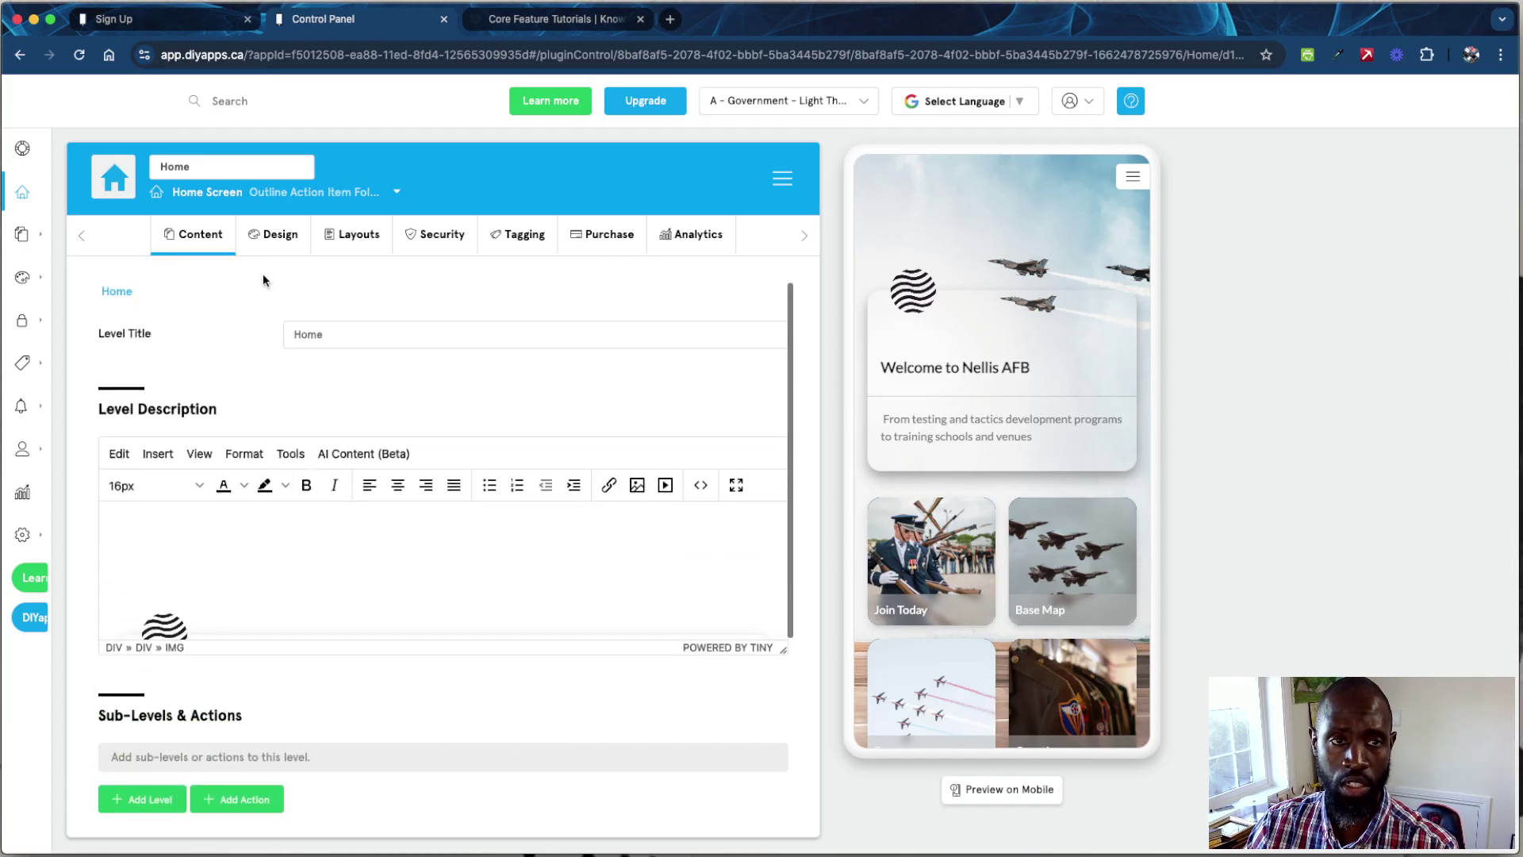
left_click(275, 236)
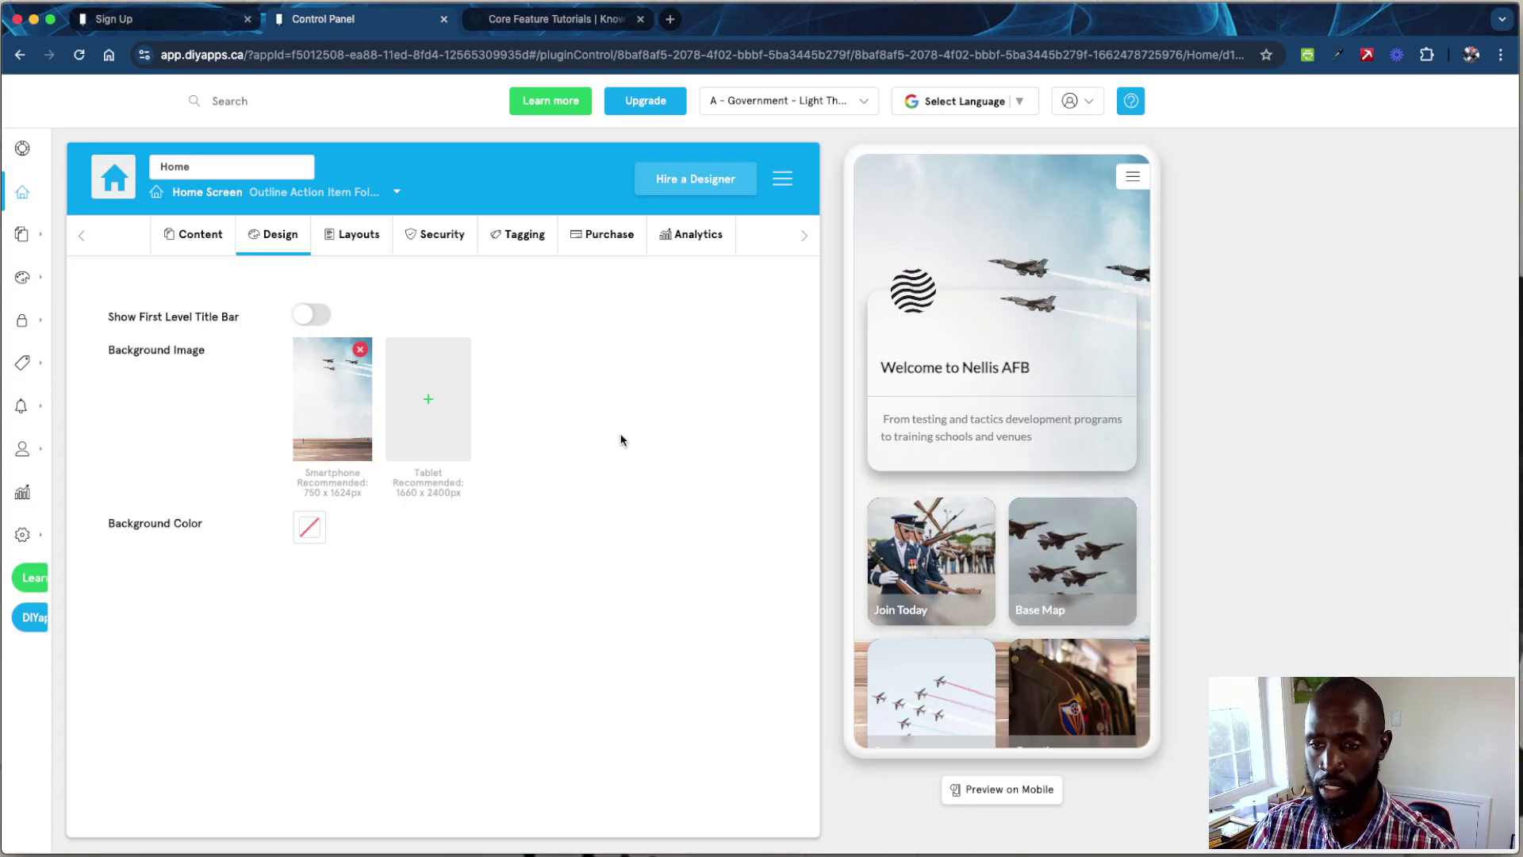
Try the three-column grid, three-column icon and single-column card layouts on the Home Screen, and reselect the two-column rounded card layout
left_click(341, 246)
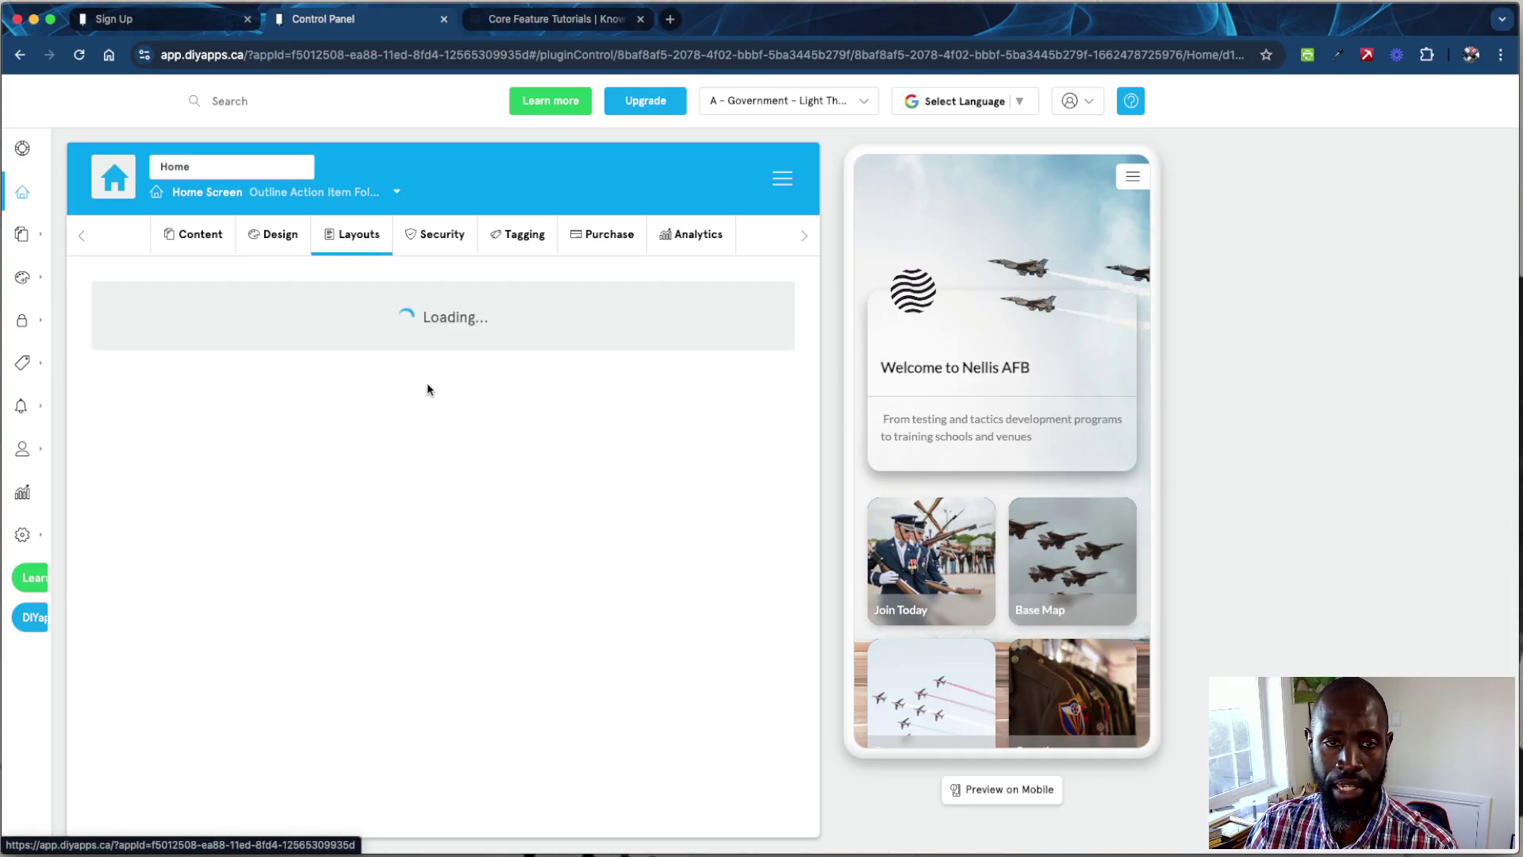
scroll(979, 603, "down", 1)
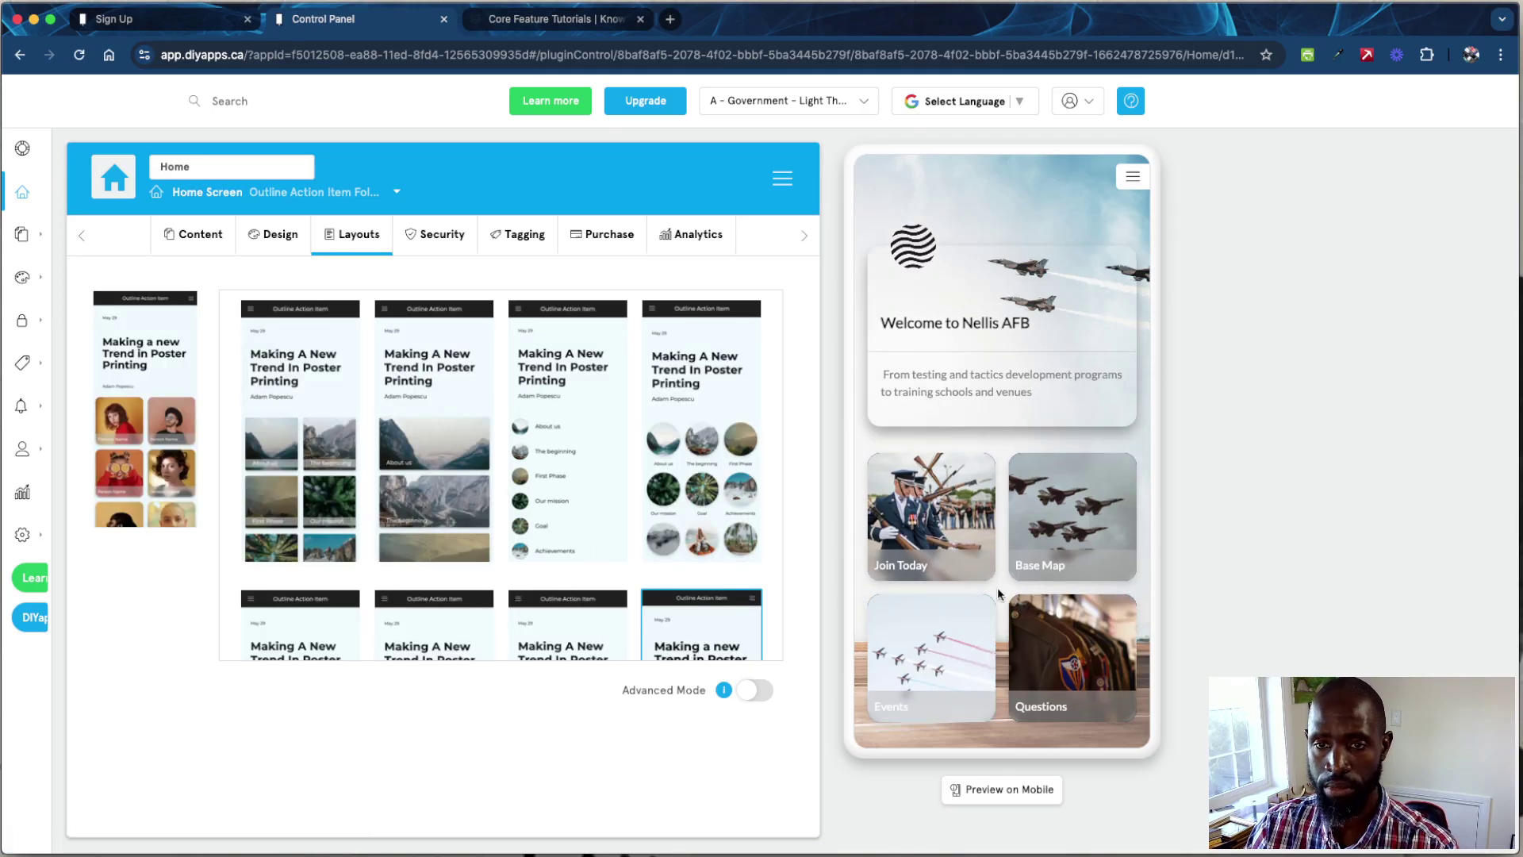
scroll(729, 610, "down", 3)
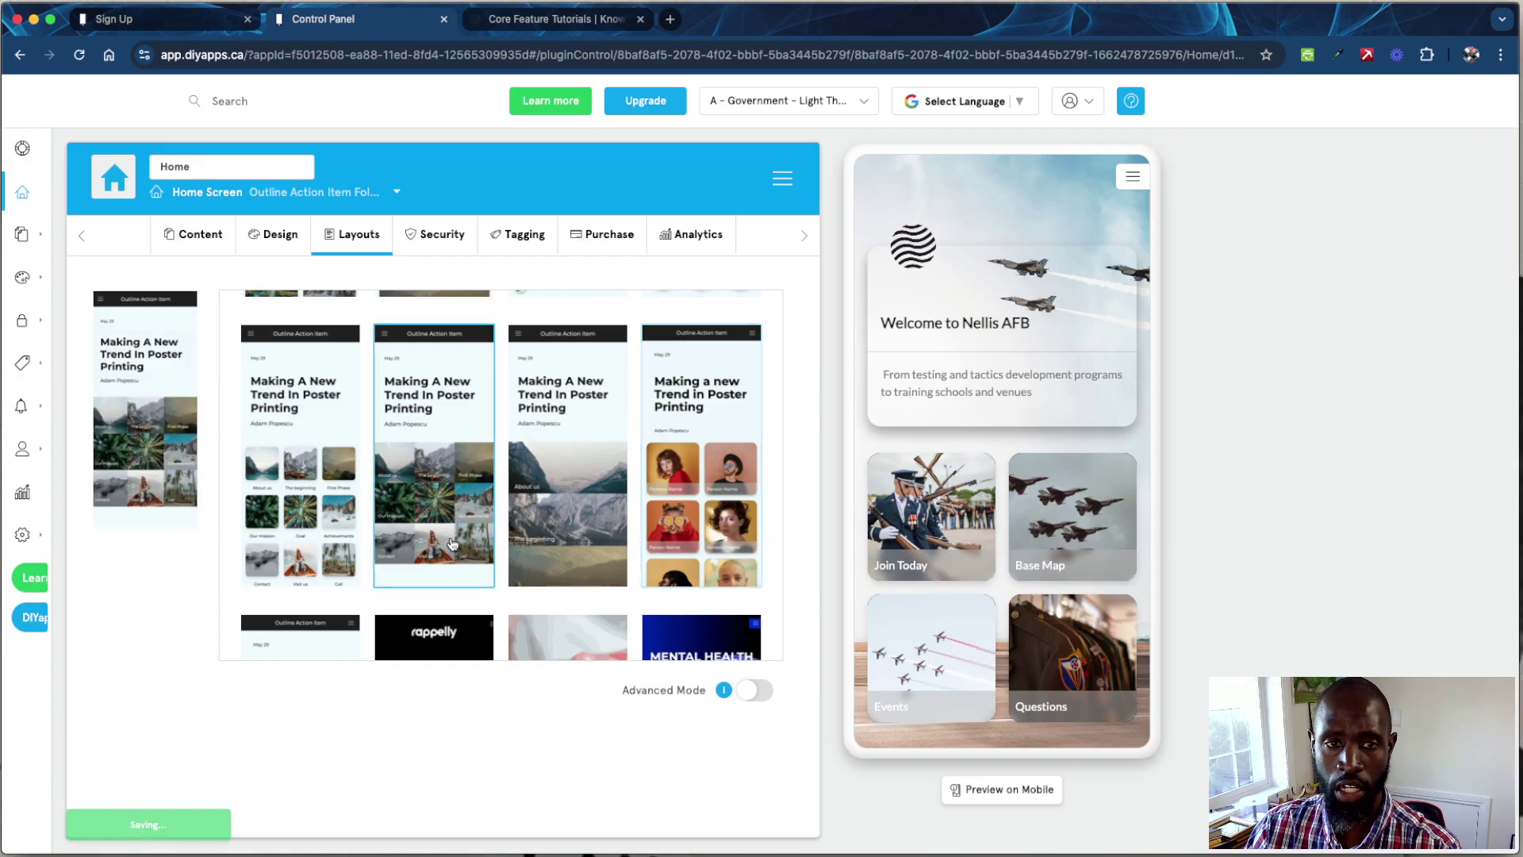
left_click(450, 544)
left_click(307, 564)
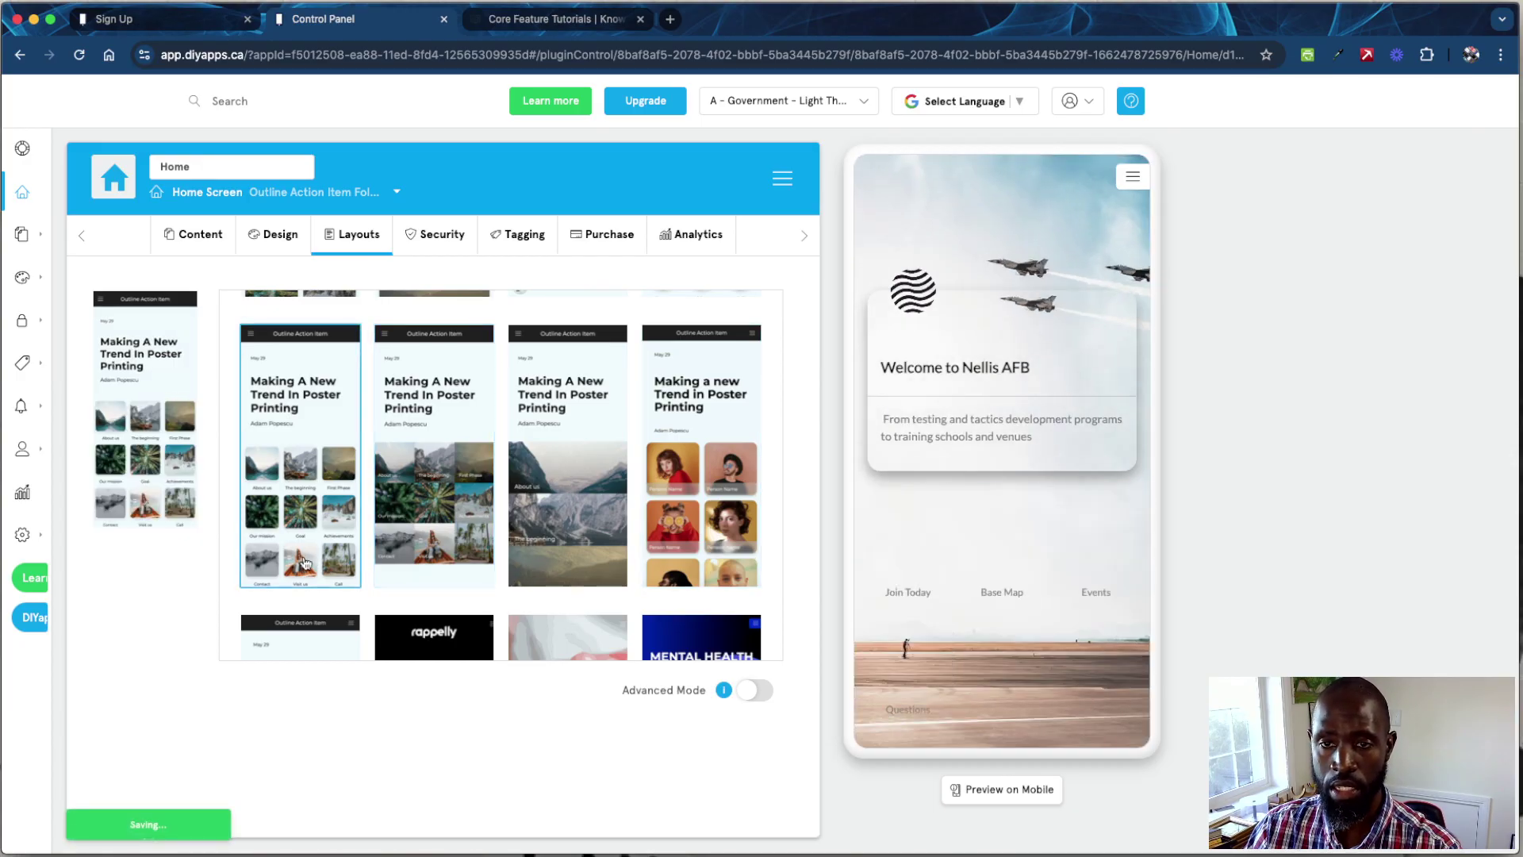
scroll(398, 572, "up", 1)
left_click(435, 357)
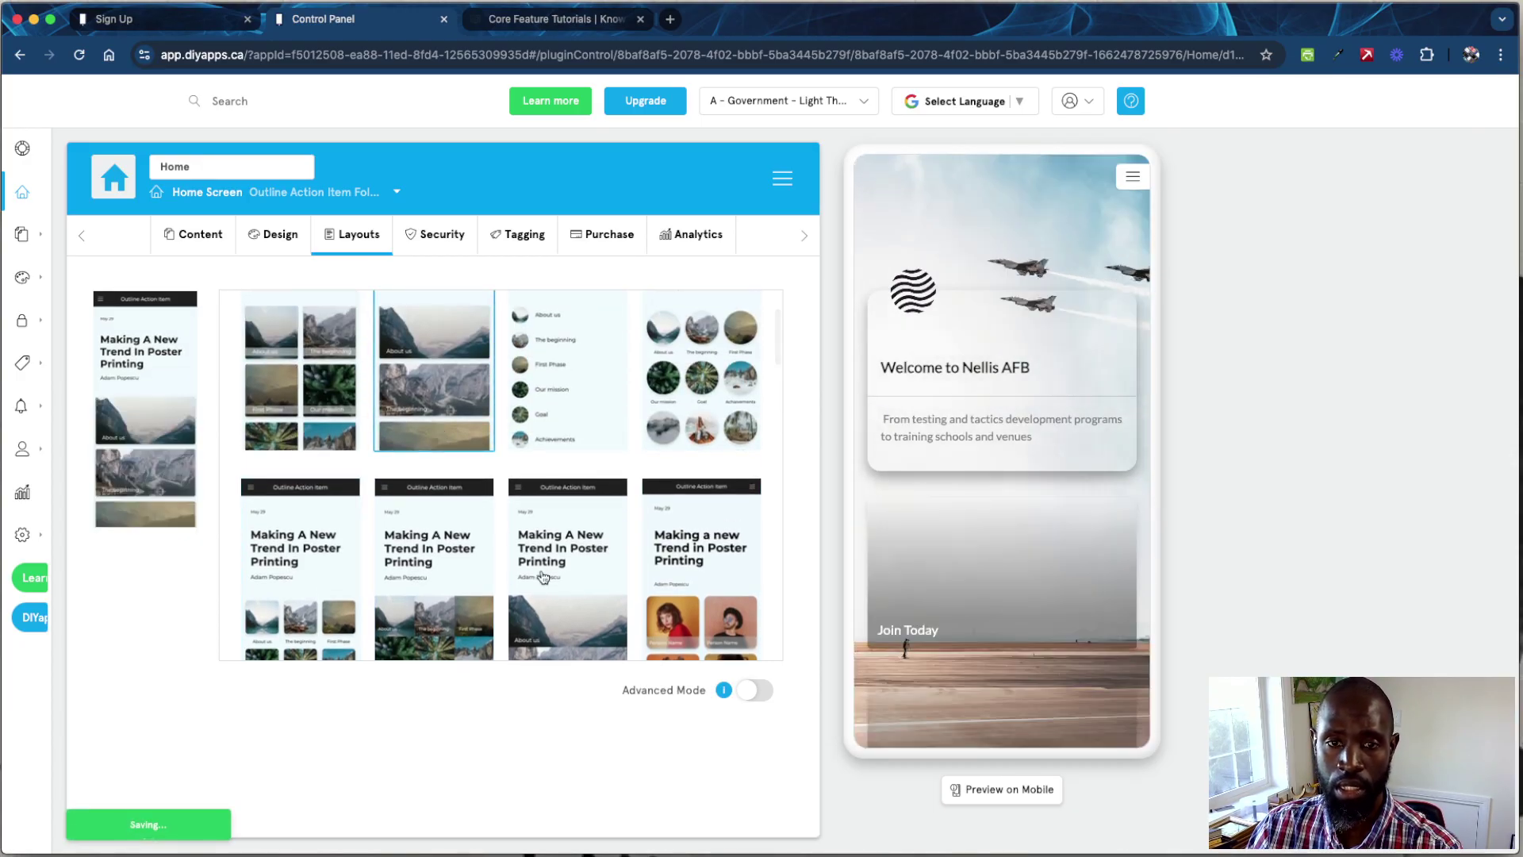
scroll(651, 555, "down", 1)
left_click(702, 579)
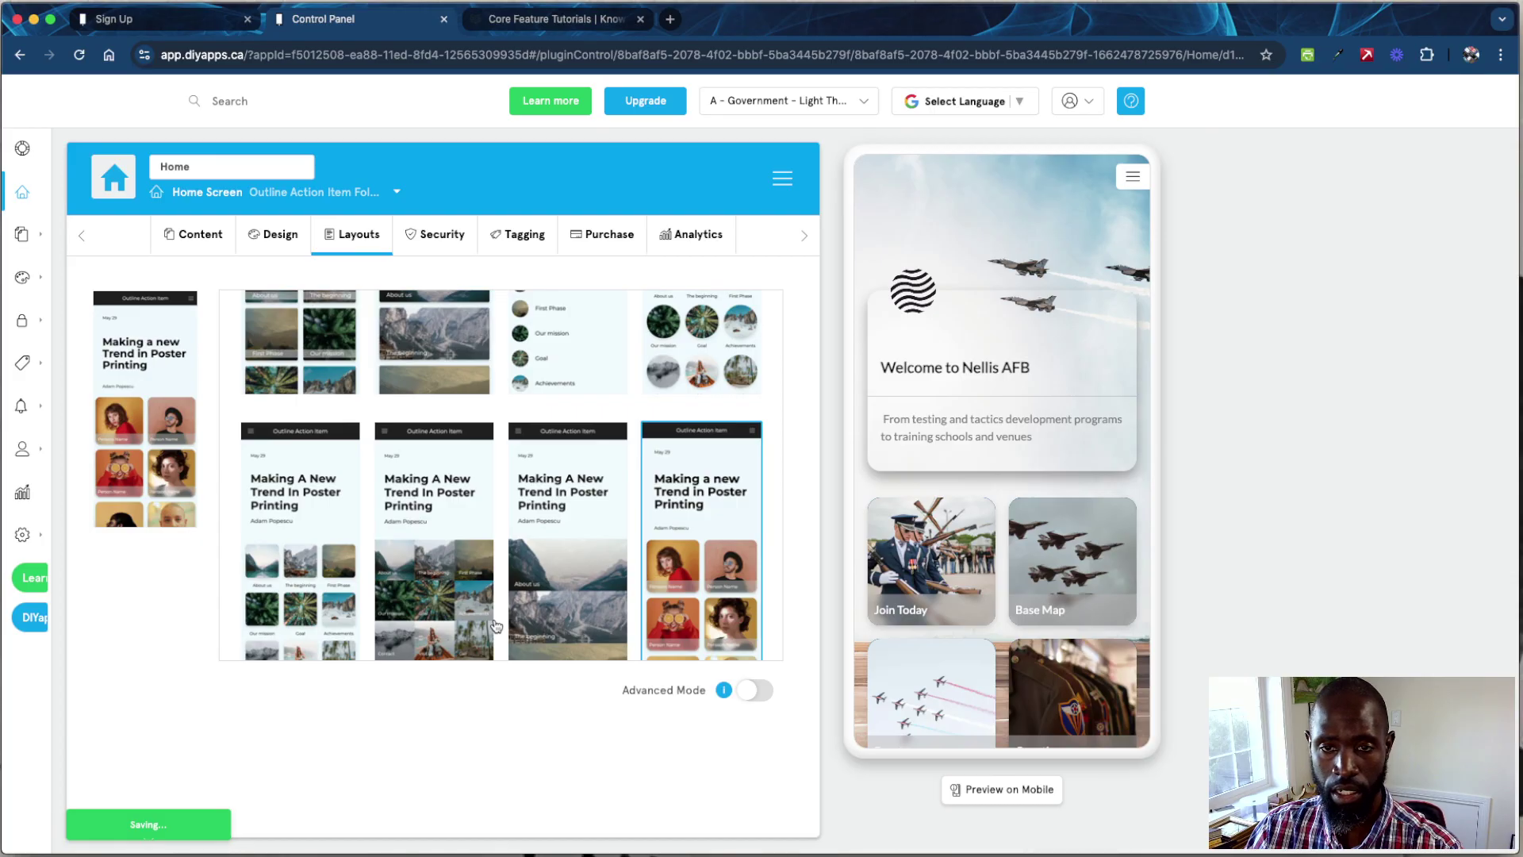
scroll(496, 626, "down", 6)
scroll(496, 626, "up", 8)
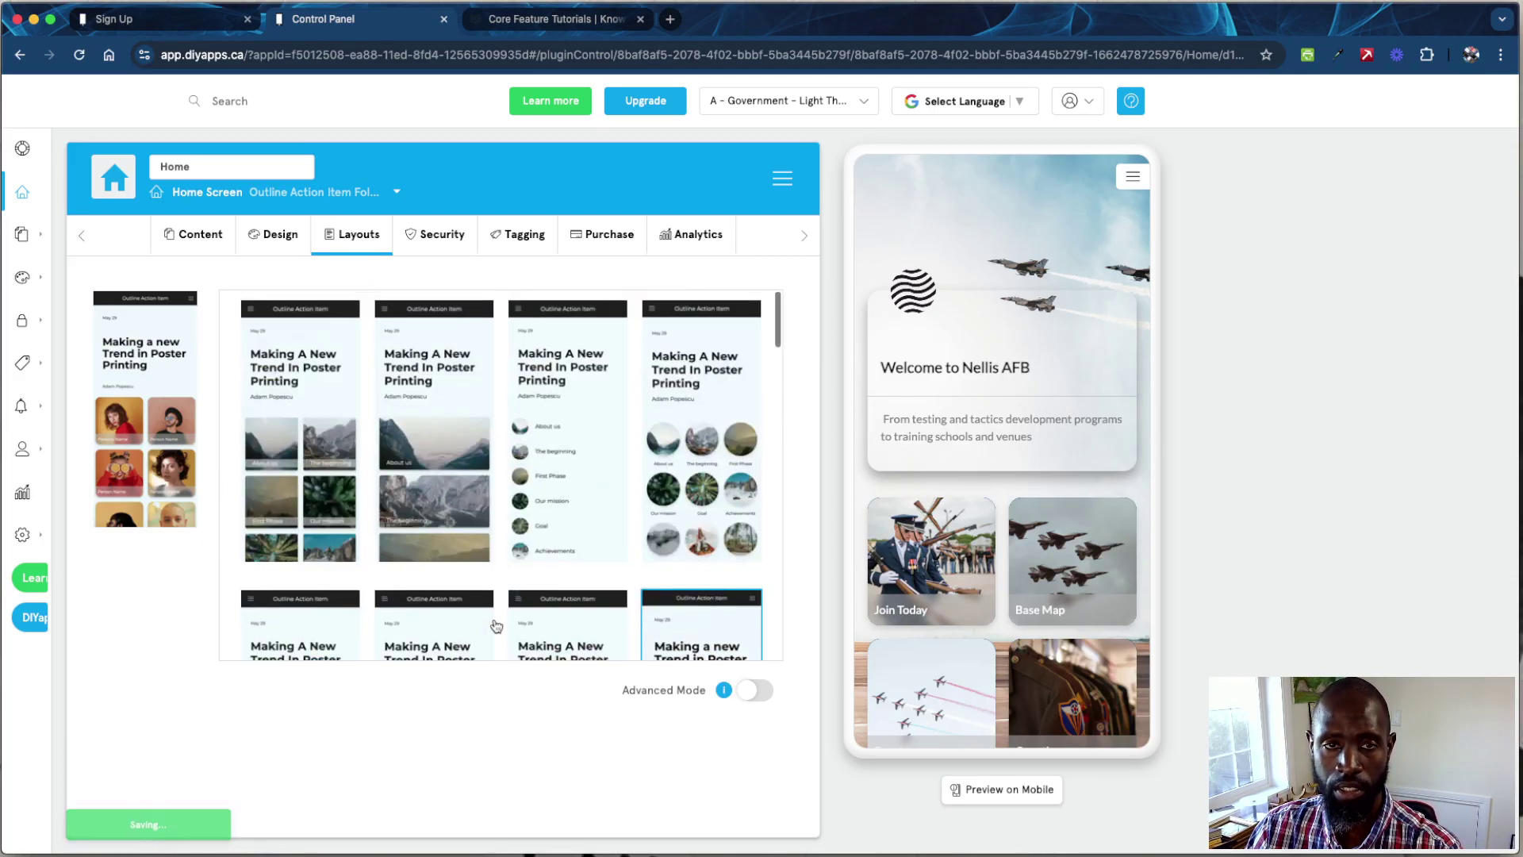
Review the Home Screen's access, tagging, in-app purchase and analytics settings
left_click(434, 251)
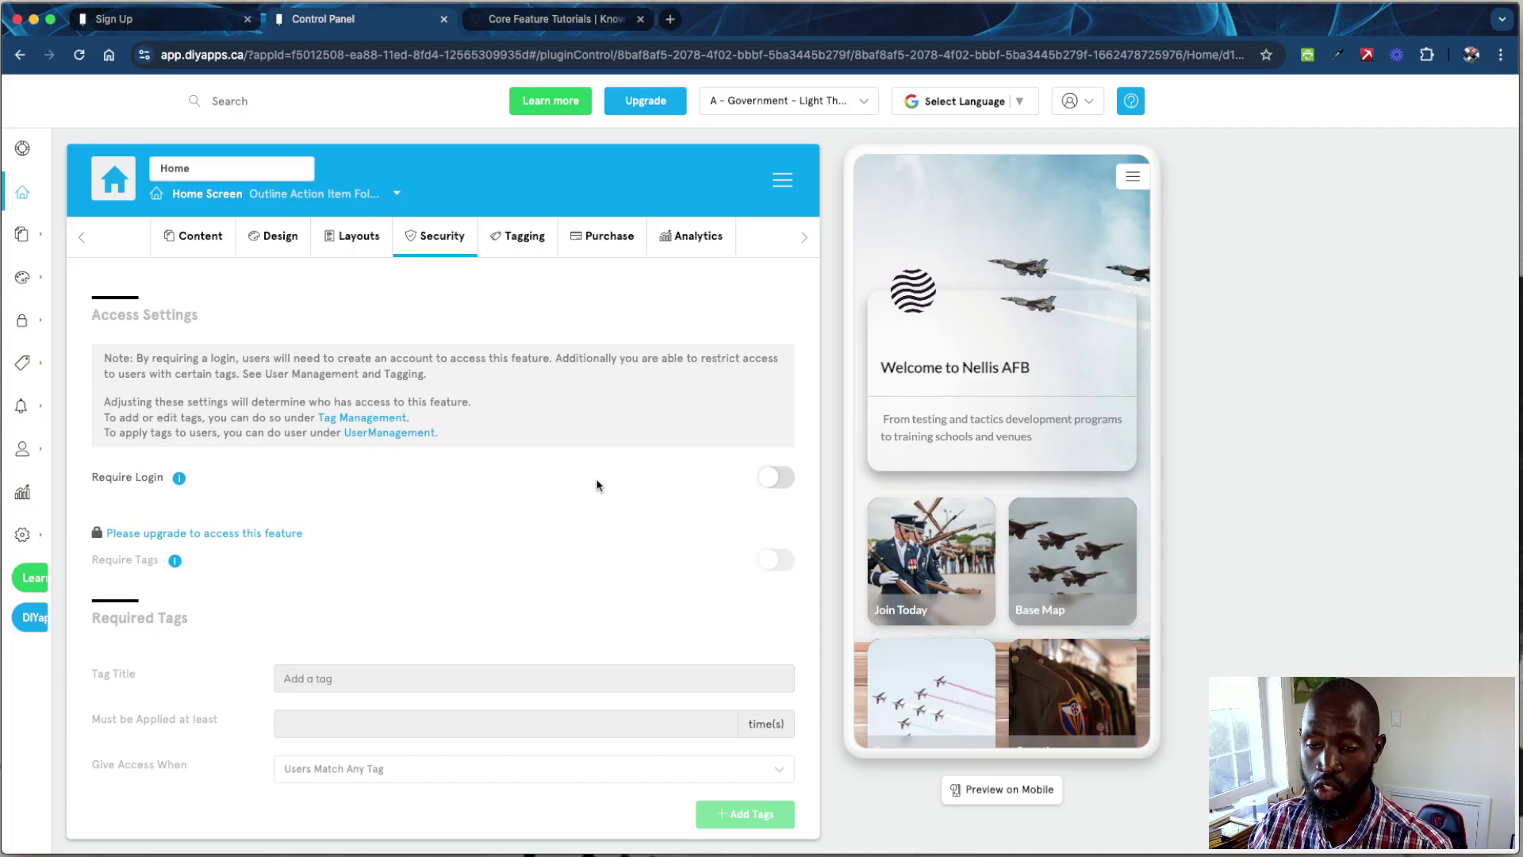
double_click(167, 617)
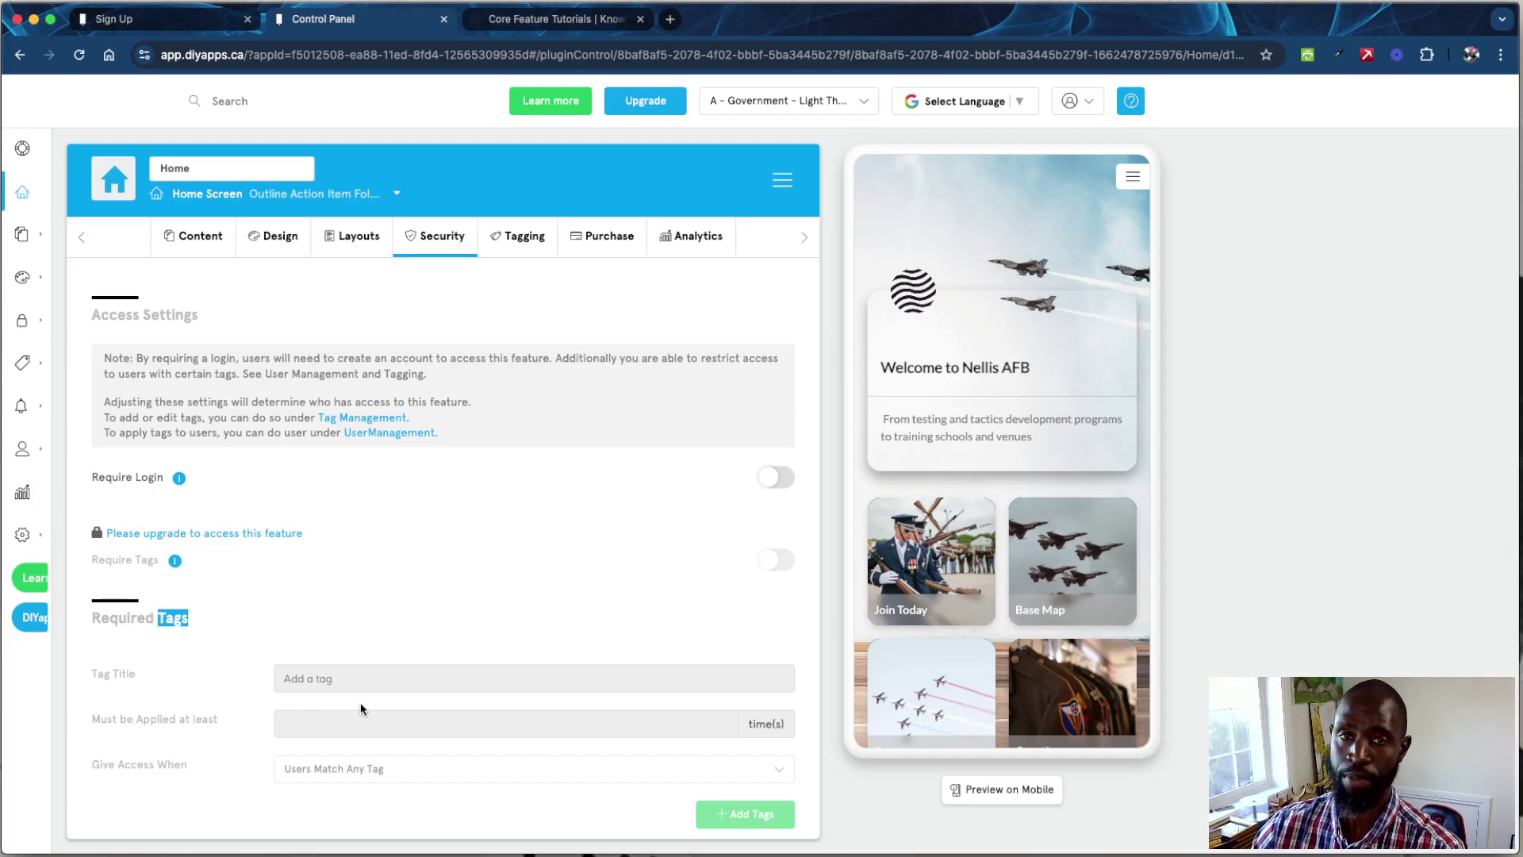
left_click(512, 252)
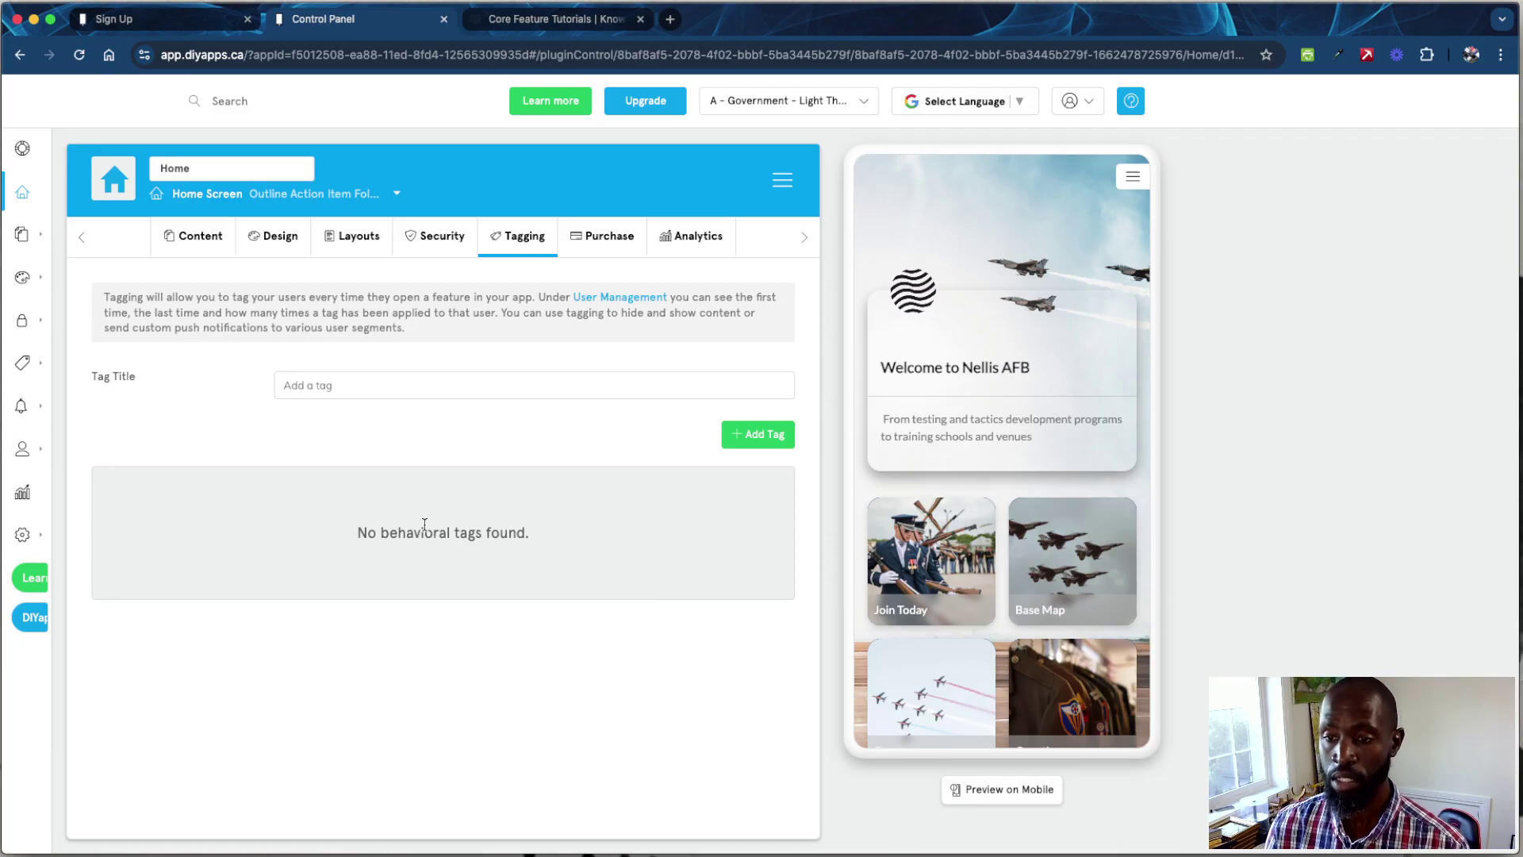
left_click(601, 242)
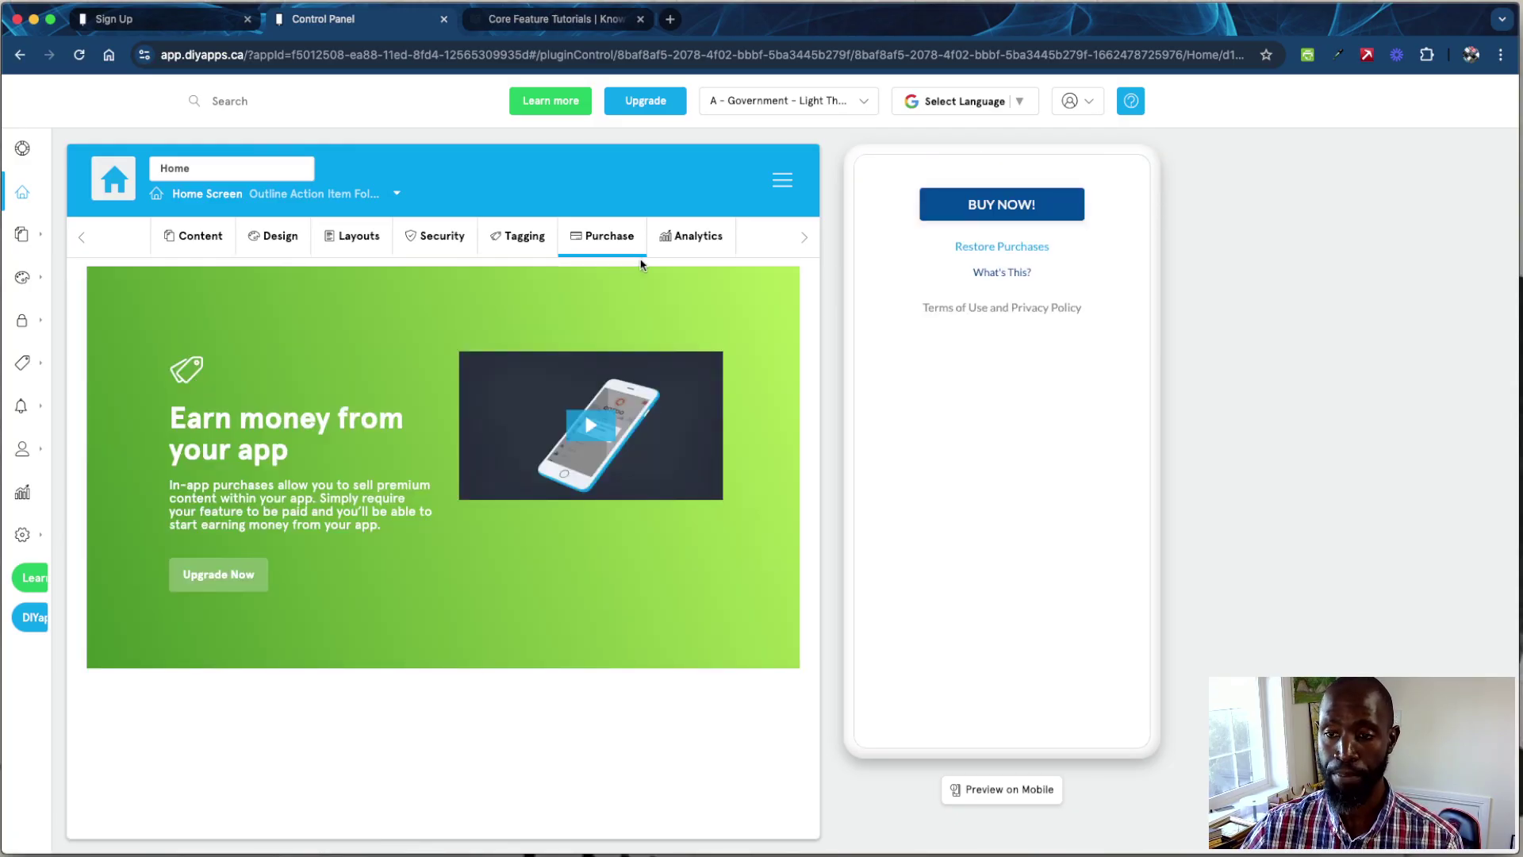
left_click(689, 244)
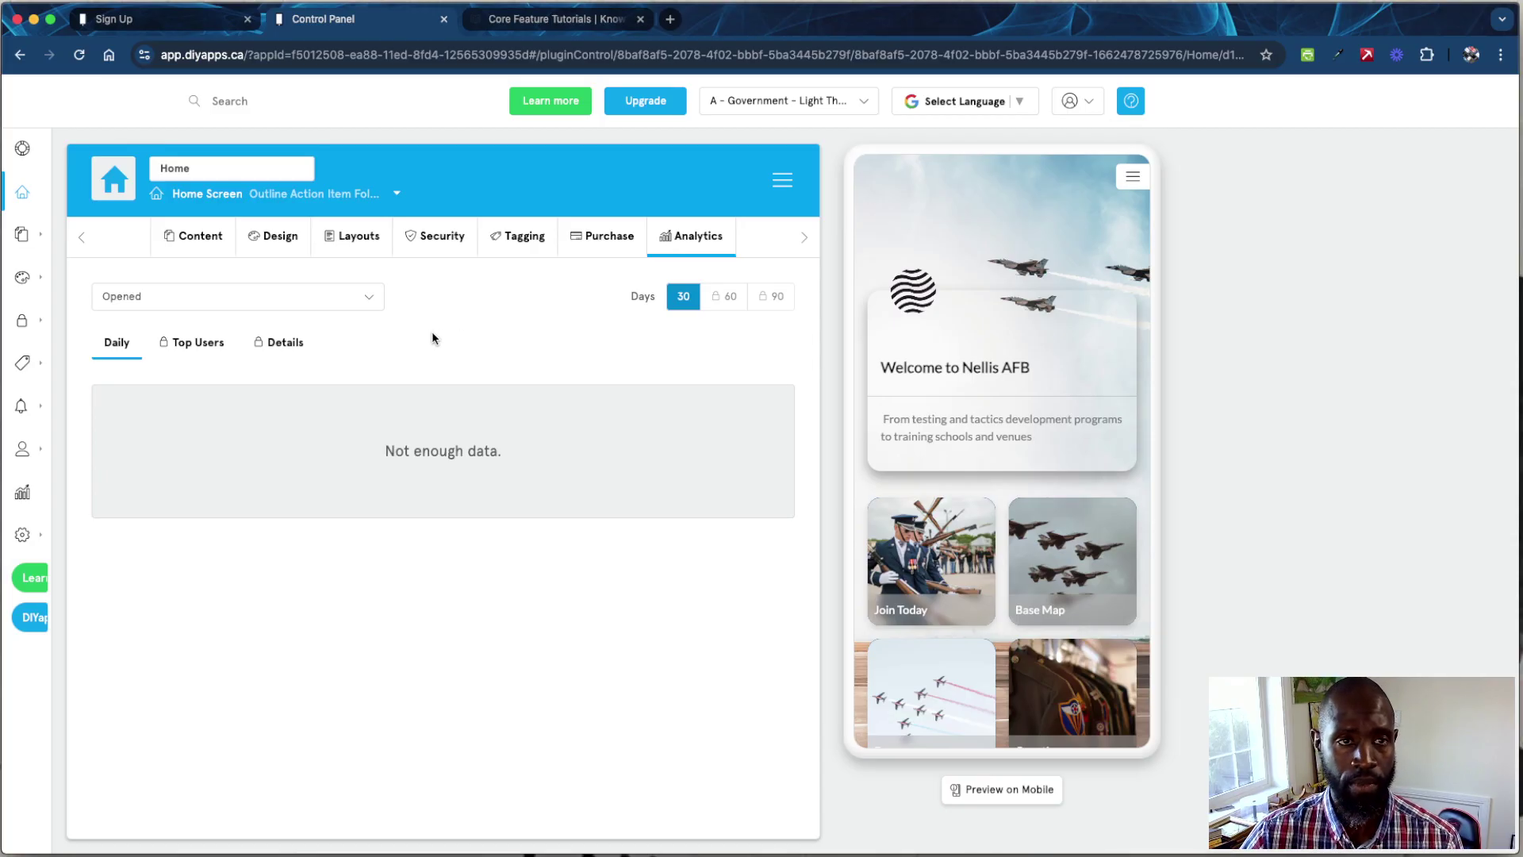
Open the My Features overview and look over the features already included in the app
mouse_move(36, 202)
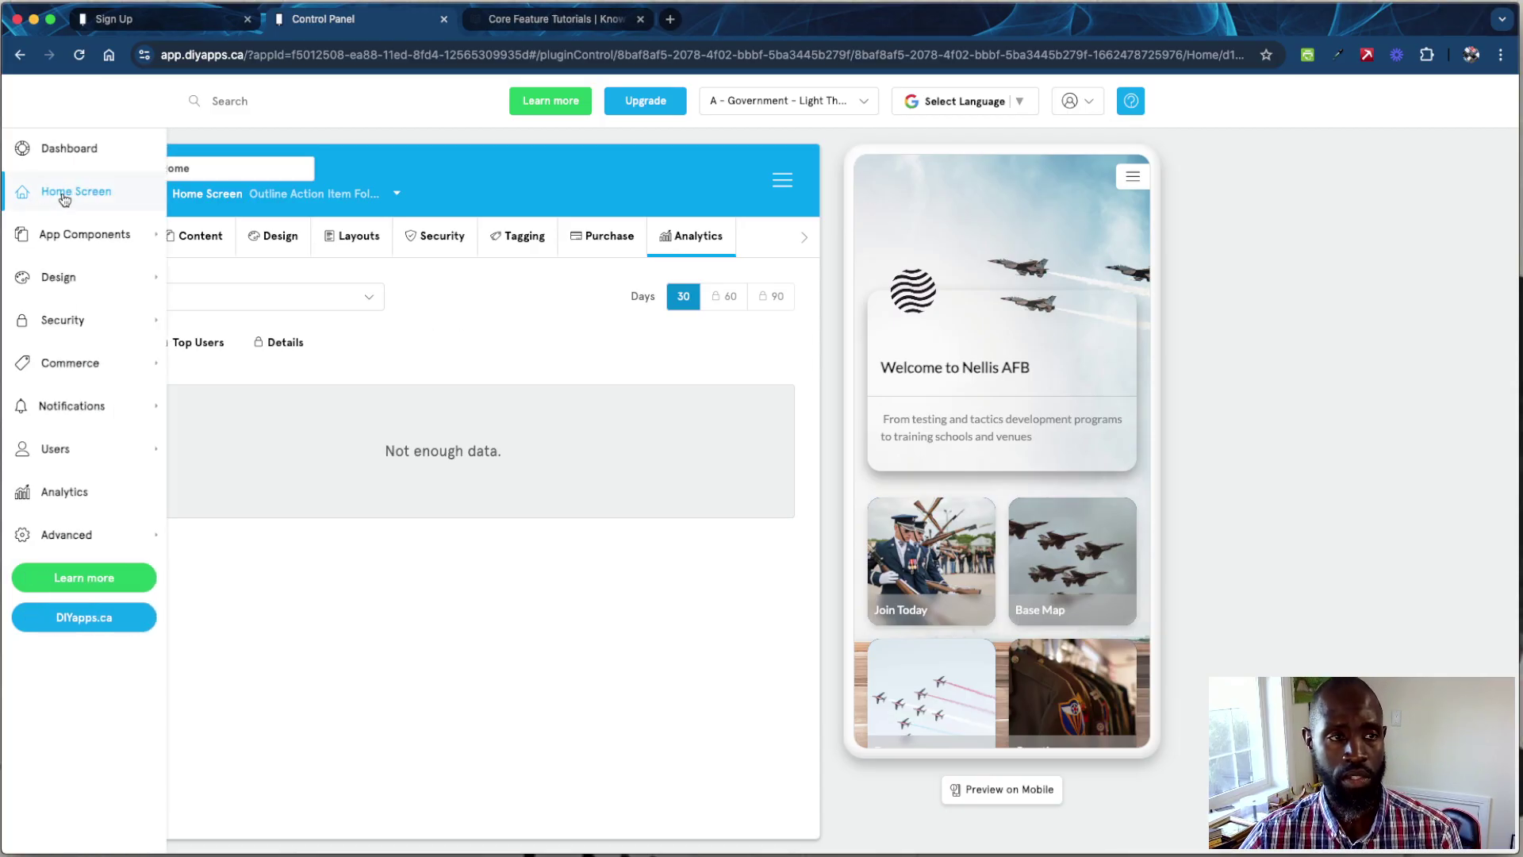
mouse_move(61, 240)
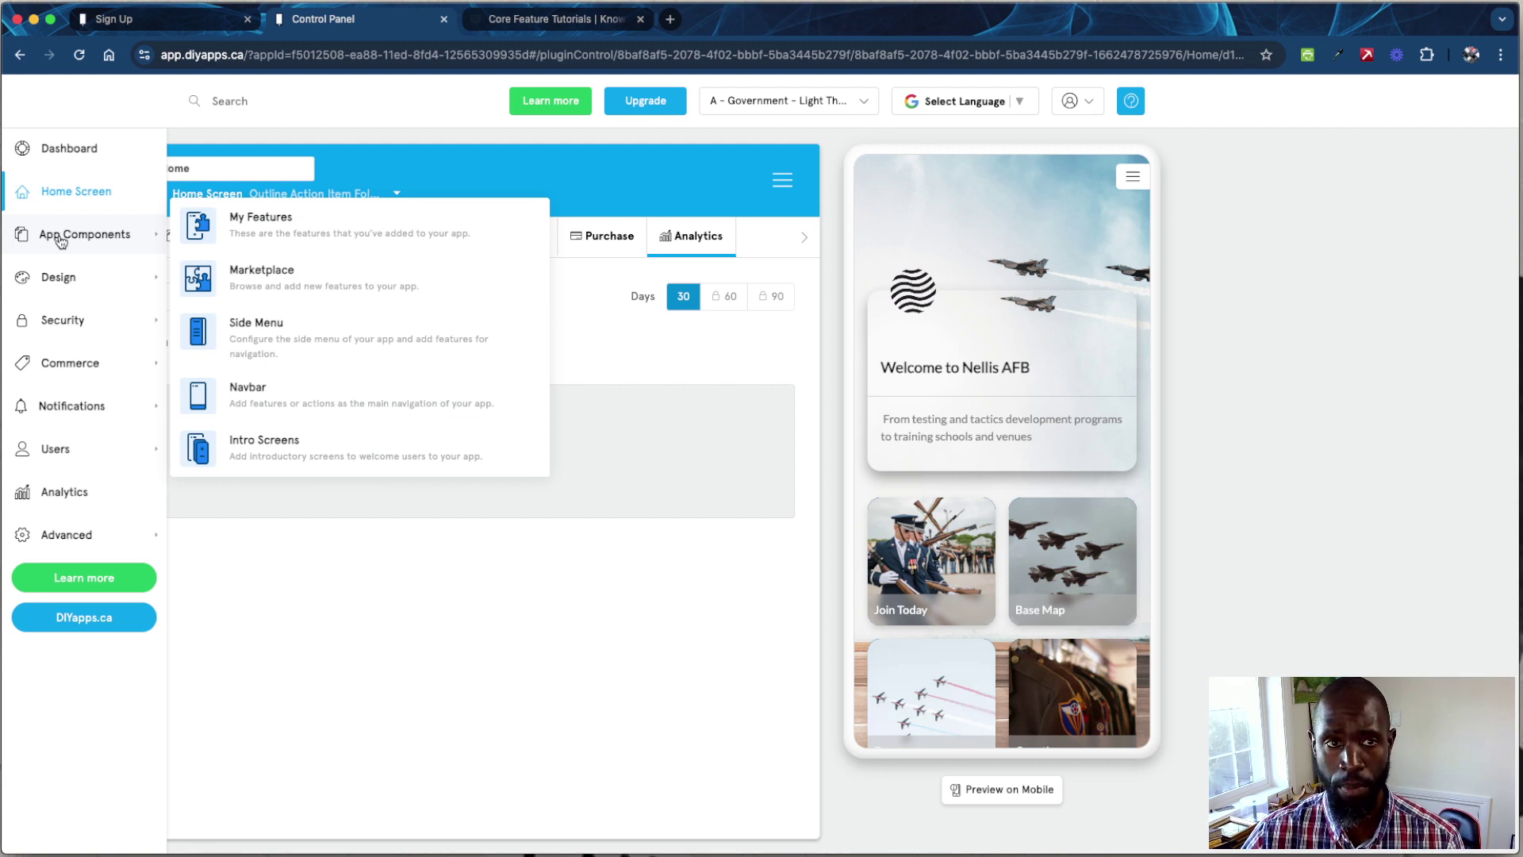
left_click(257, 233)
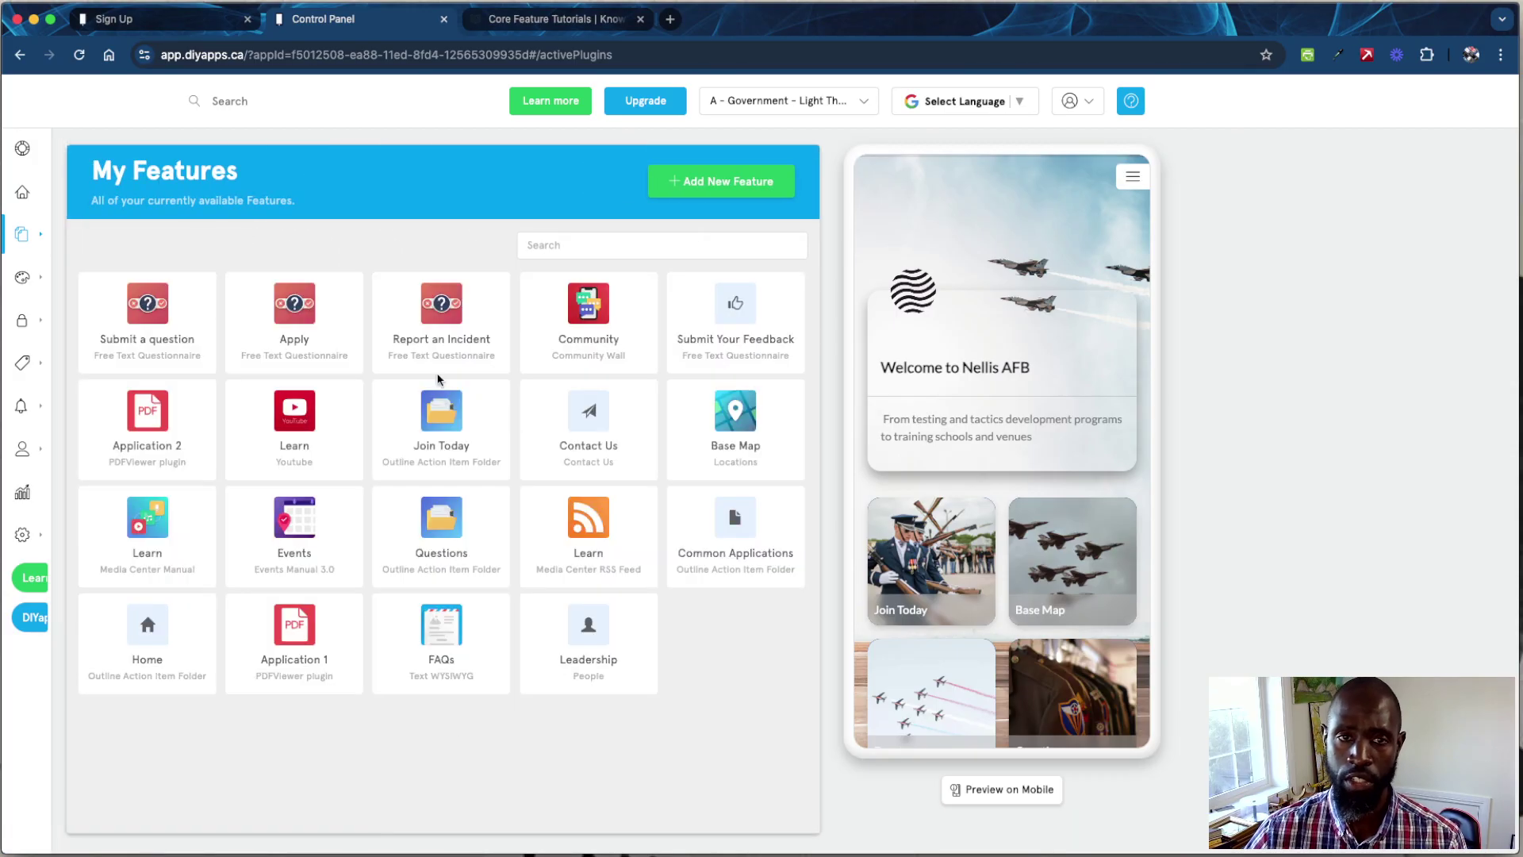
mouse_move(488, 385)
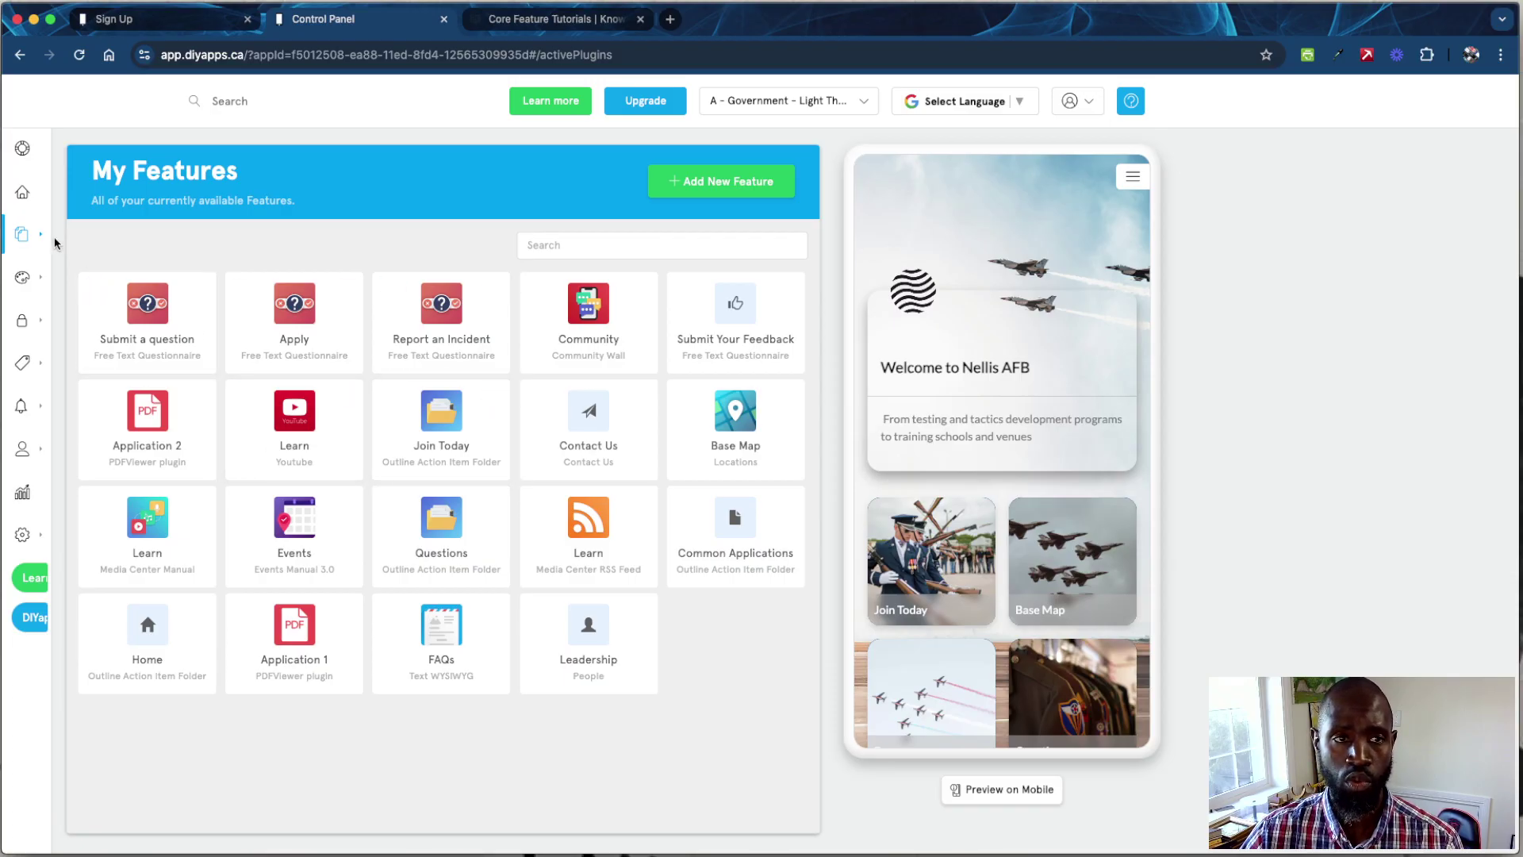
View the features offered in the Marketplace and return to the My Features overview
mouse_move(54, 242)
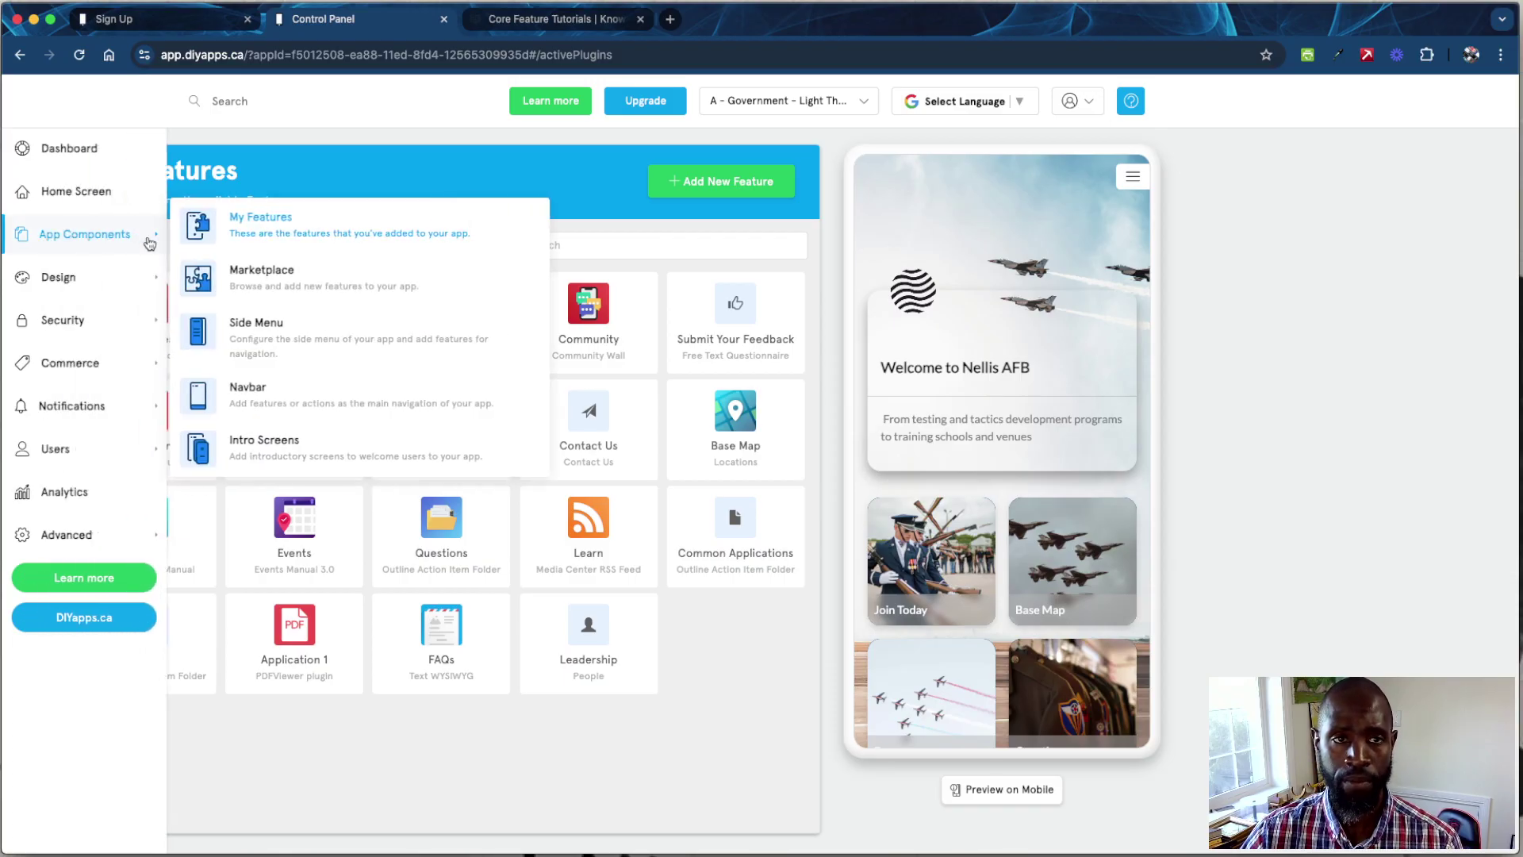
left_click(278, 281)
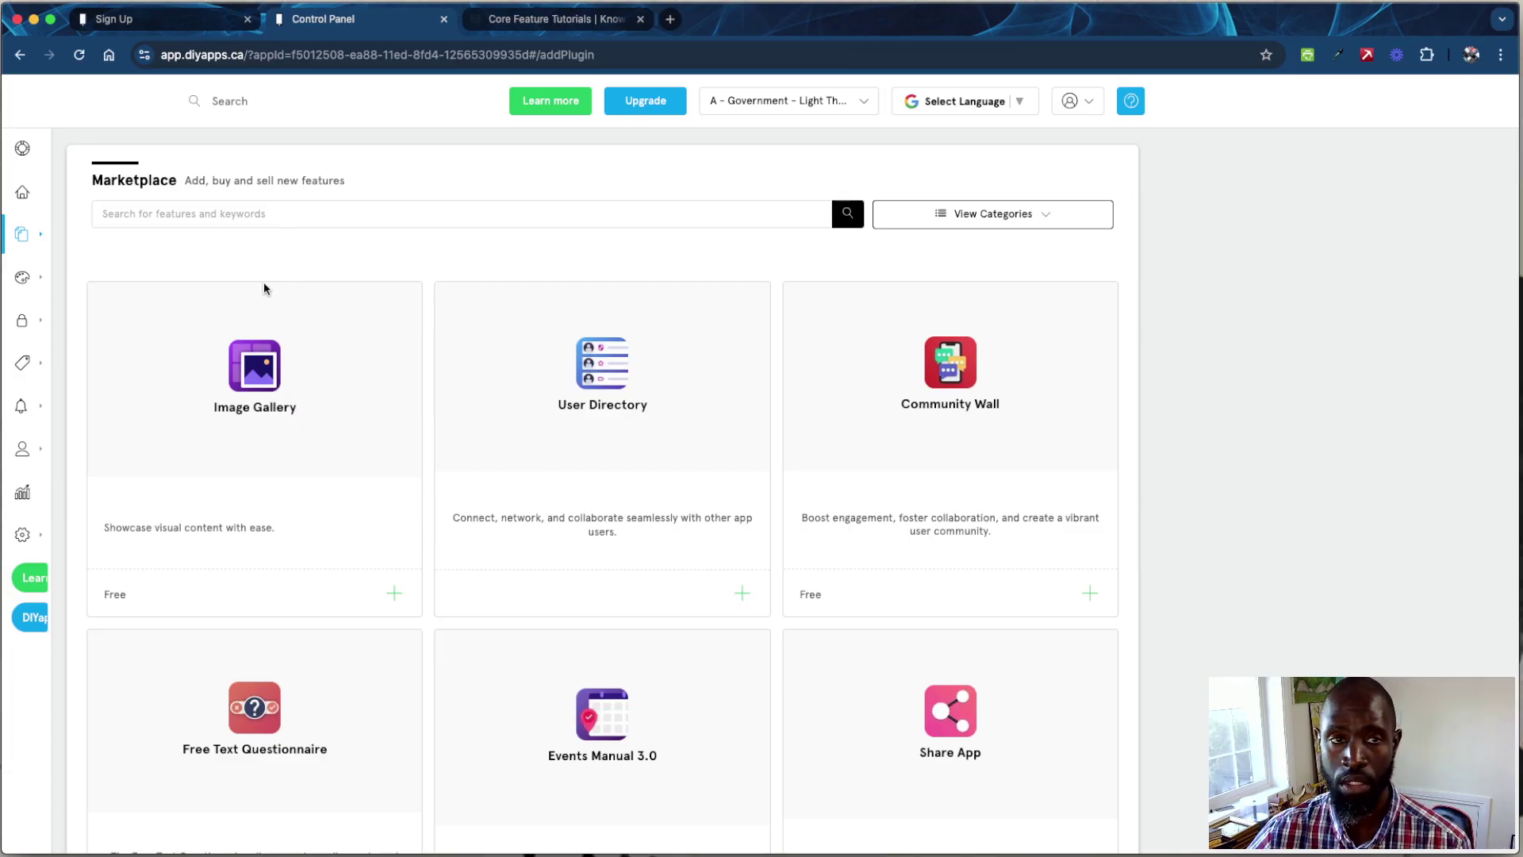
mouse_move(74, 235)
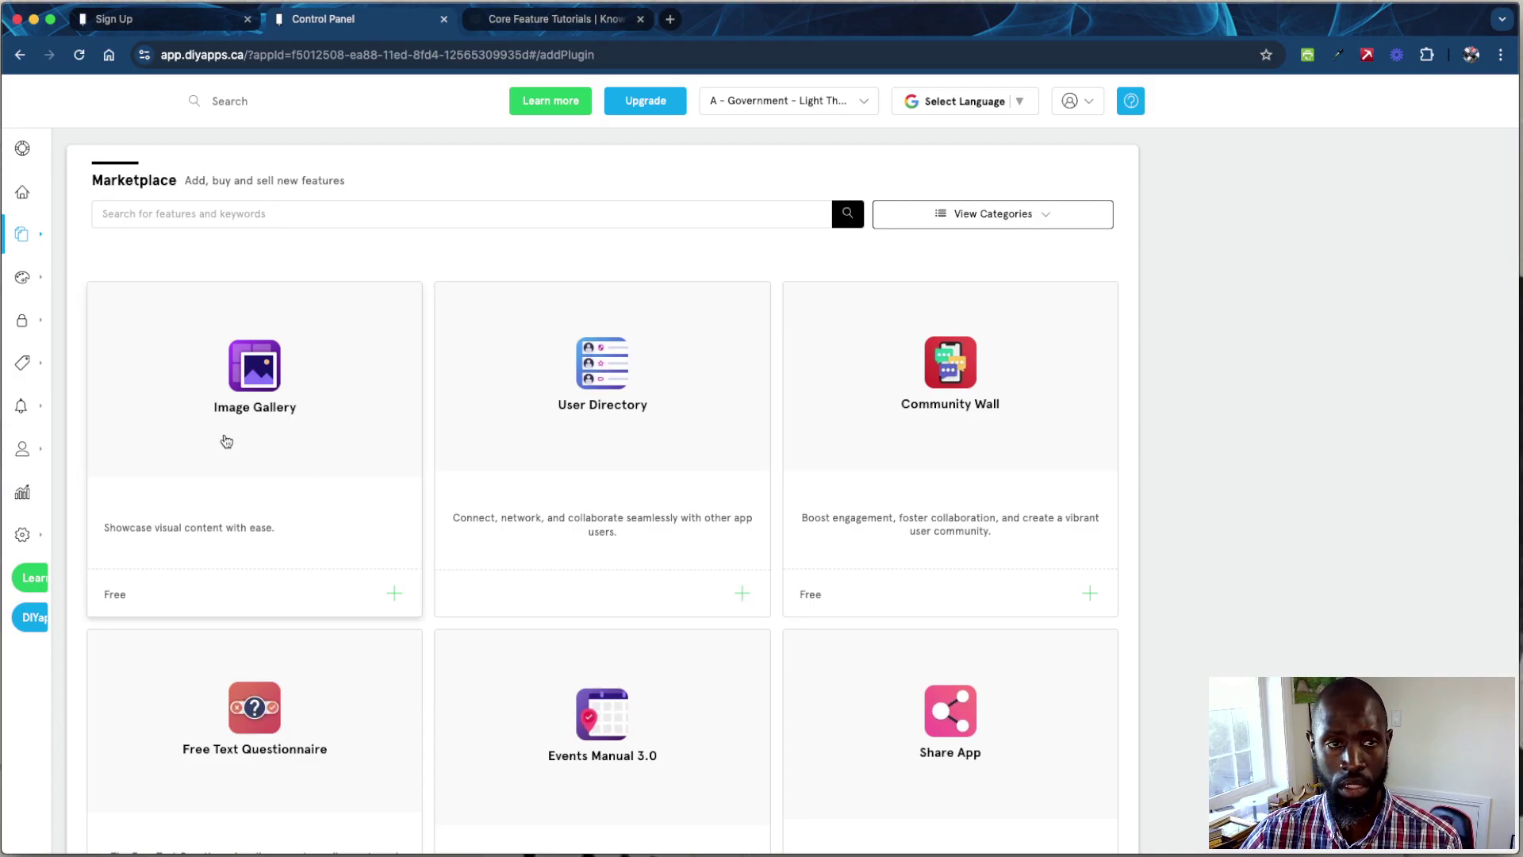
mouse_move(147, 239)
left_click(255, 233)
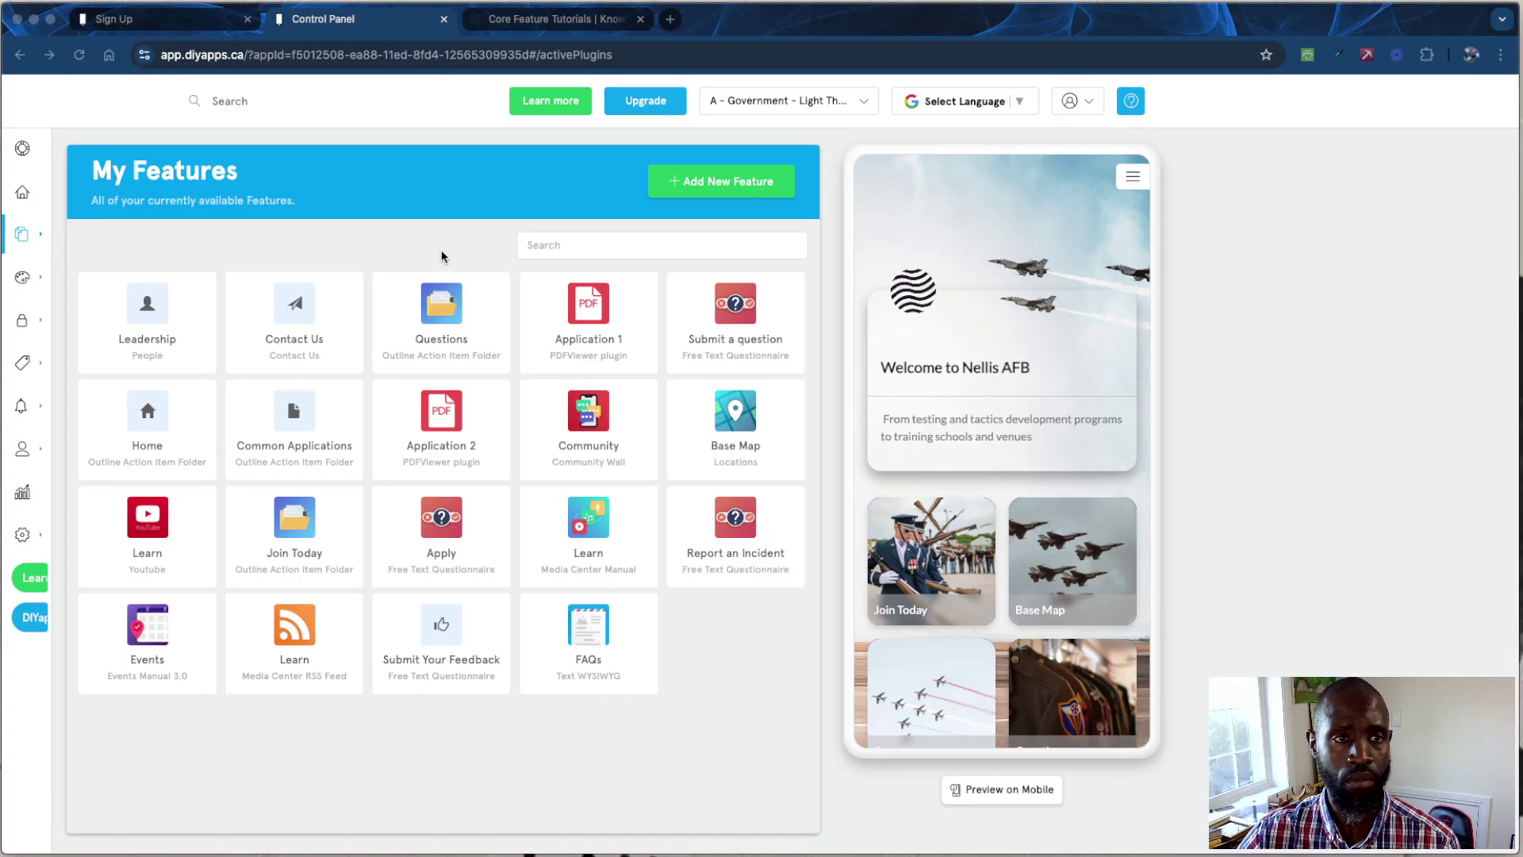
Open the Side Menu settings, check which existing features can be added to the menu, and cancel without adding any
mouse_move(33, 248)
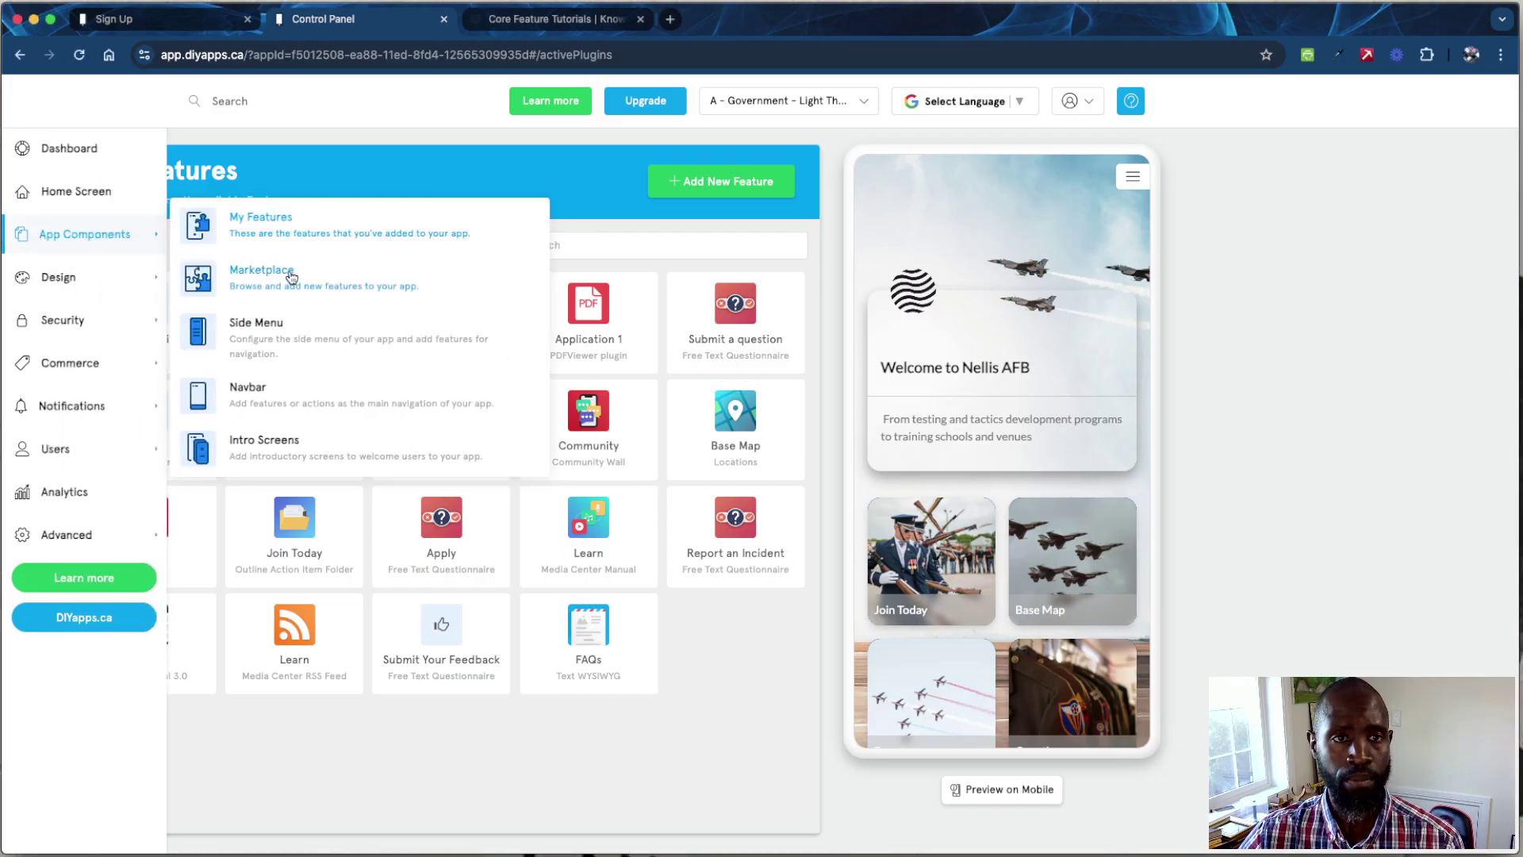
left_click(272, 339)
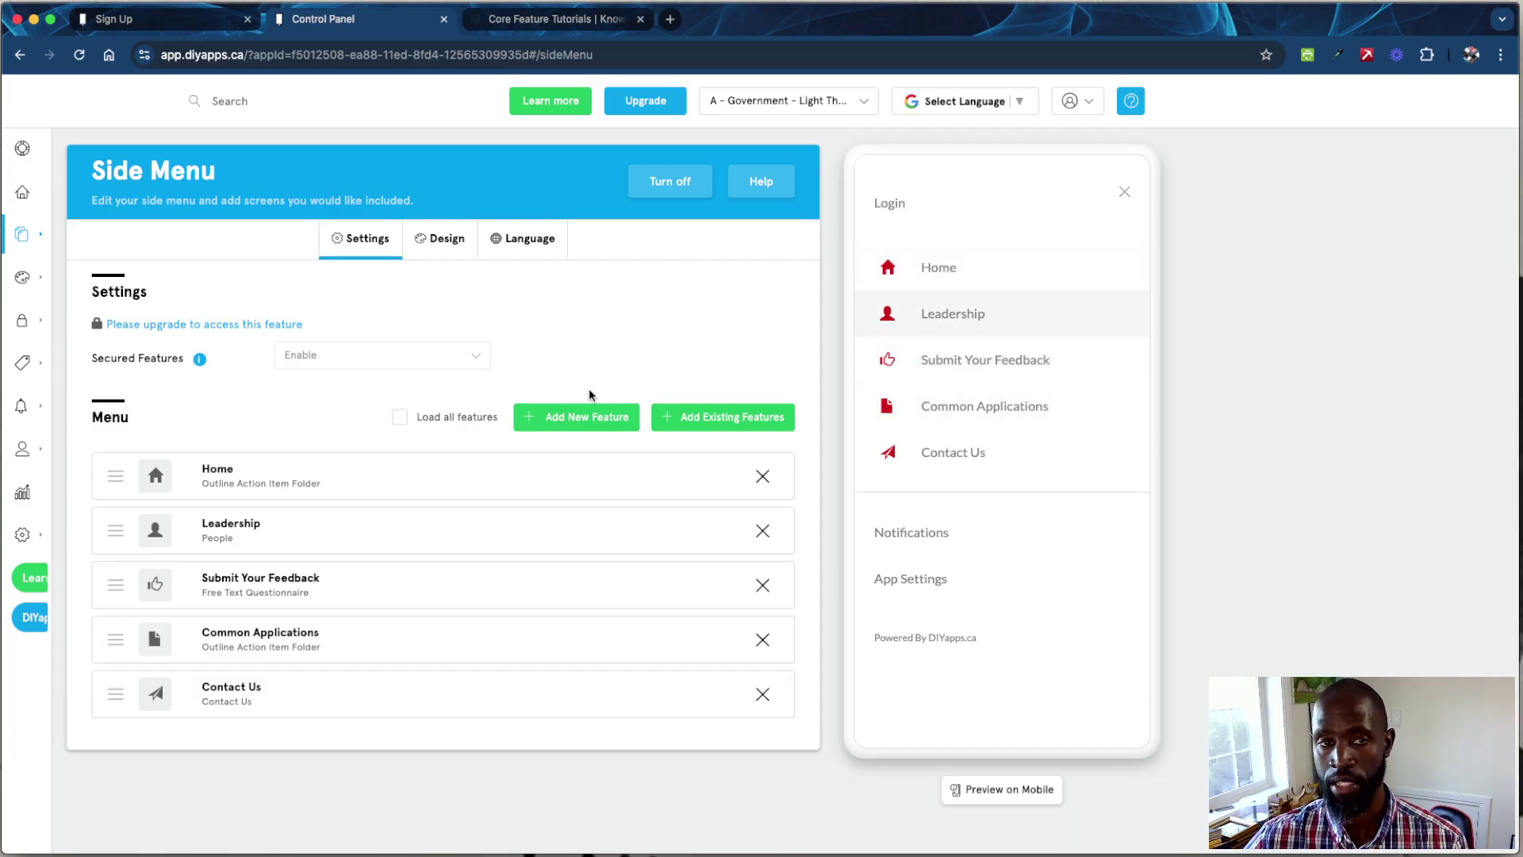
left_click(739, 418)
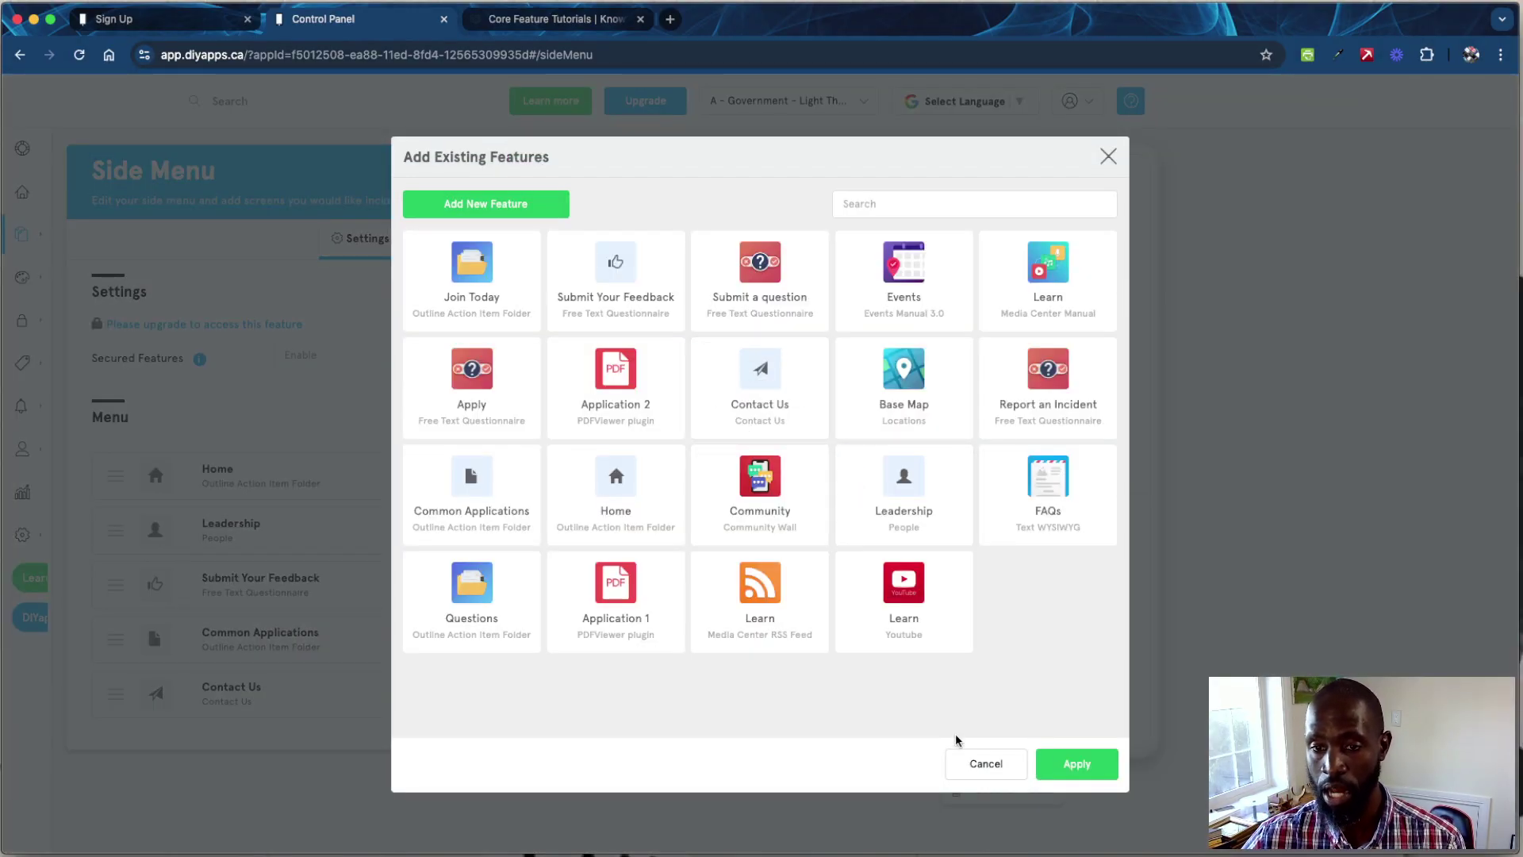
left_click(969, 764)
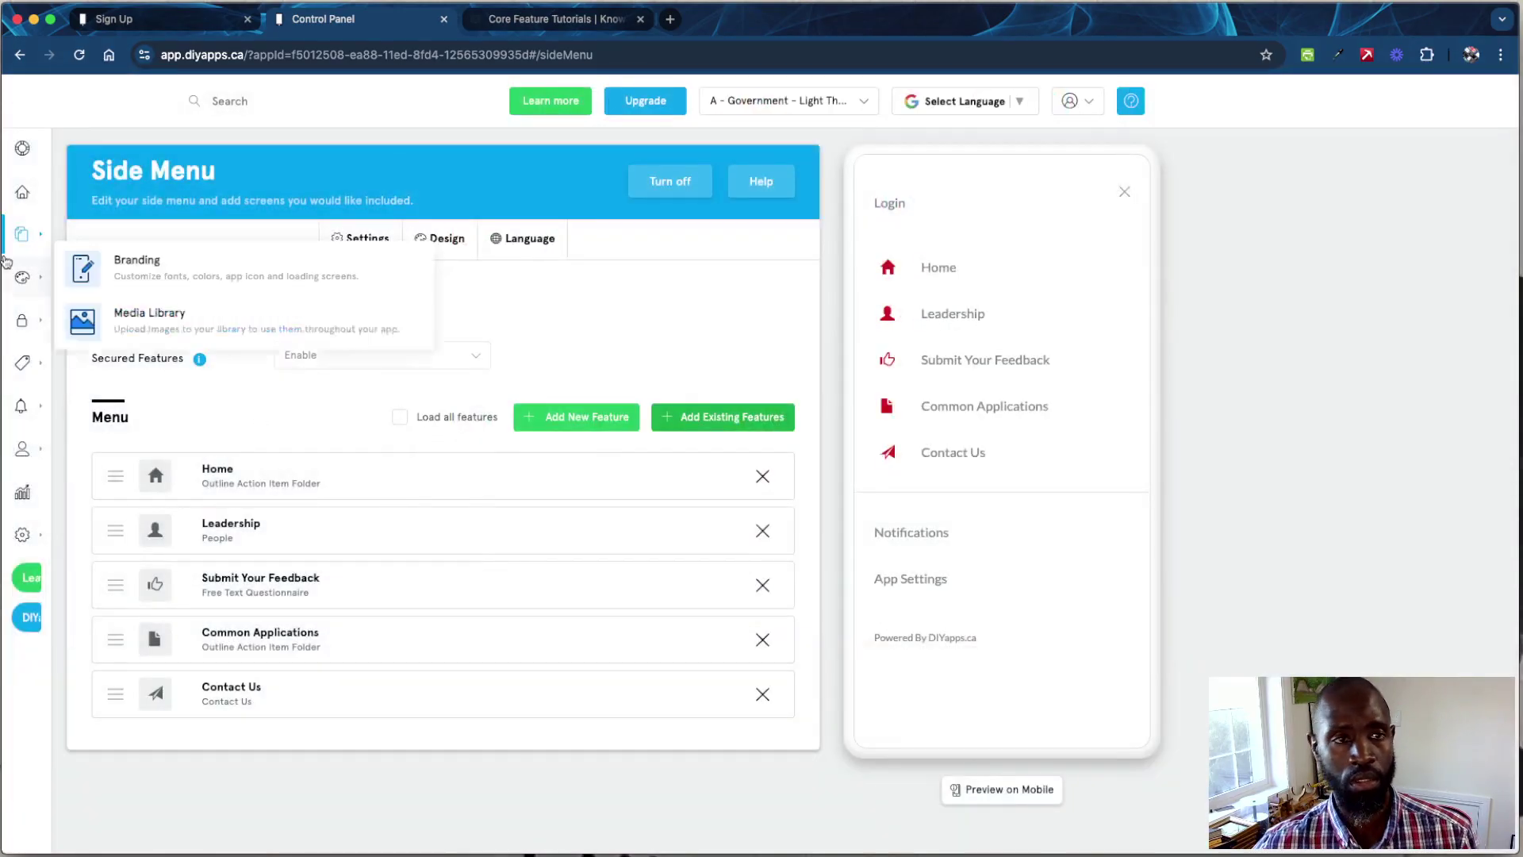
Turn on the app's Navbar as a fixed bottom navigation menu
mouse_move(23, 230)
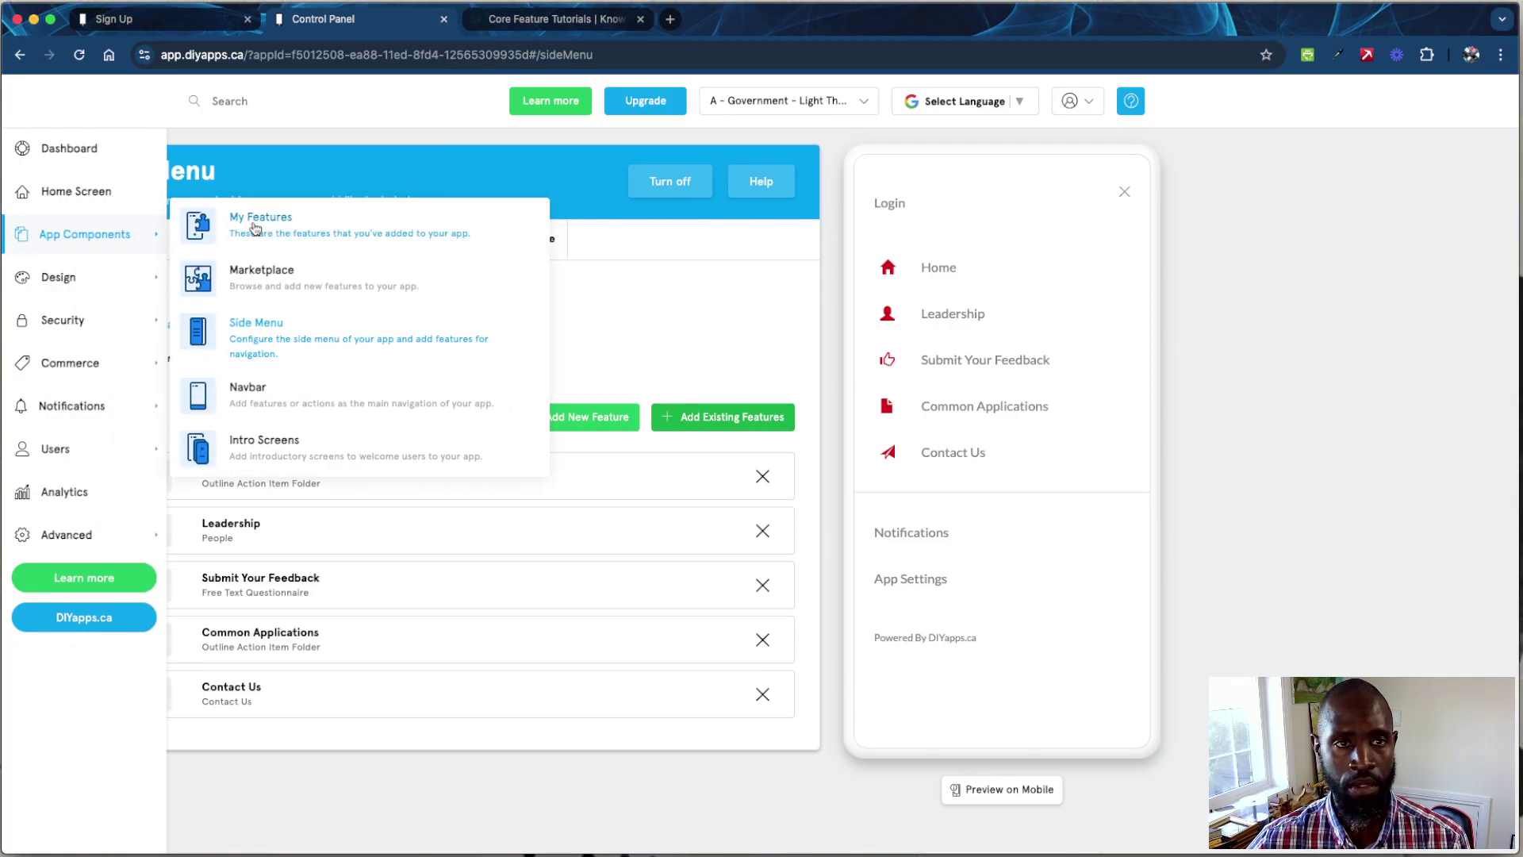
left_click(252, 390)
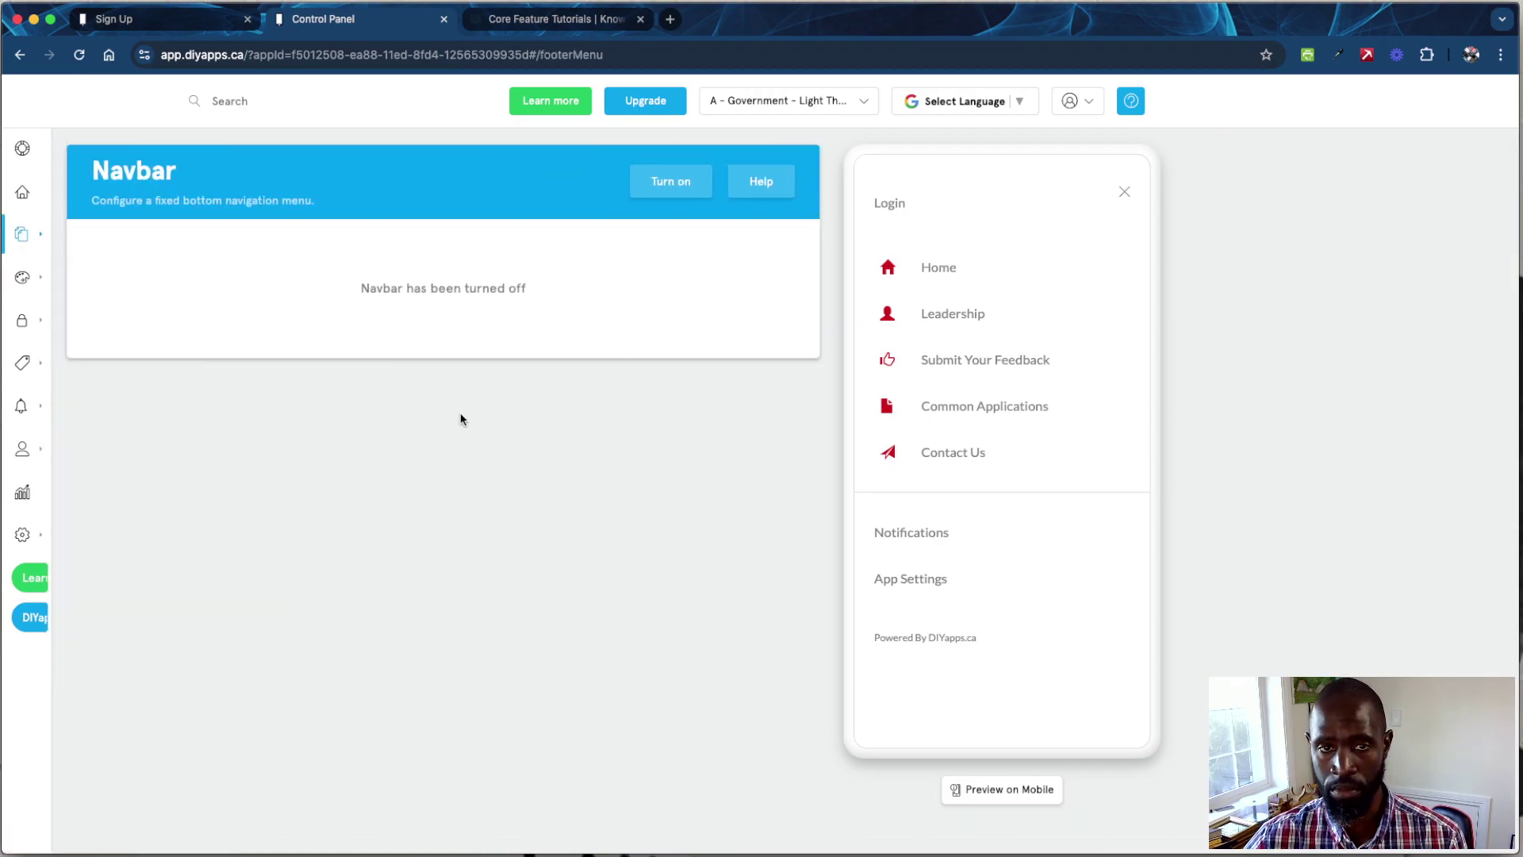
left_click(645, 185)
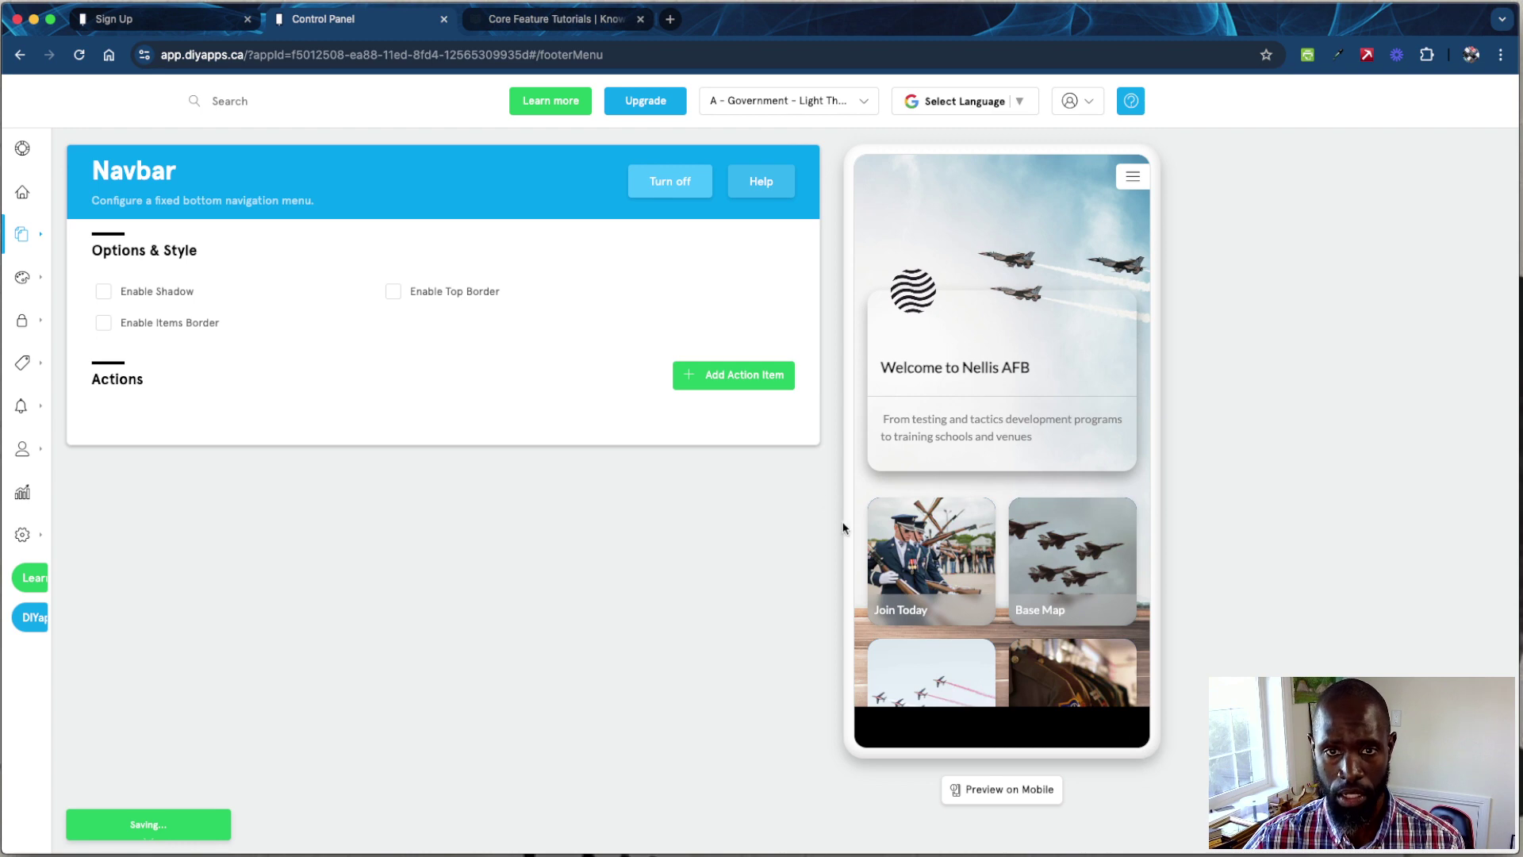
Add the Questions and Leadership features to the Navbar as action items
left_click(749, 389)
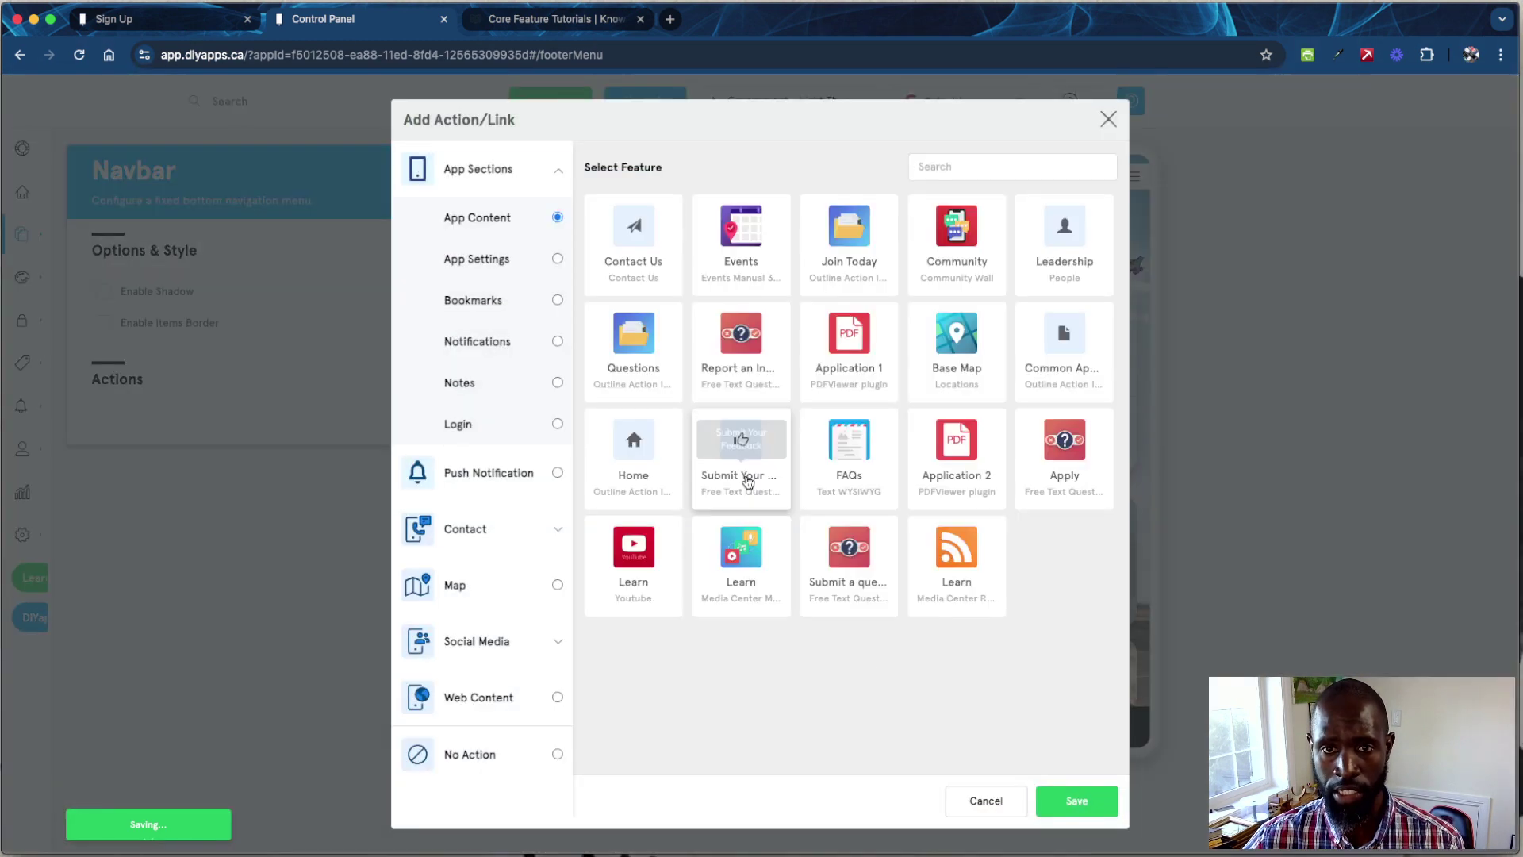
left_click(634, 375)
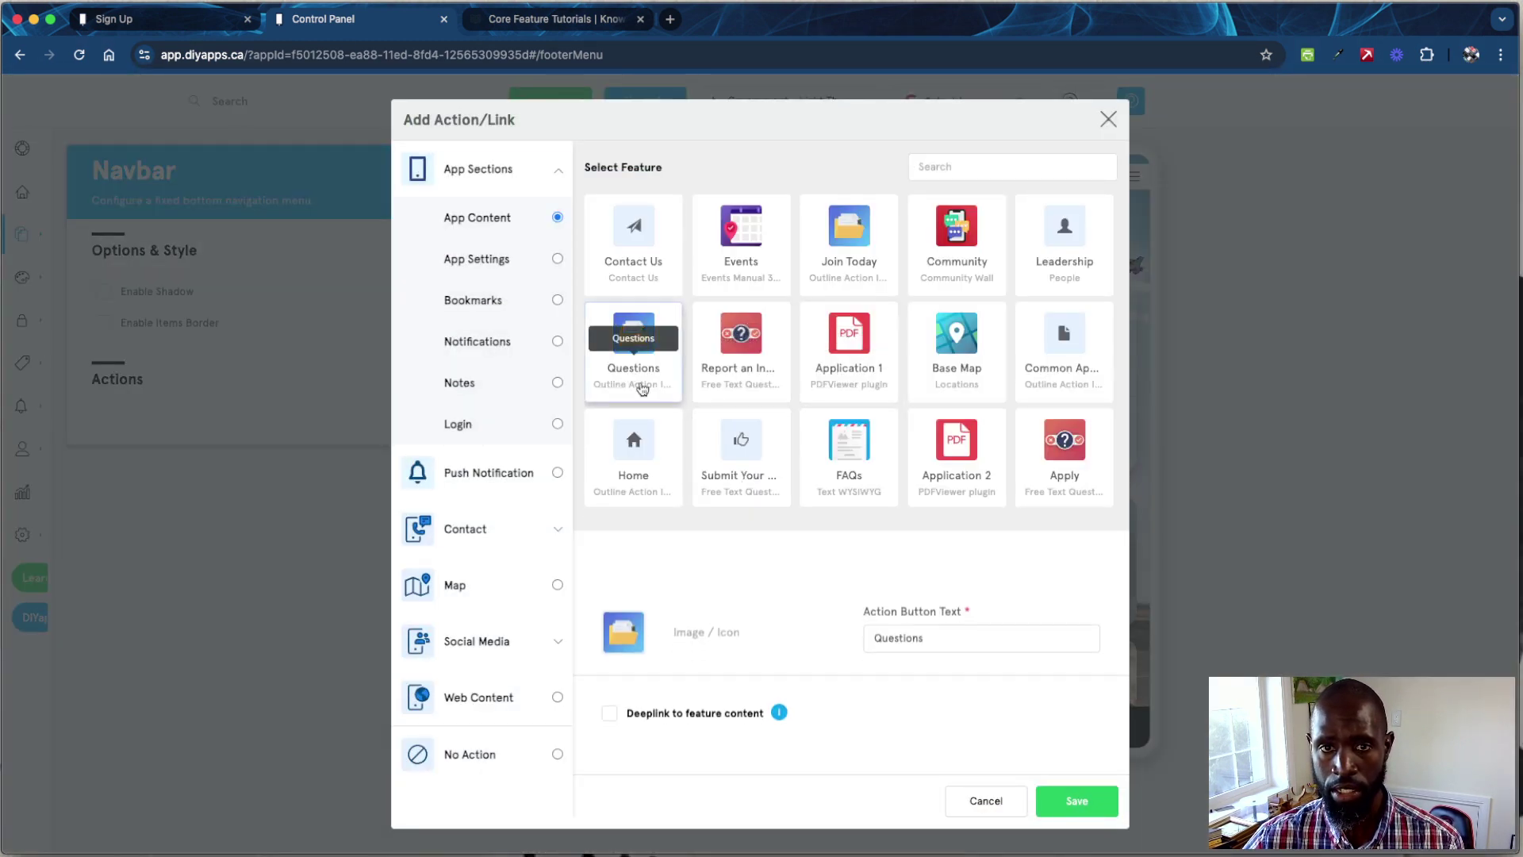
left_click(1075, 799)
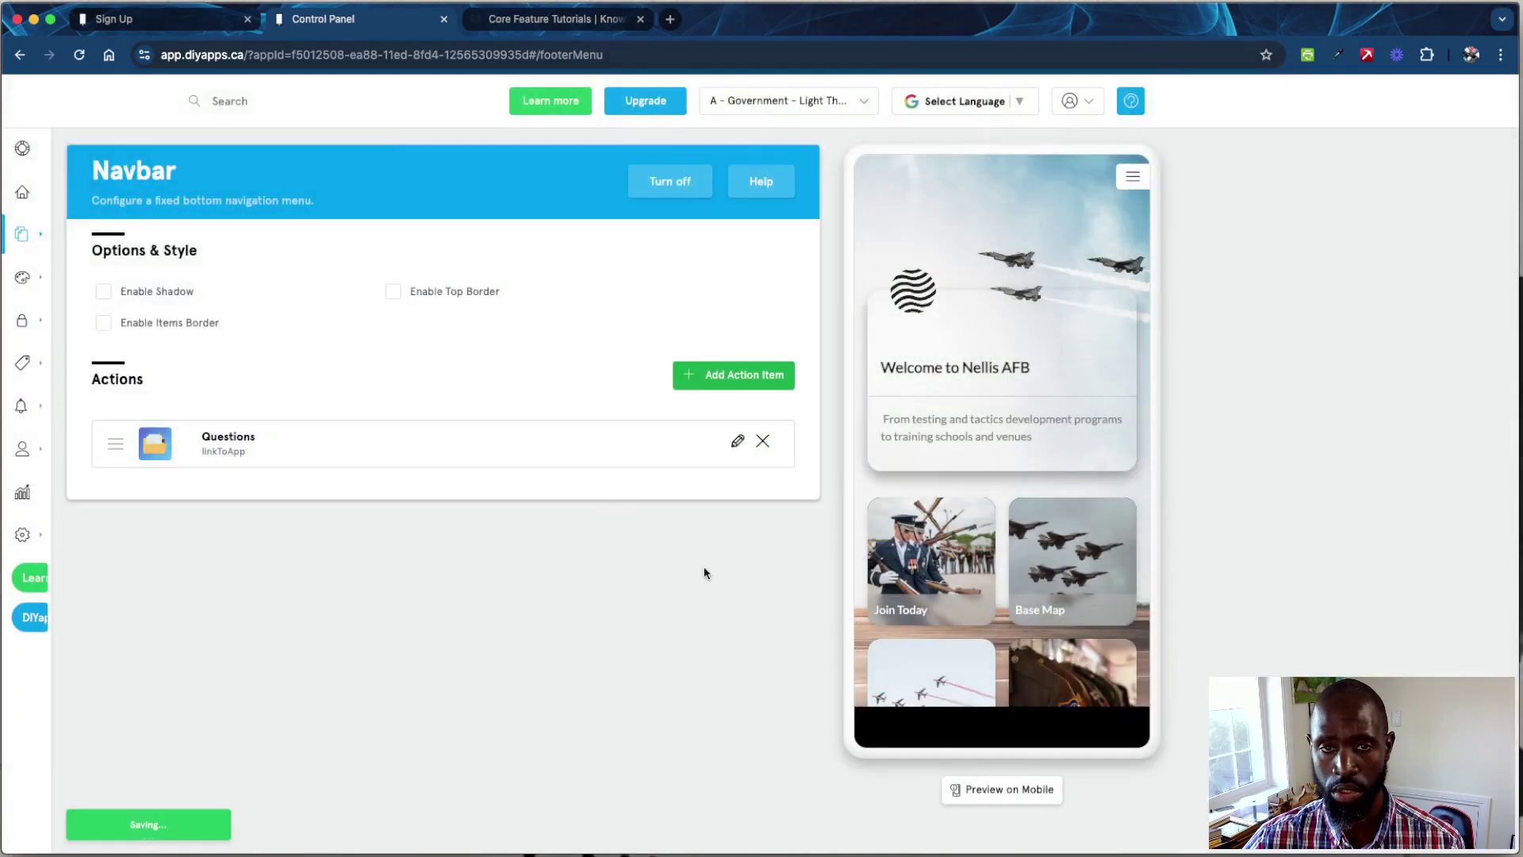
left_click(681, 374)
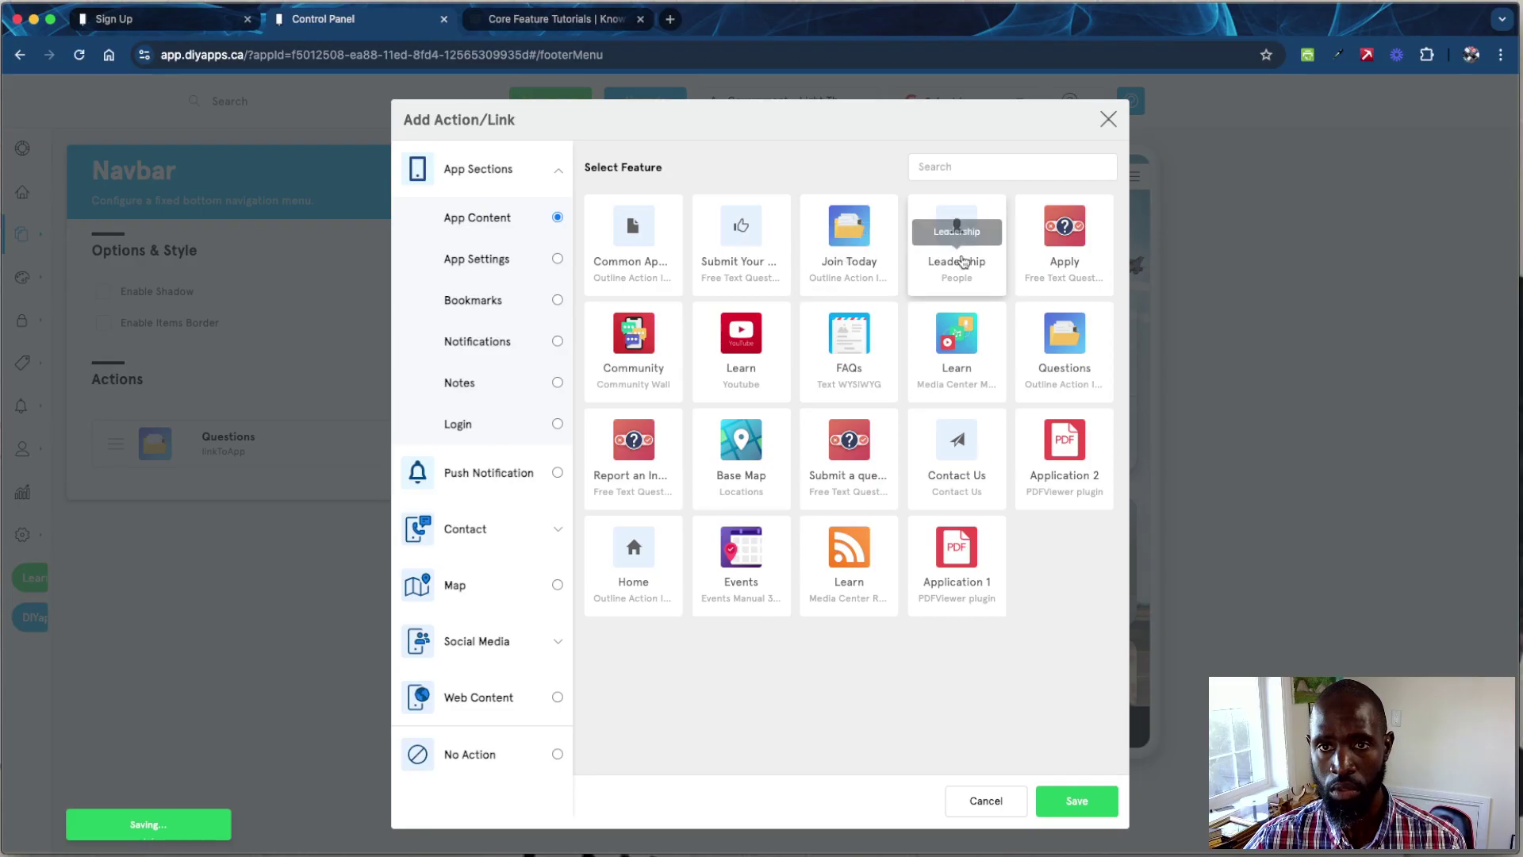
left_click(960, 252)
left_click(1076, 800)
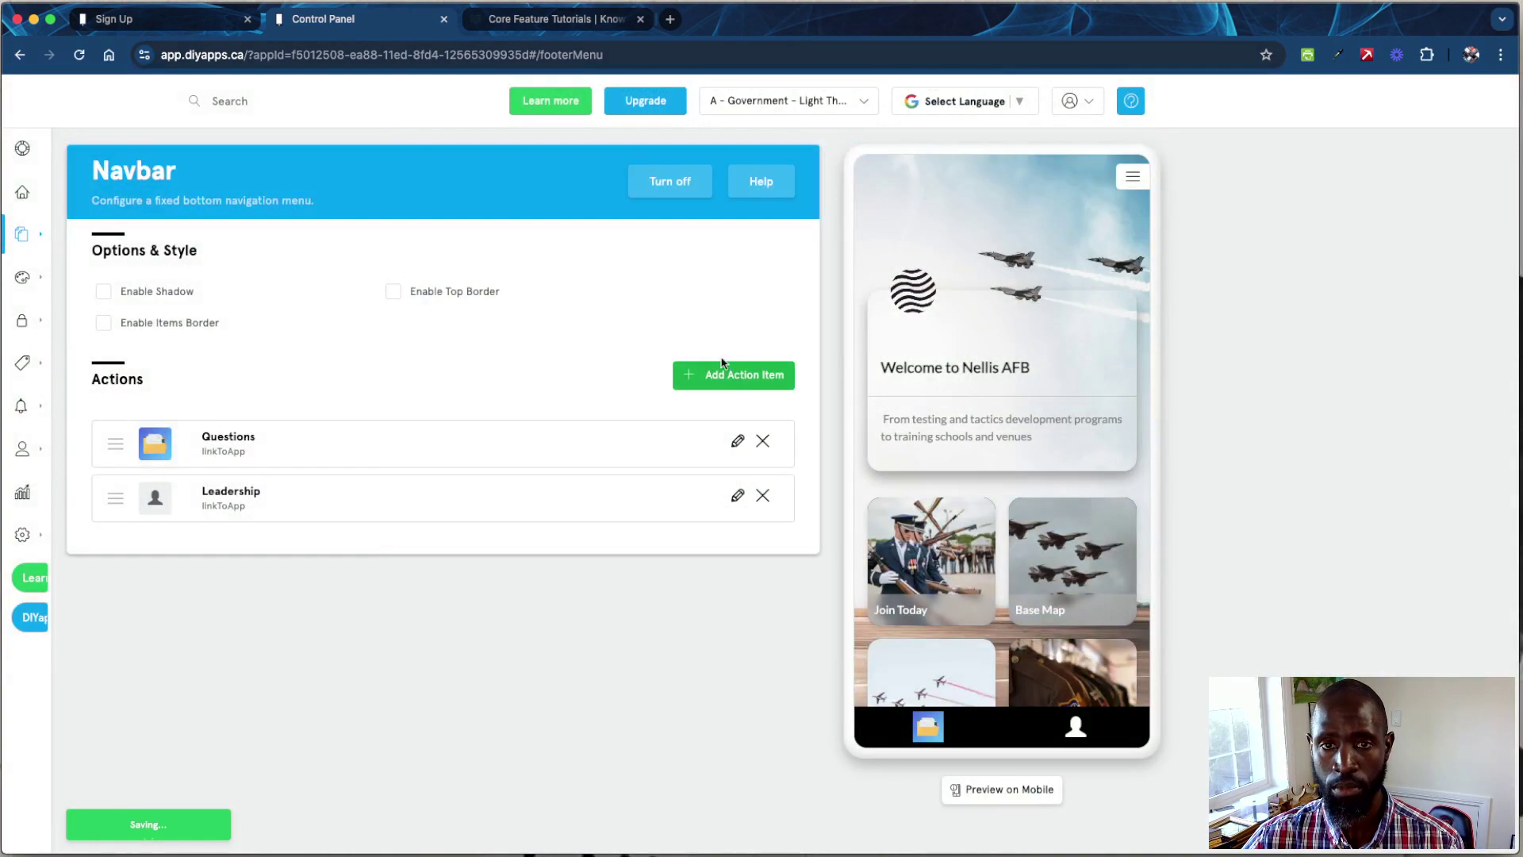
Add the Home feature to the Navbar and reorder the actions so Home sits between Questions and Leadership
left_click(719, 374)
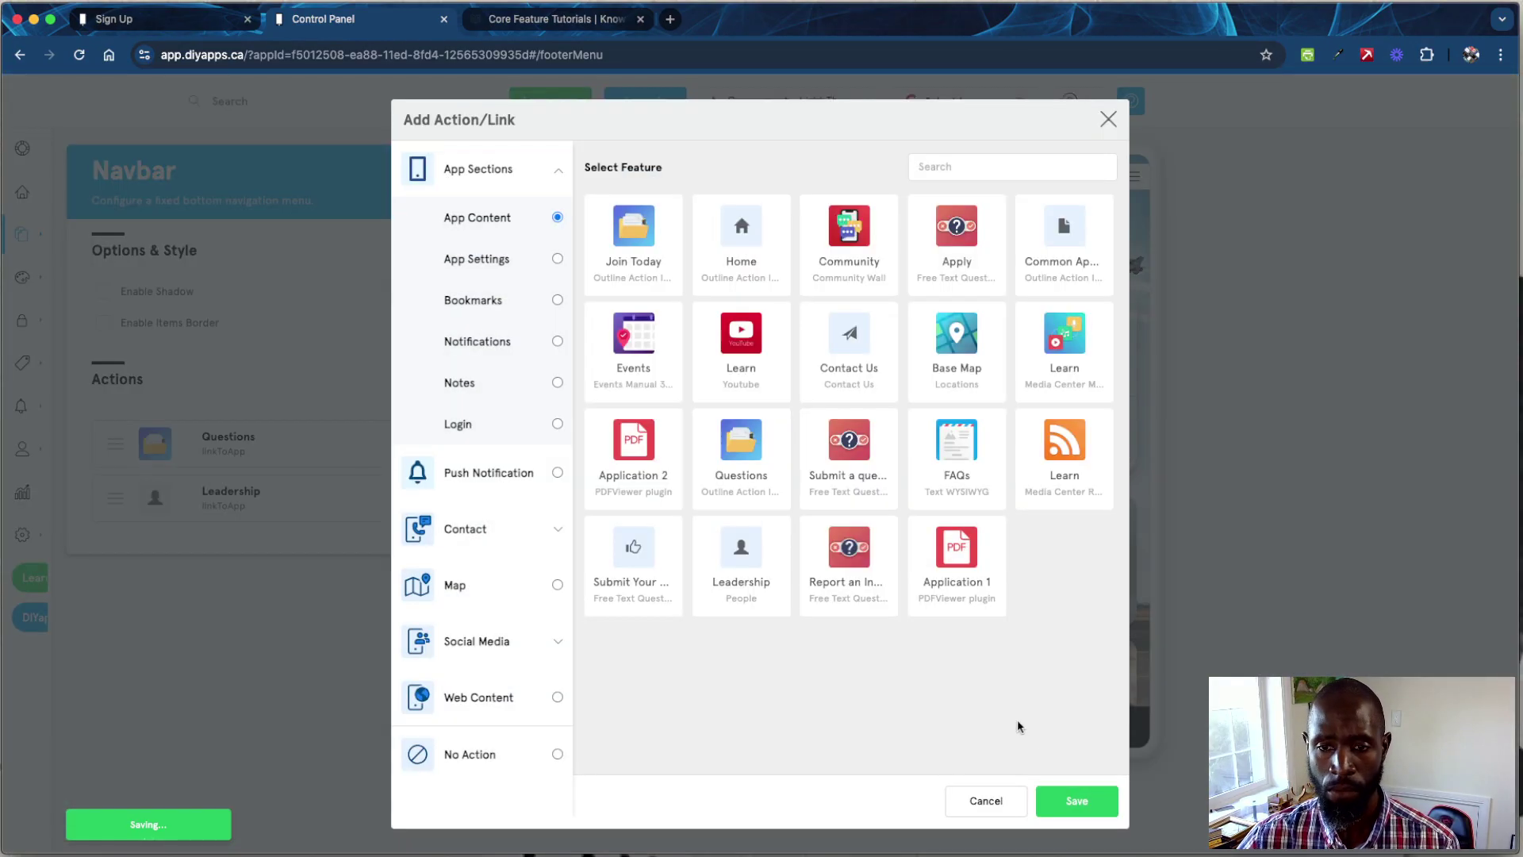
left_click(766, 284)
left_click(1075, 801)
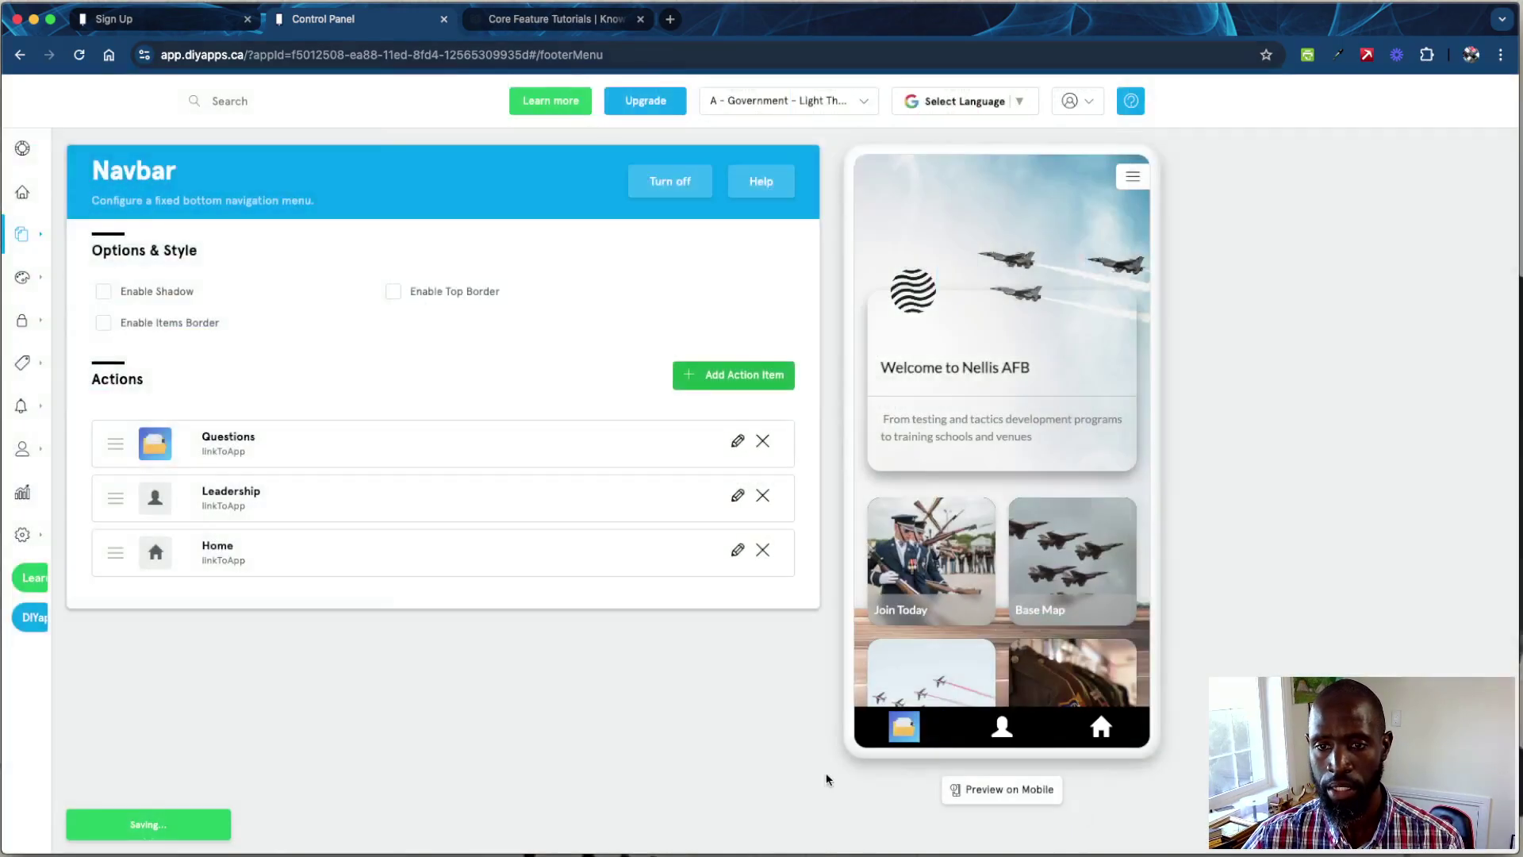
left_click_drag(124, 553, 126, 498)
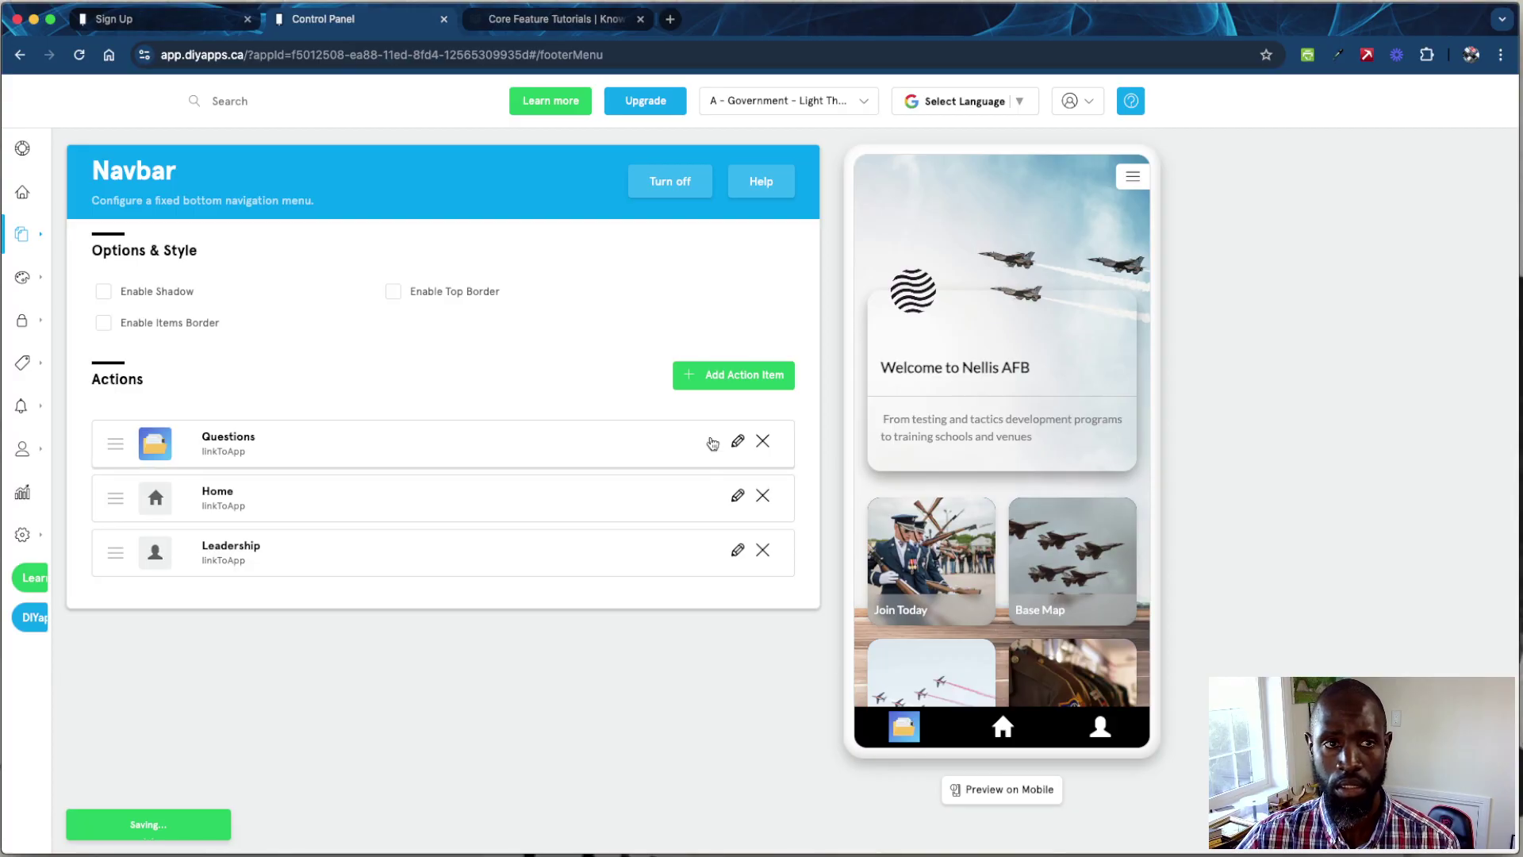
Turn off the Navbar and open the Intro Screens component
left_click(670, 181)
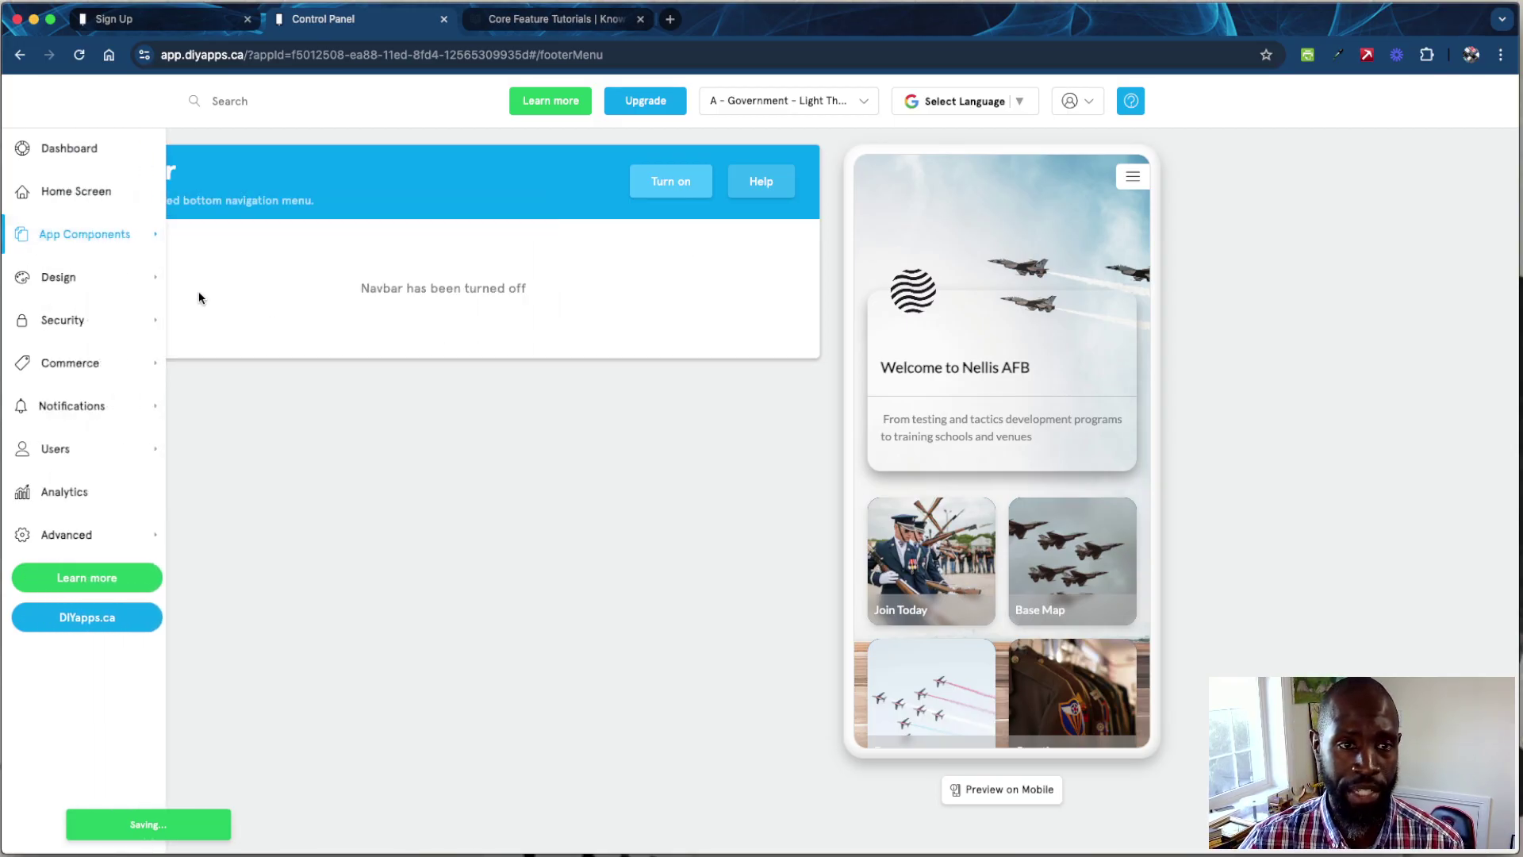
mouse_move(40, 234)
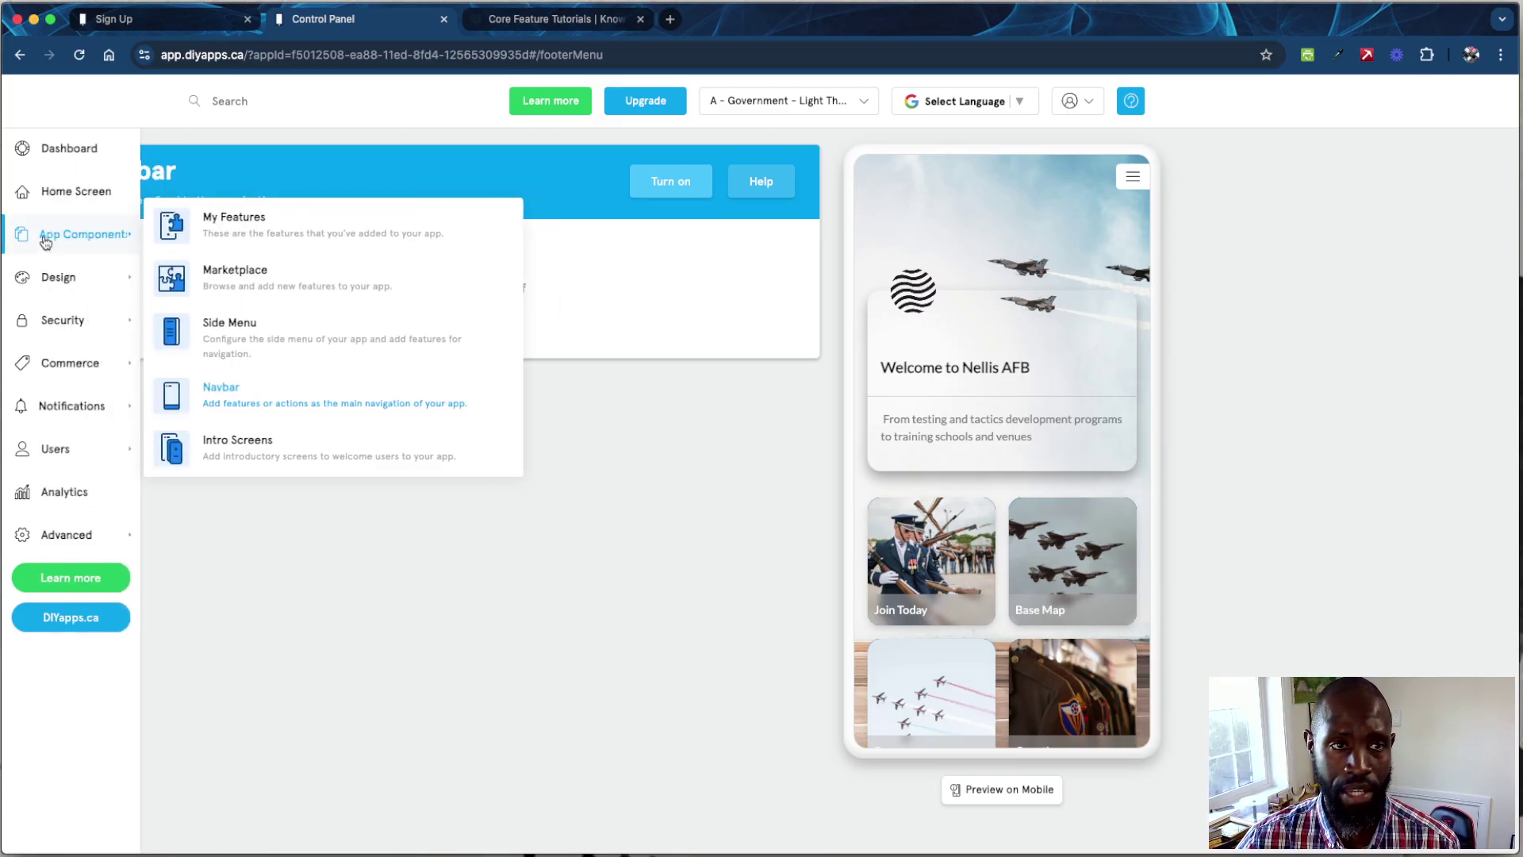
left_click(261, 447)
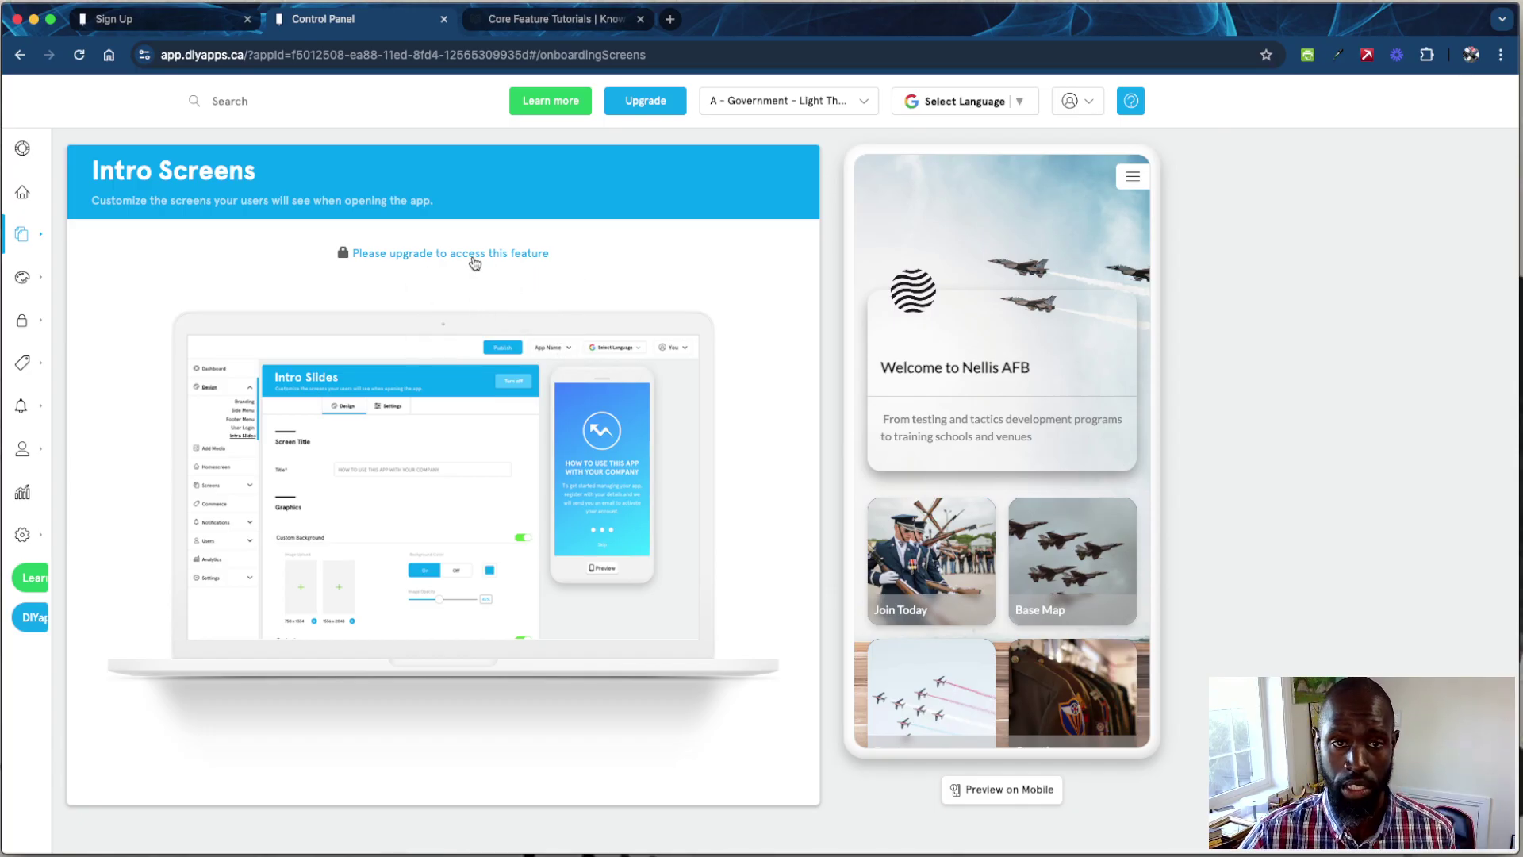
Open the app's Branding settings and look over the app icon, icon name, loading screen, font, color and preset theme options
mouse_move(51, 241)
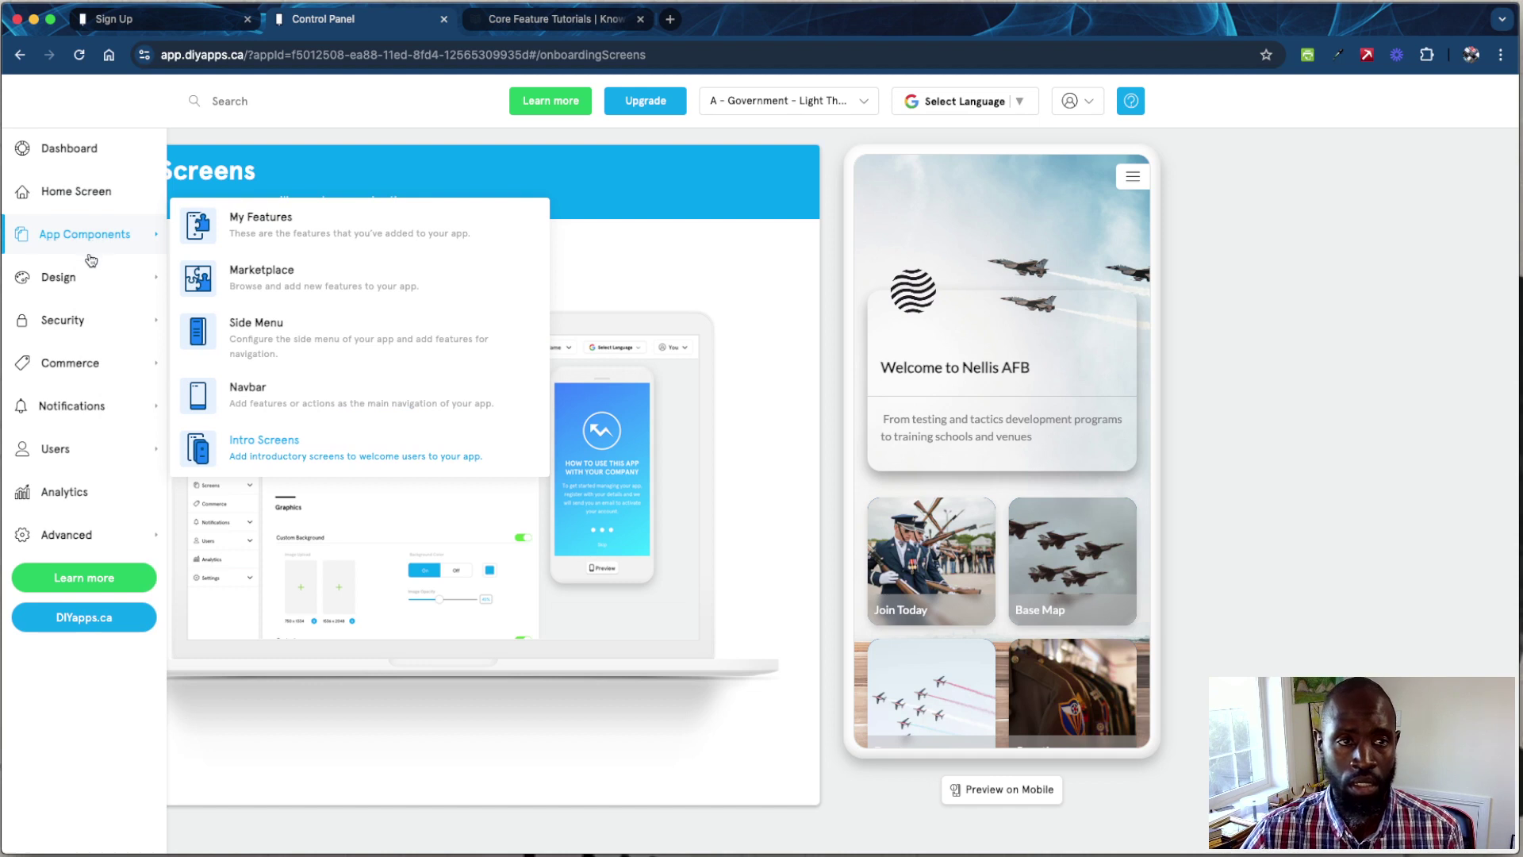
mouse_move(88, 273)
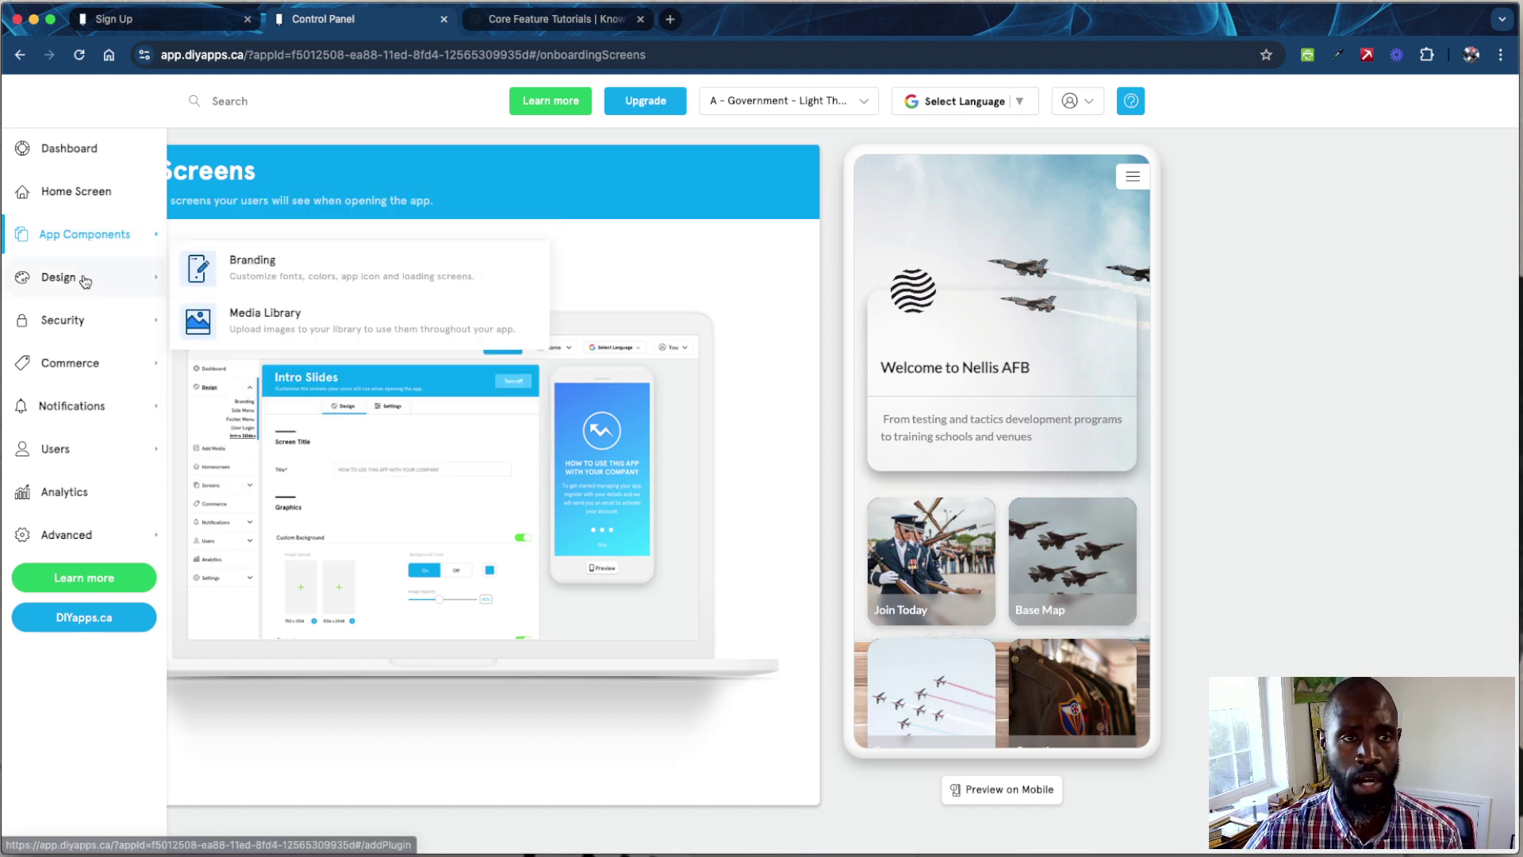
left_click(261, 276)
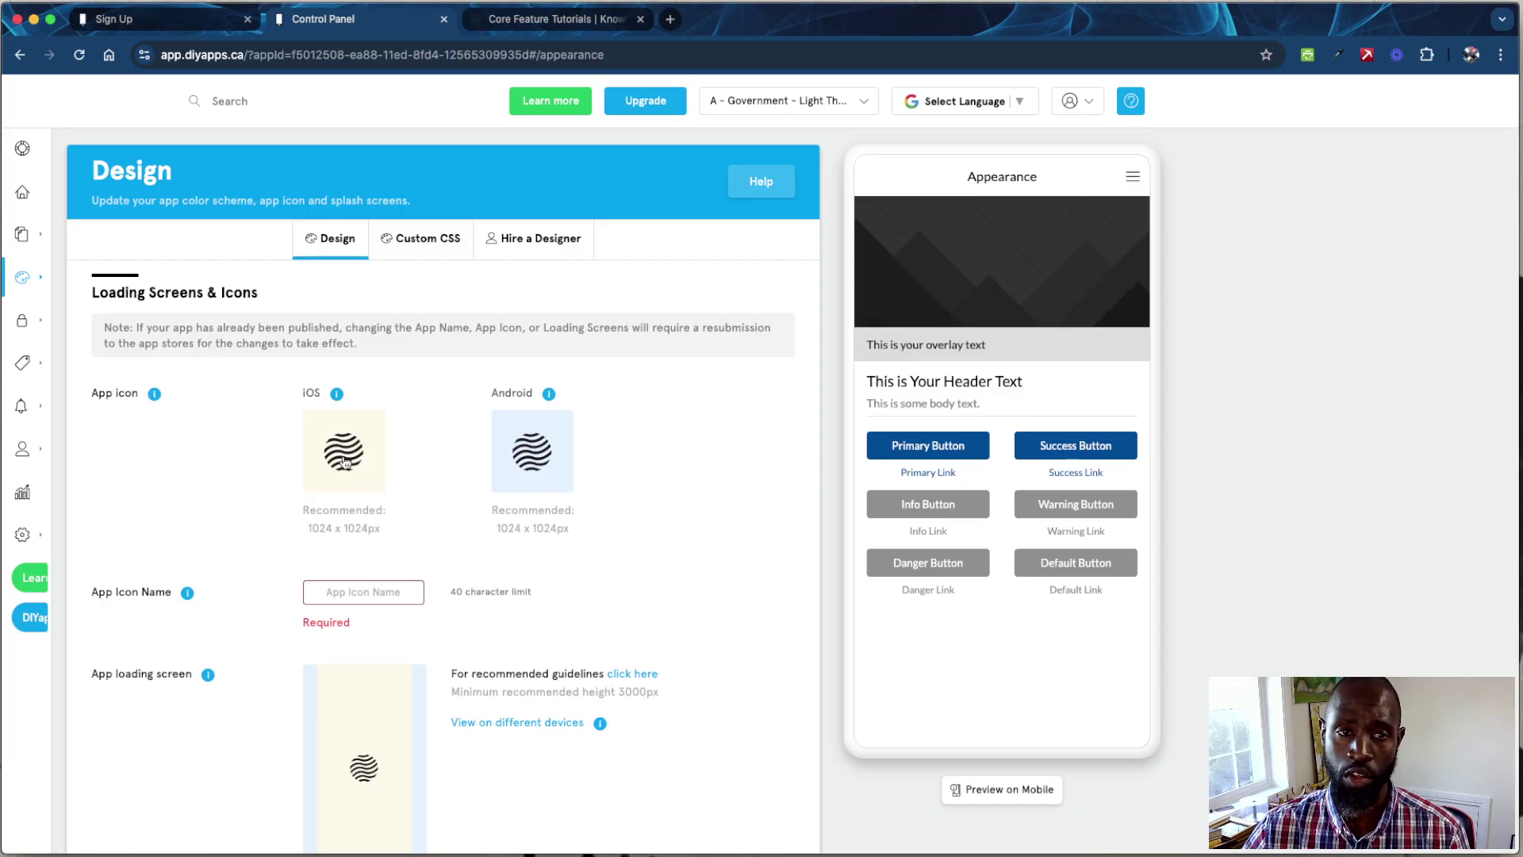
left_click(363, 593)
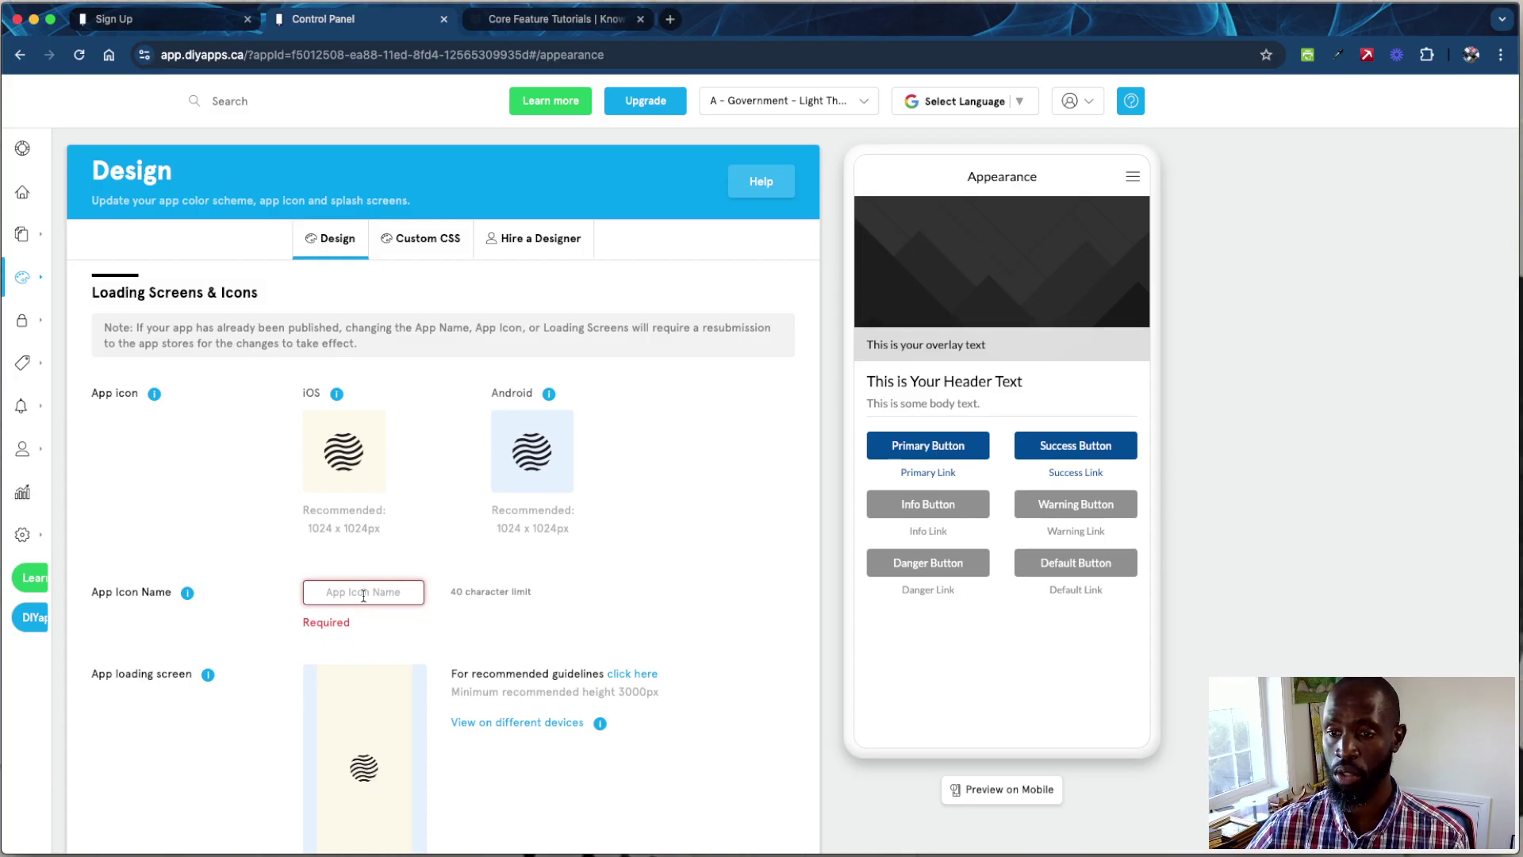
scroll(363, 593, "down", 2)
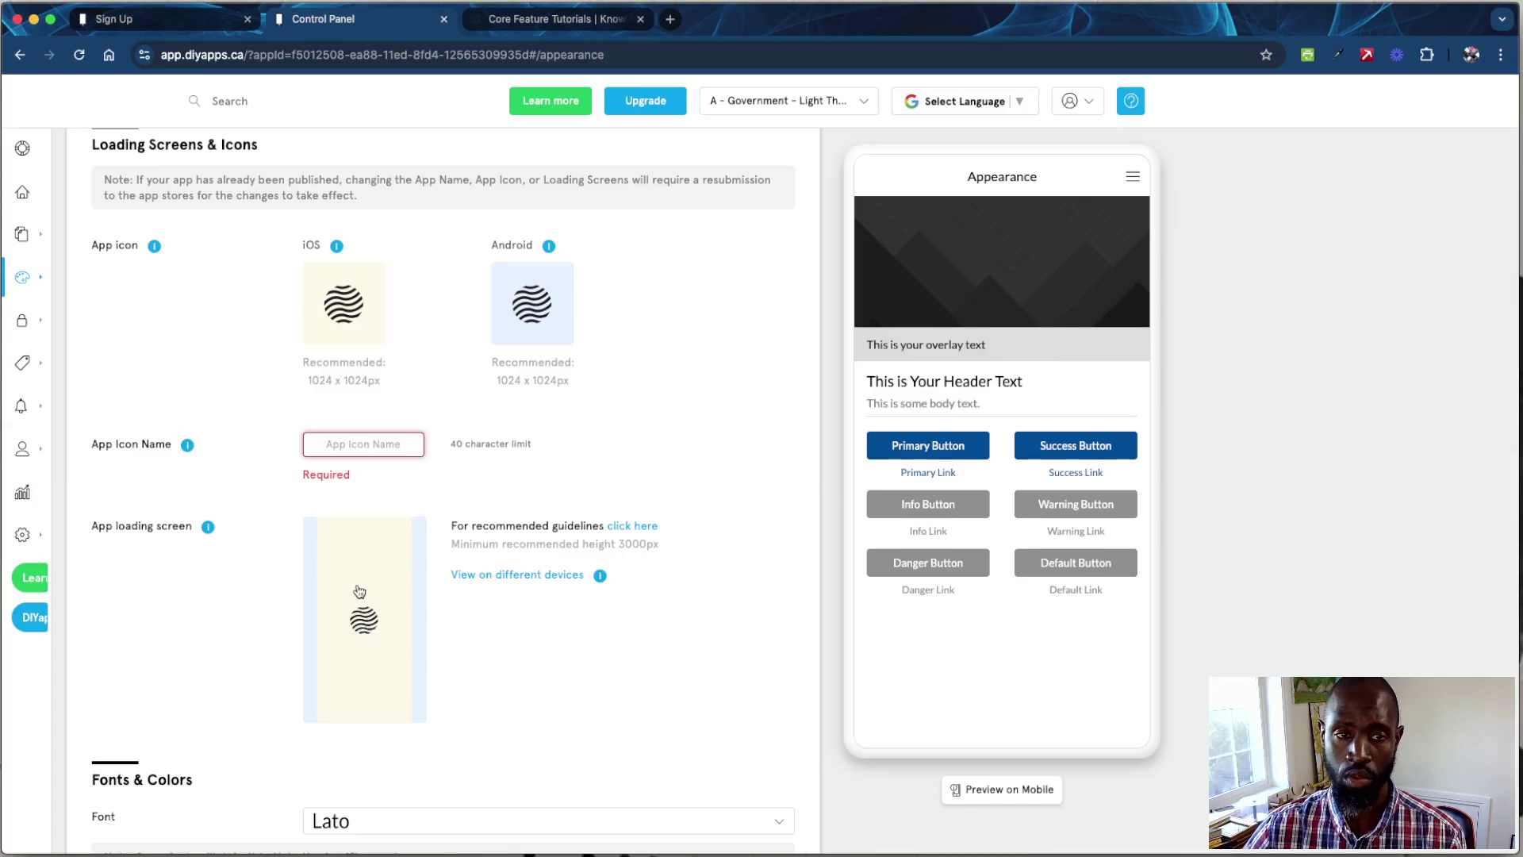
scroll(357, 589, "down", 4)
scroll(356, 588, "down", 2)
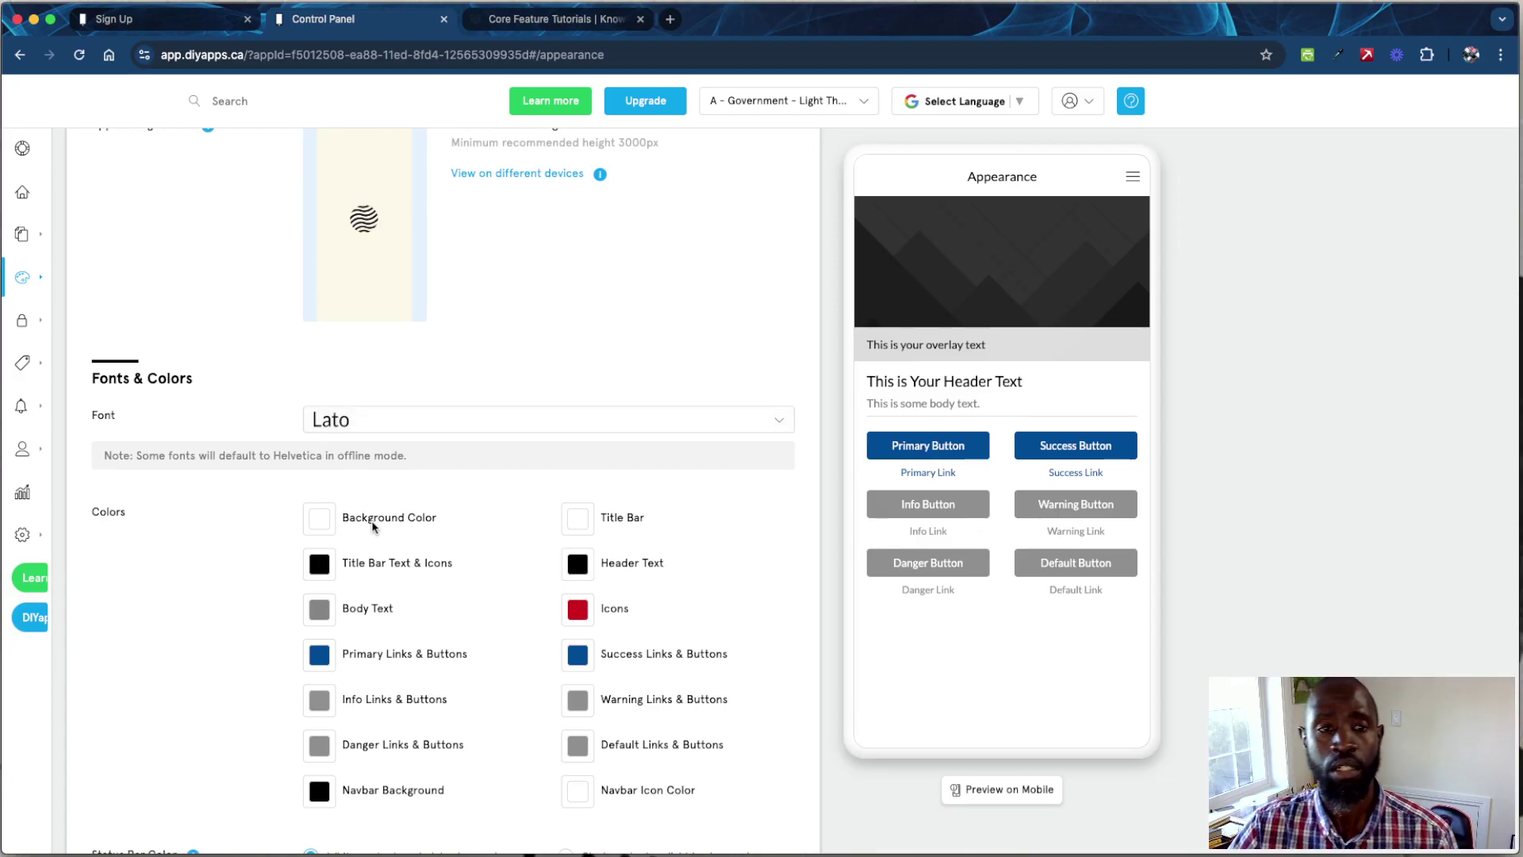
scroll(326, 615, "down", 1)
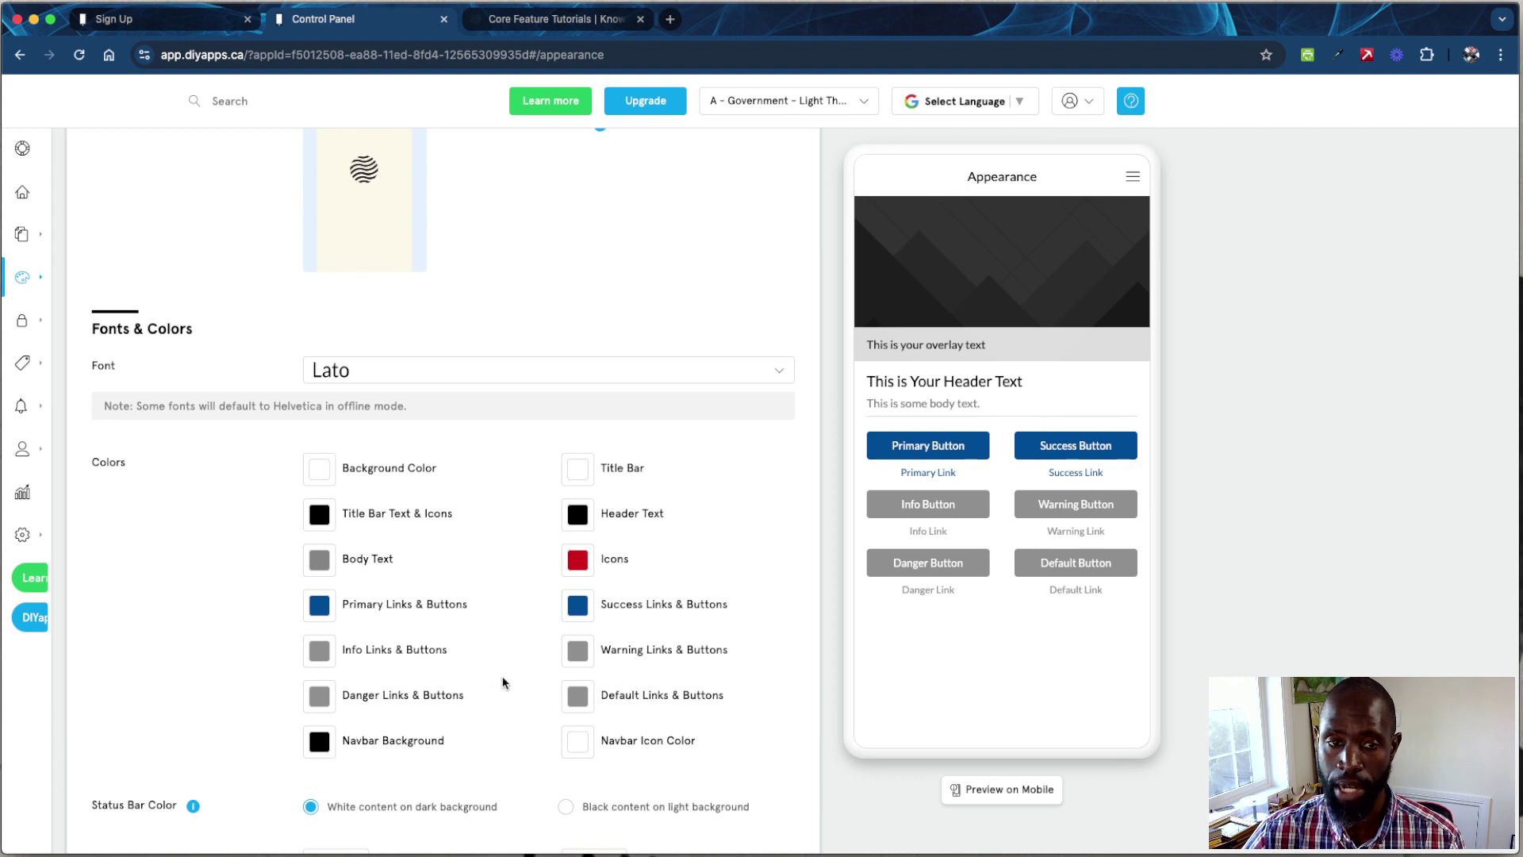
scroll(488, 666, "down", 3)
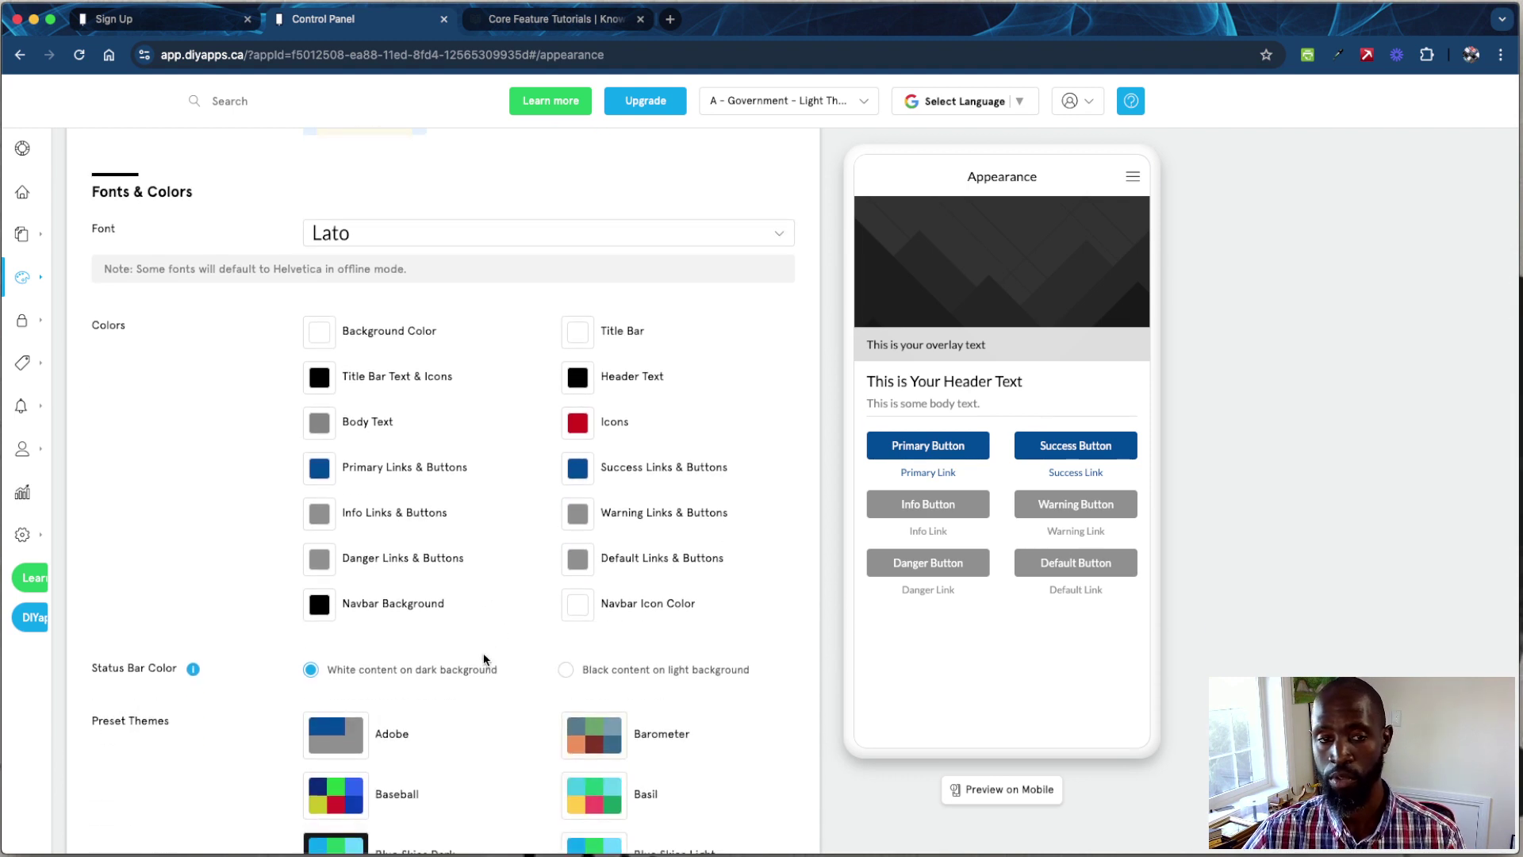
Check the Design and Security options and open the Login Screen configuration
mouse_move(31, 301)
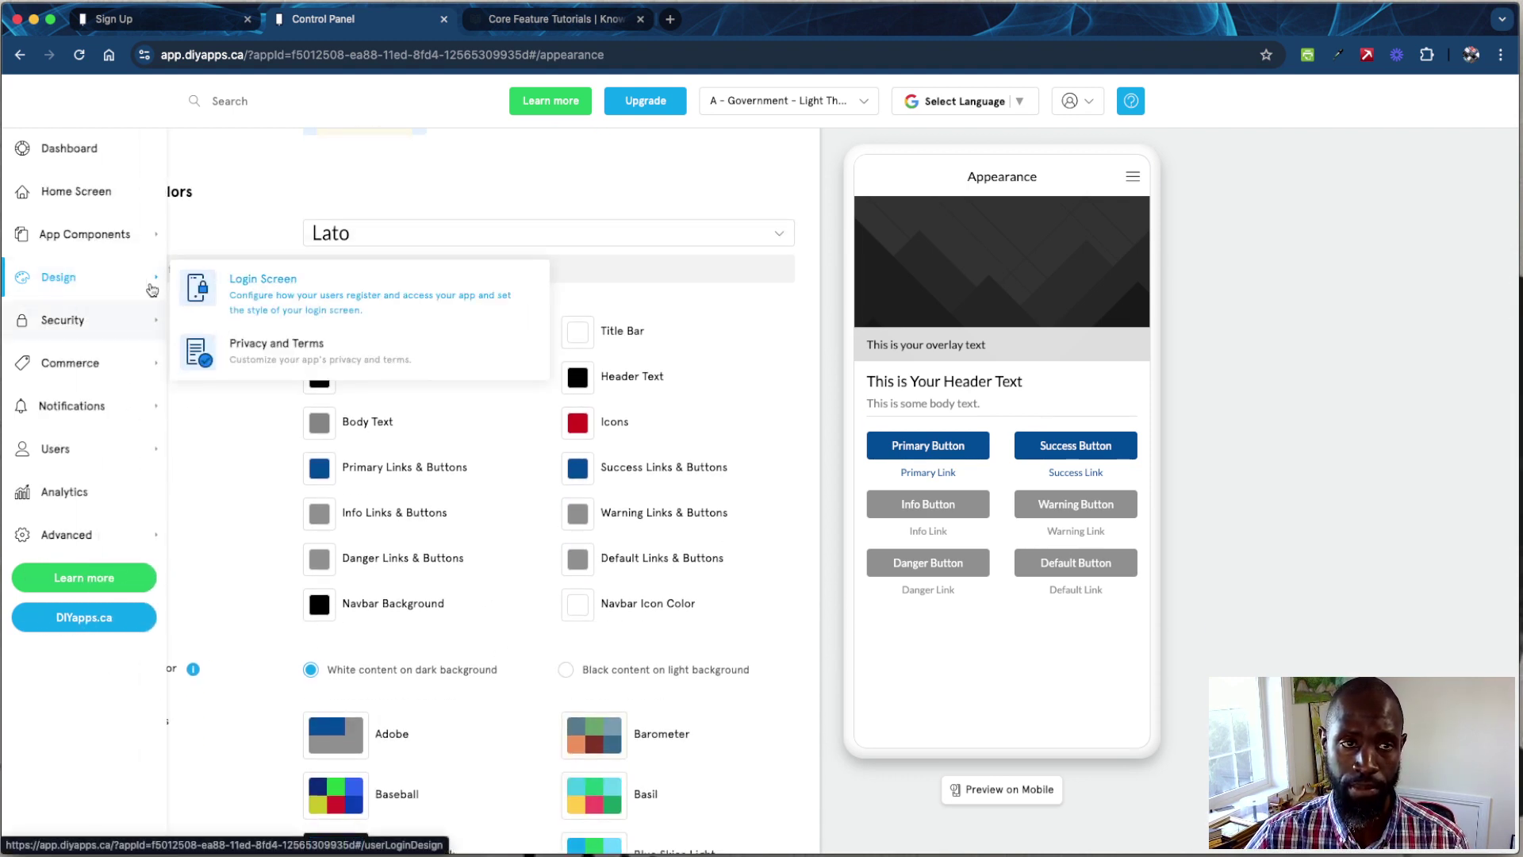
mouse_move(58, 277)
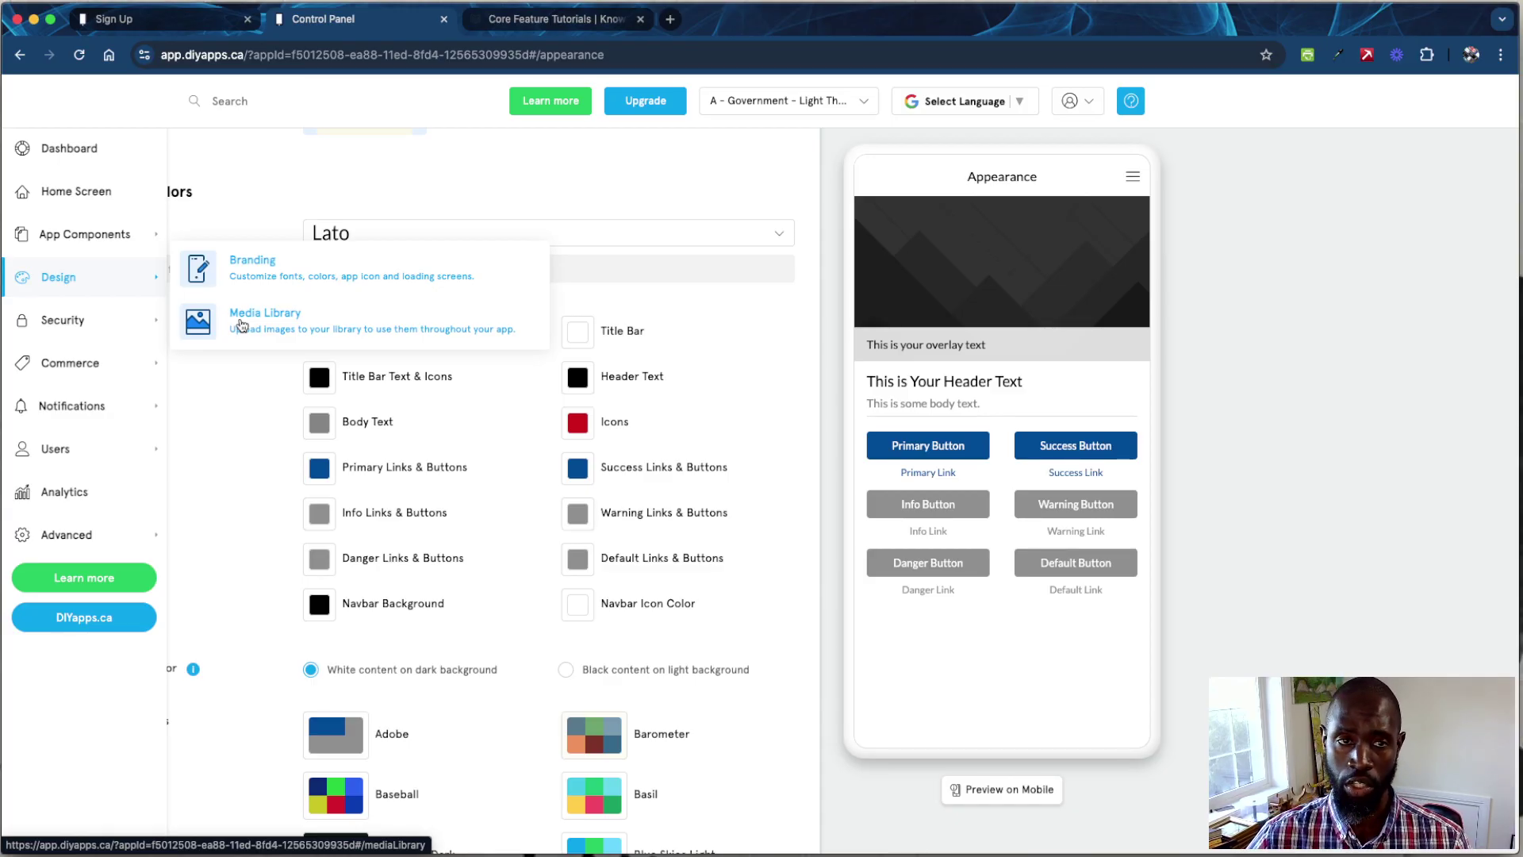
mouse_move(127, 323)
left_click(218, 299)
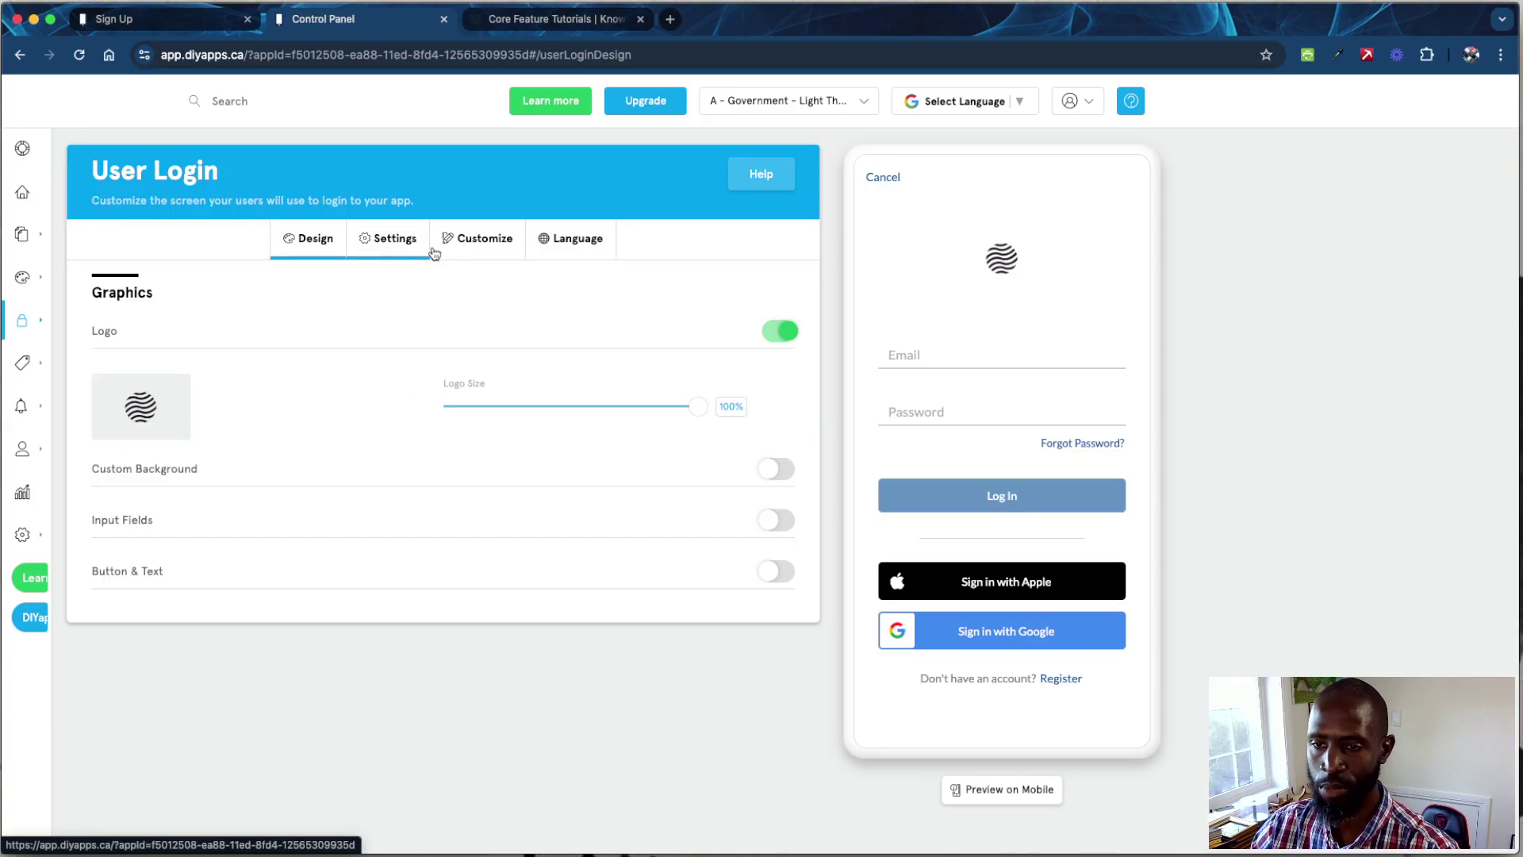
Try enabling the Facebook and X sign-in integrations in the User Login settings, and turn both off again
left_click(385, 248)
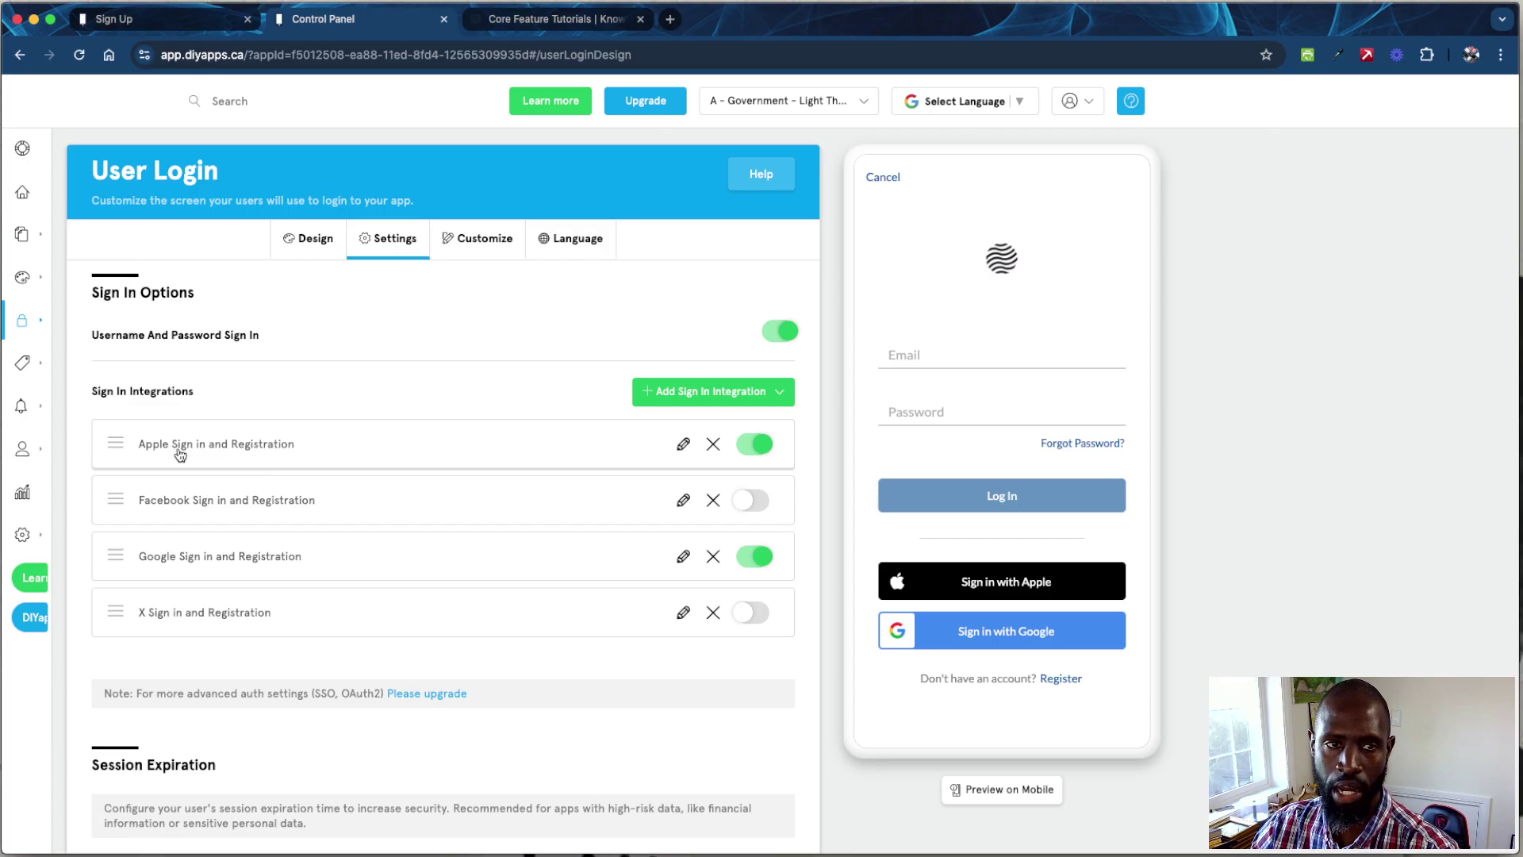
left_click(749, 504)
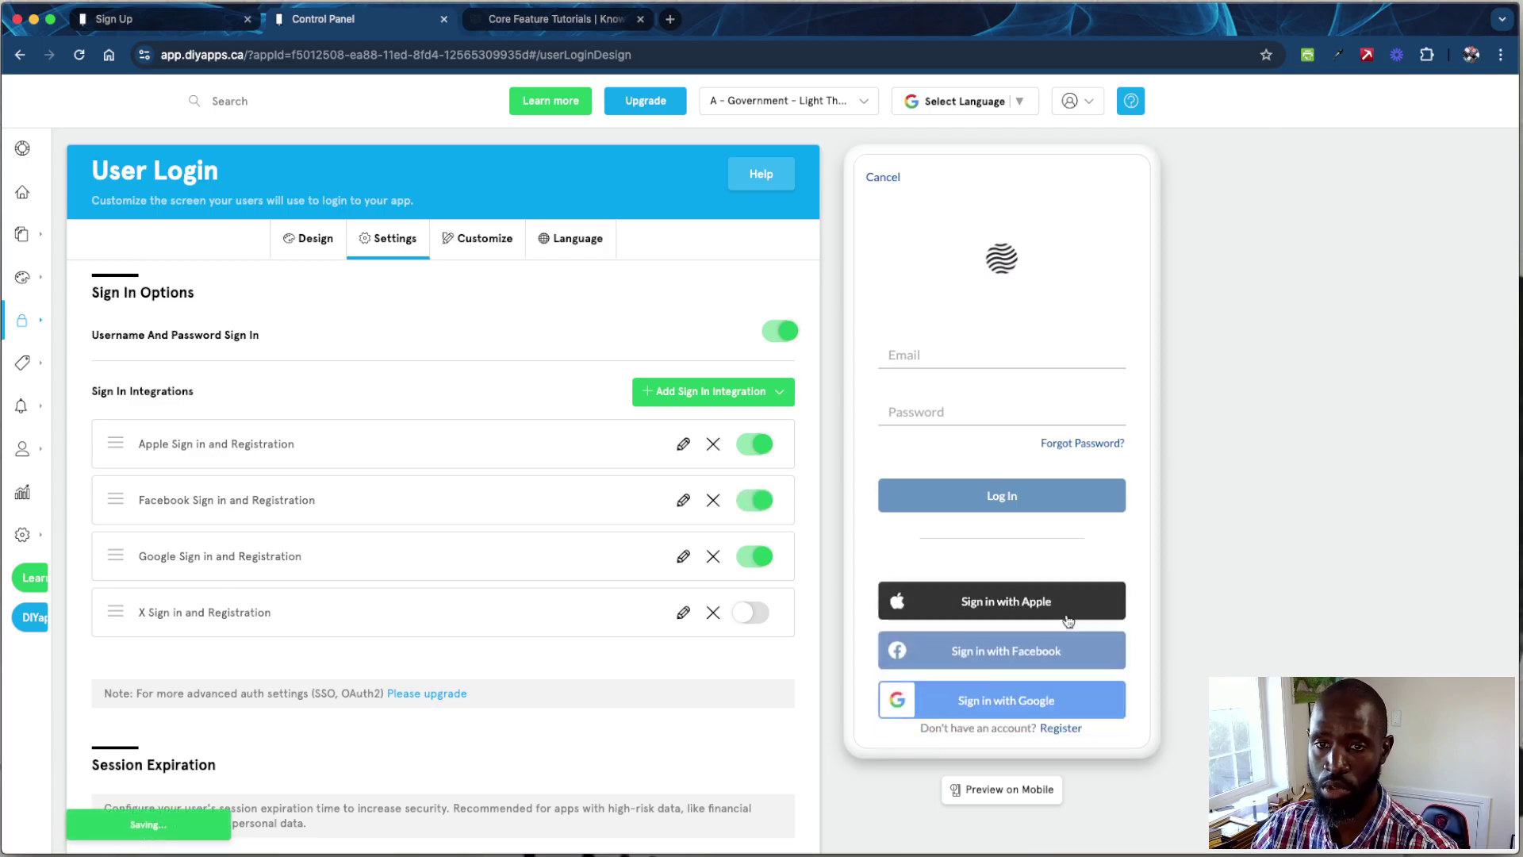
left_click(760, 615)
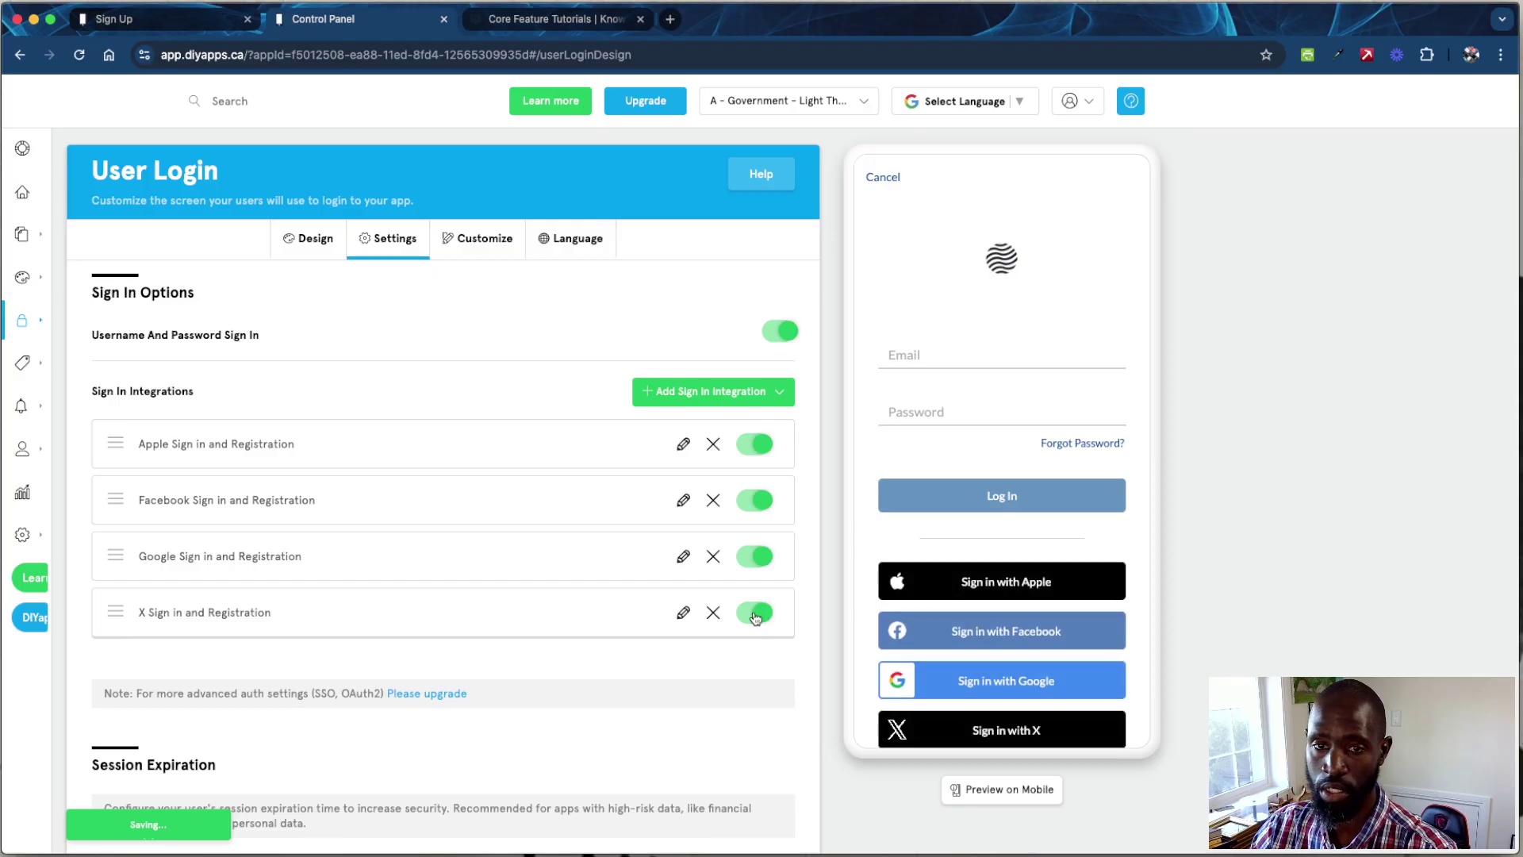
left_click(760, 616)
left_click(754, 500)
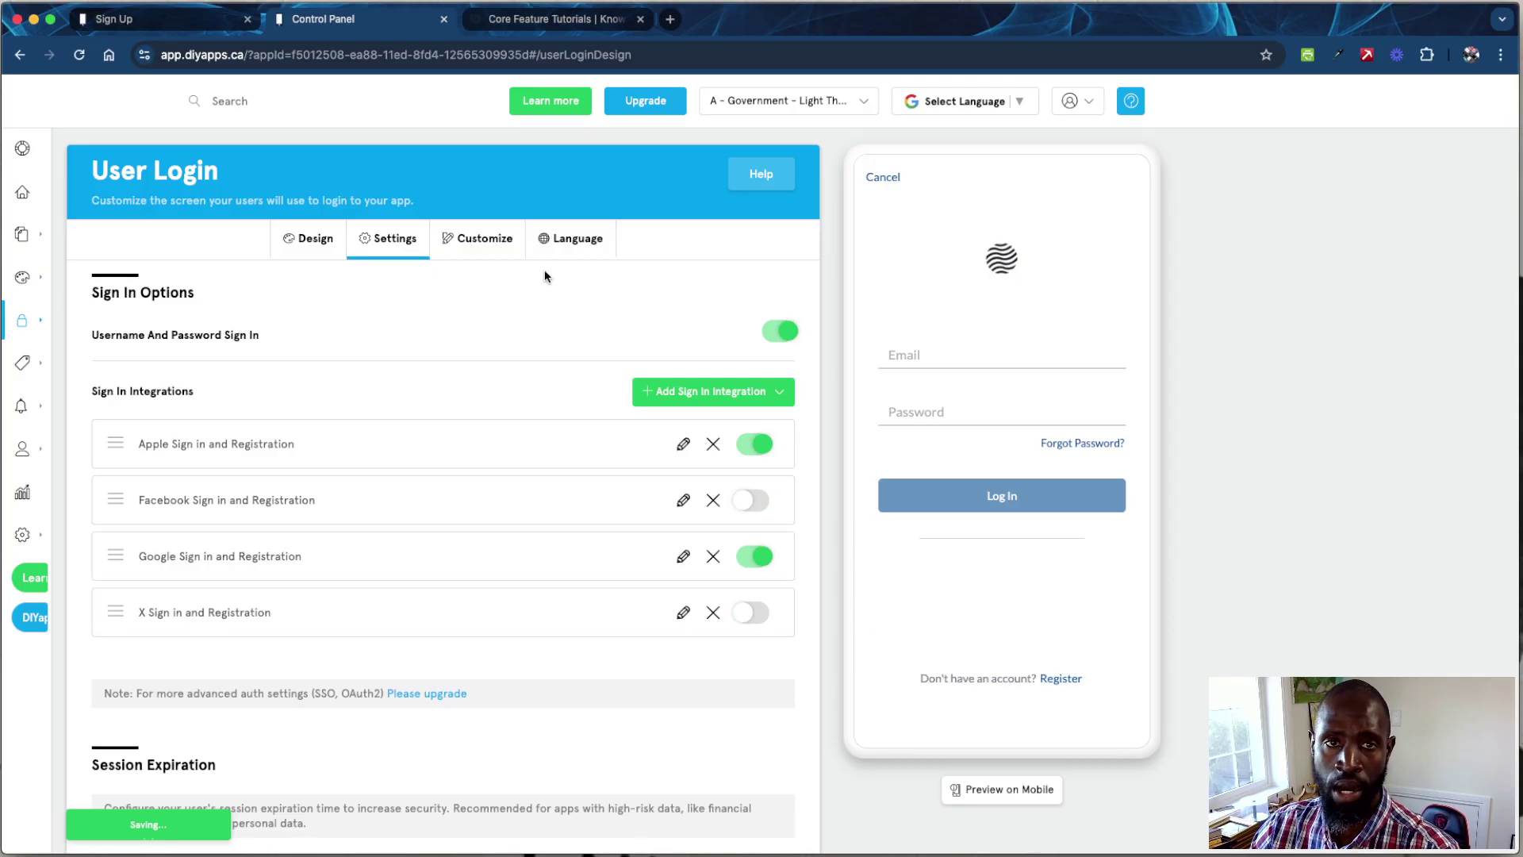
View the custom registration option and the sign-in button text settings of the User Login screen
left_click(495, 249)
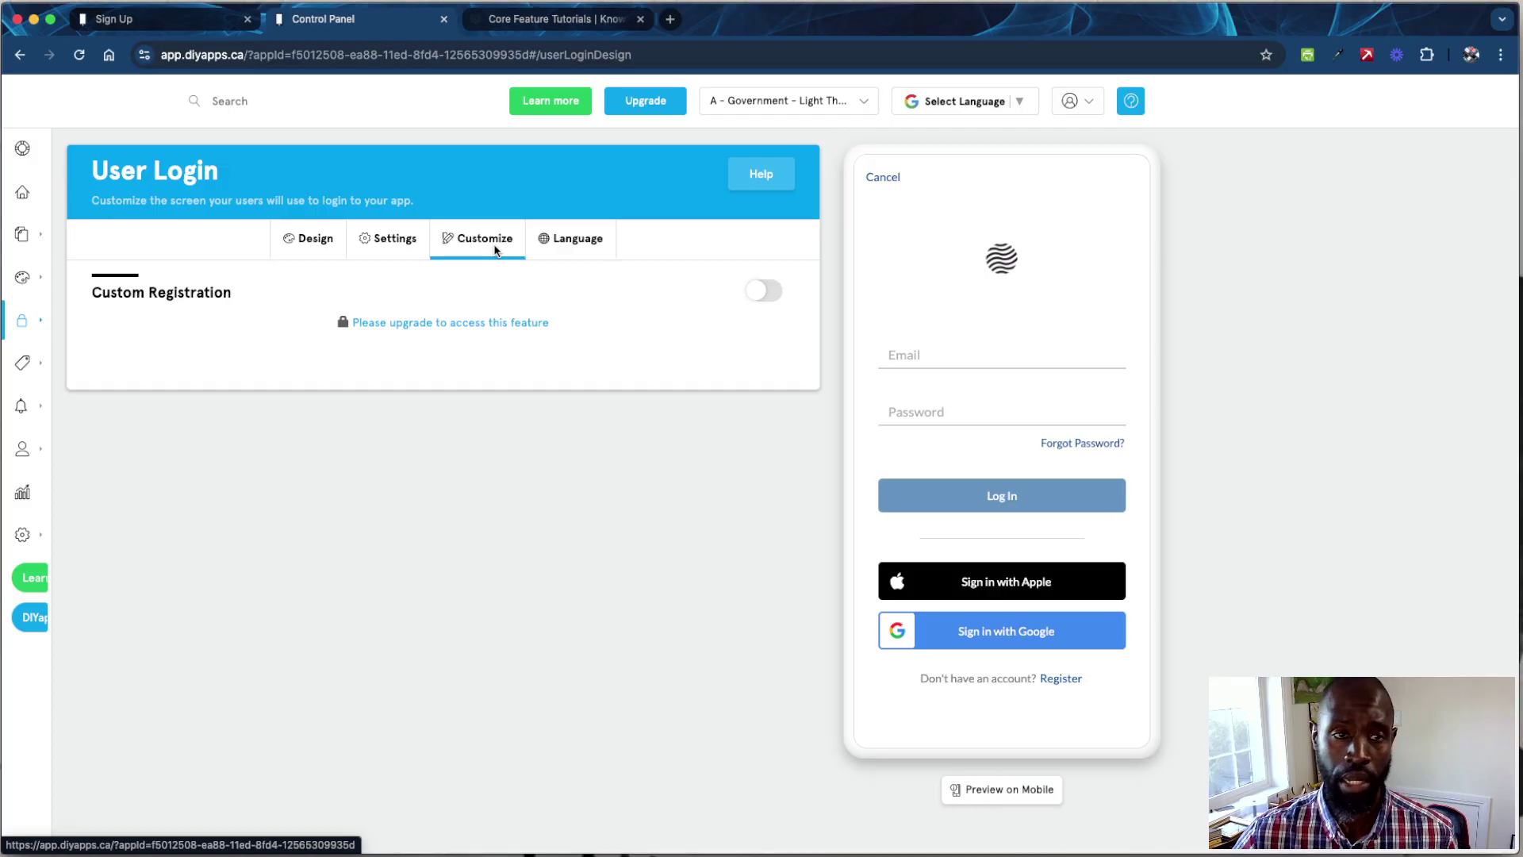
left_click(545, 251)
left_click(465, 390)
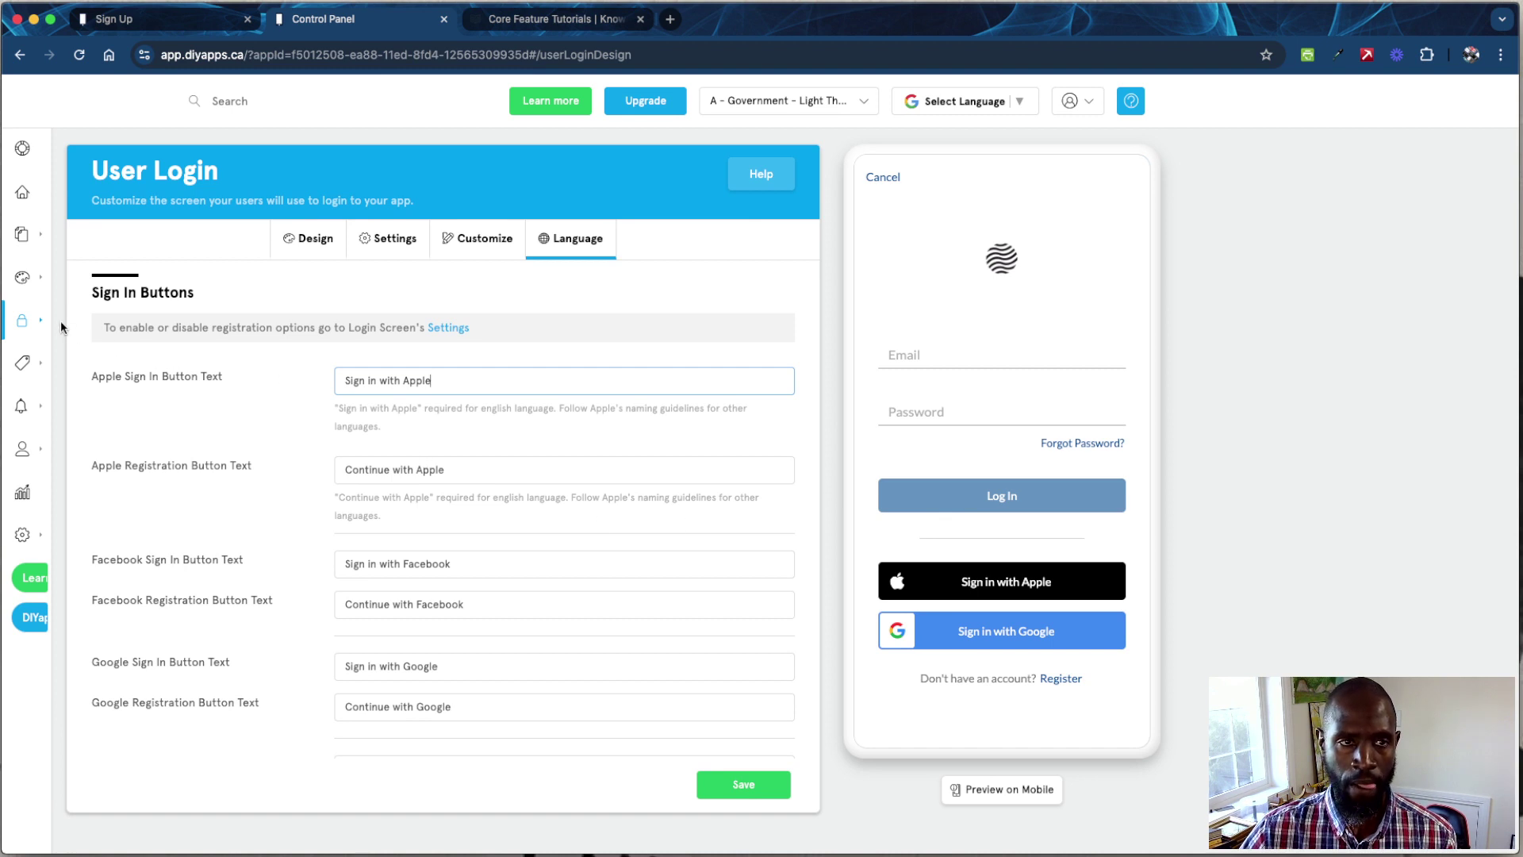
Look through the Security and Commerce options and open the New Notification page
mouse_move(60, 322)
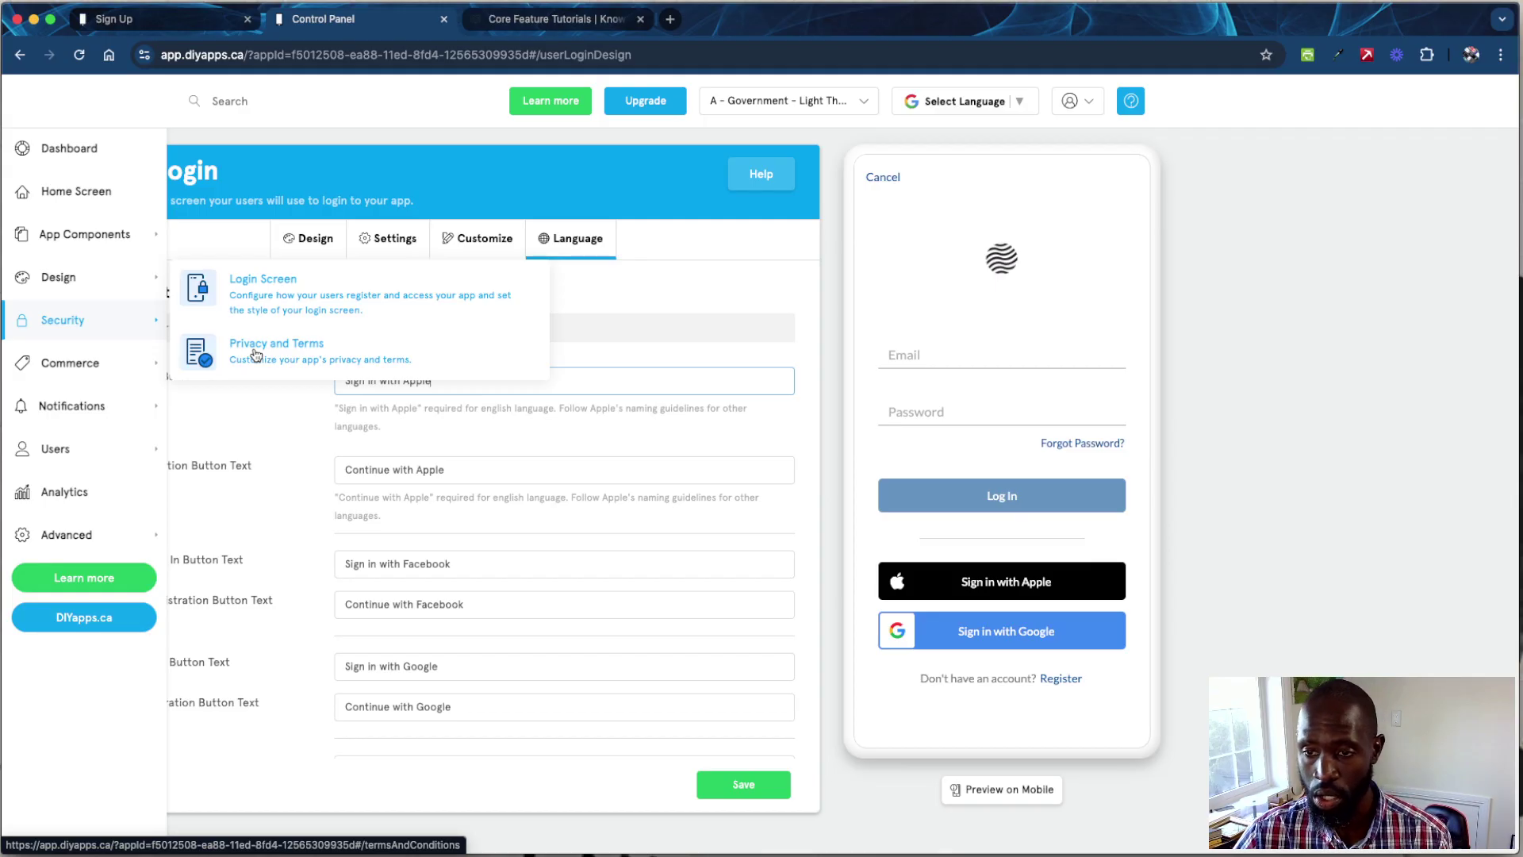
mouse_move(112, 364)
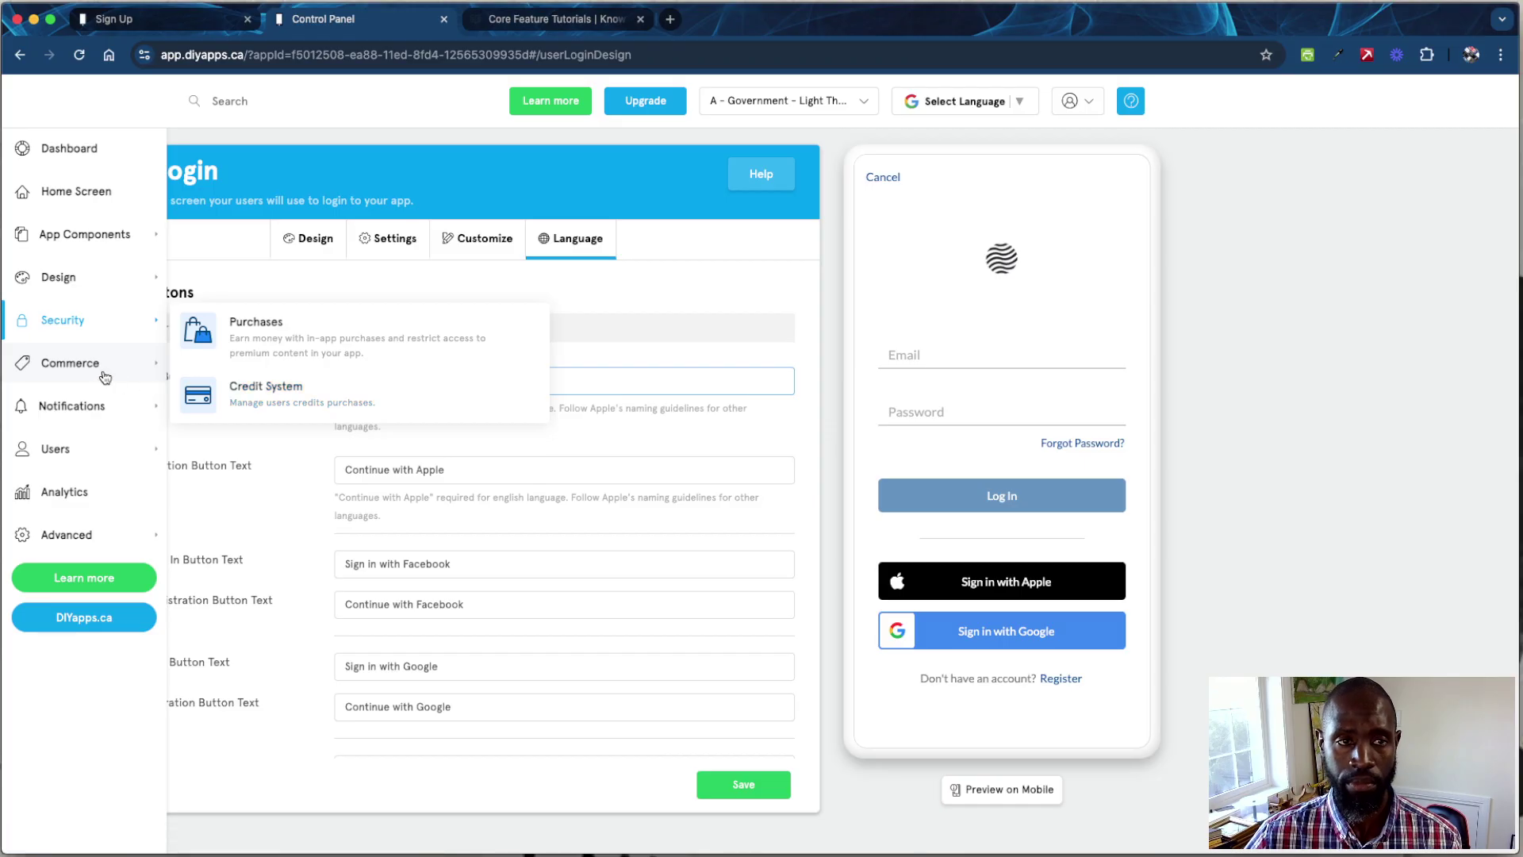
mouse_move(103, 406)
left_click(286, 375)
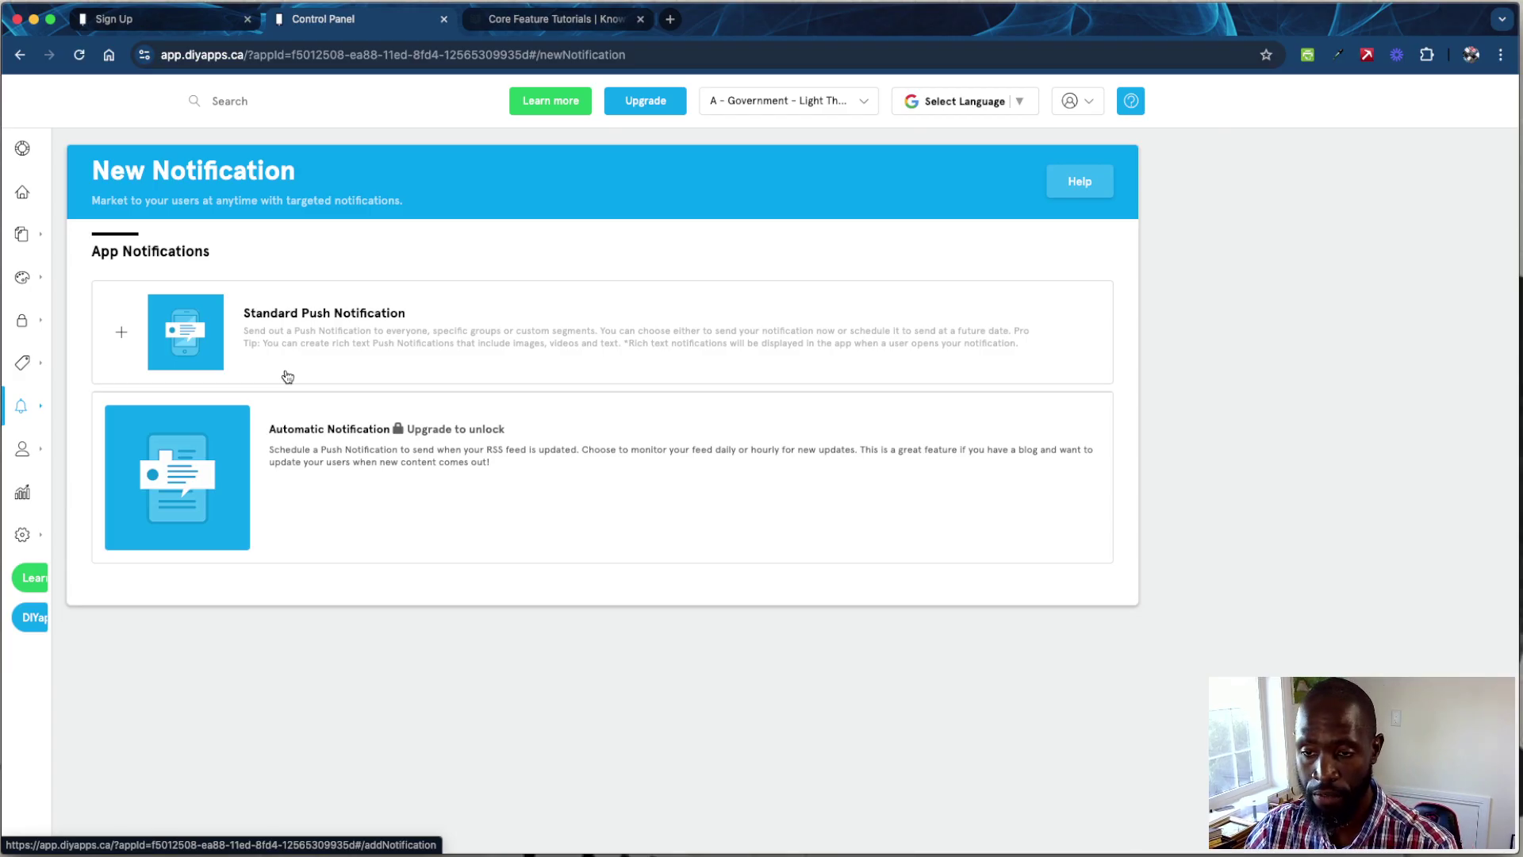
Review the available Notifications and Users options and open the app's Analytics overview
mouse_move(98, 411)
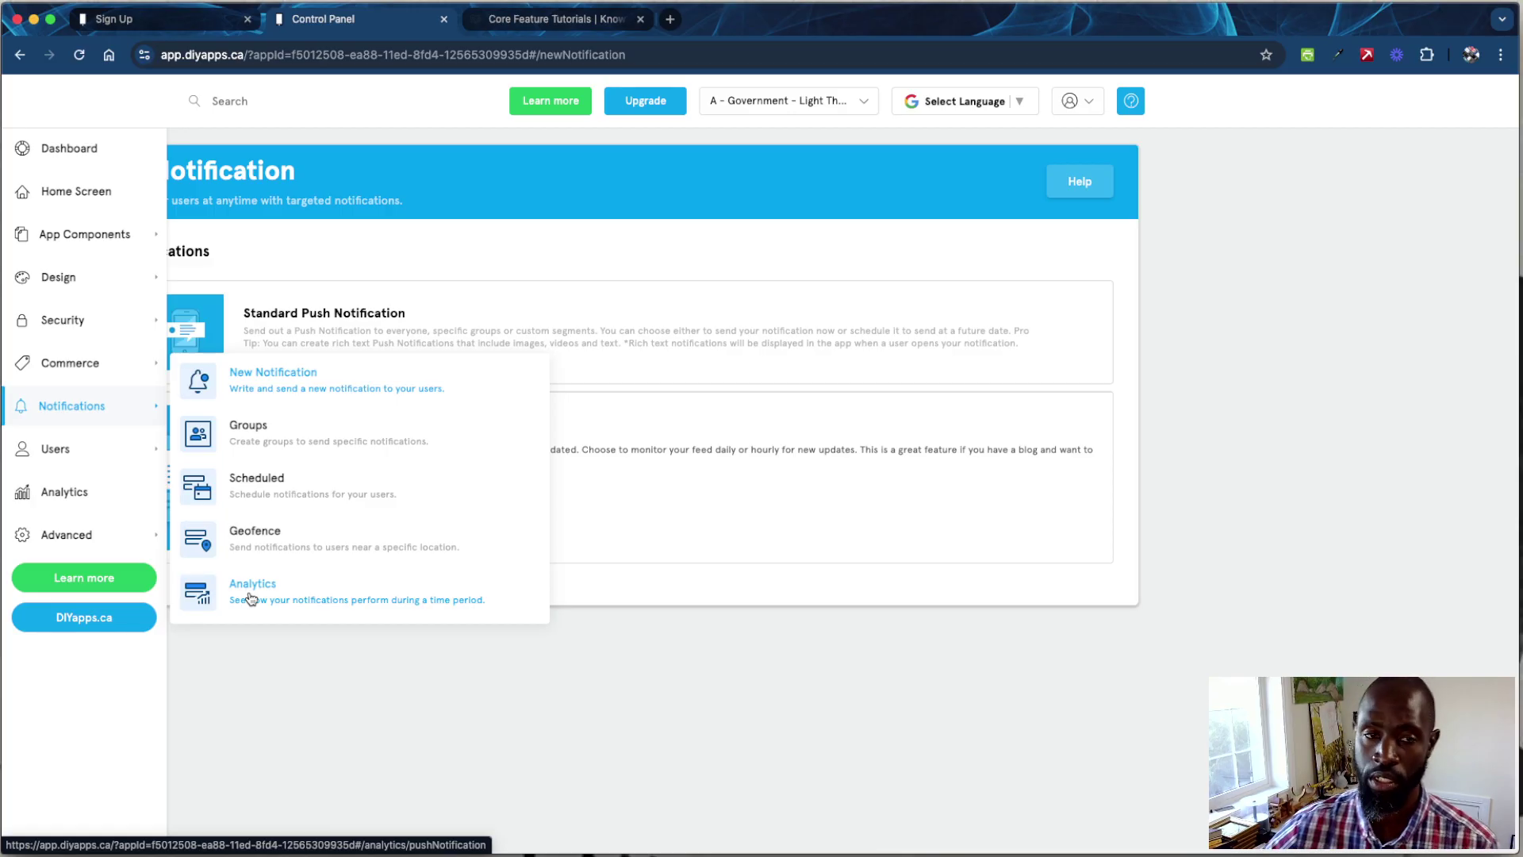
mouse_move(69, 447)
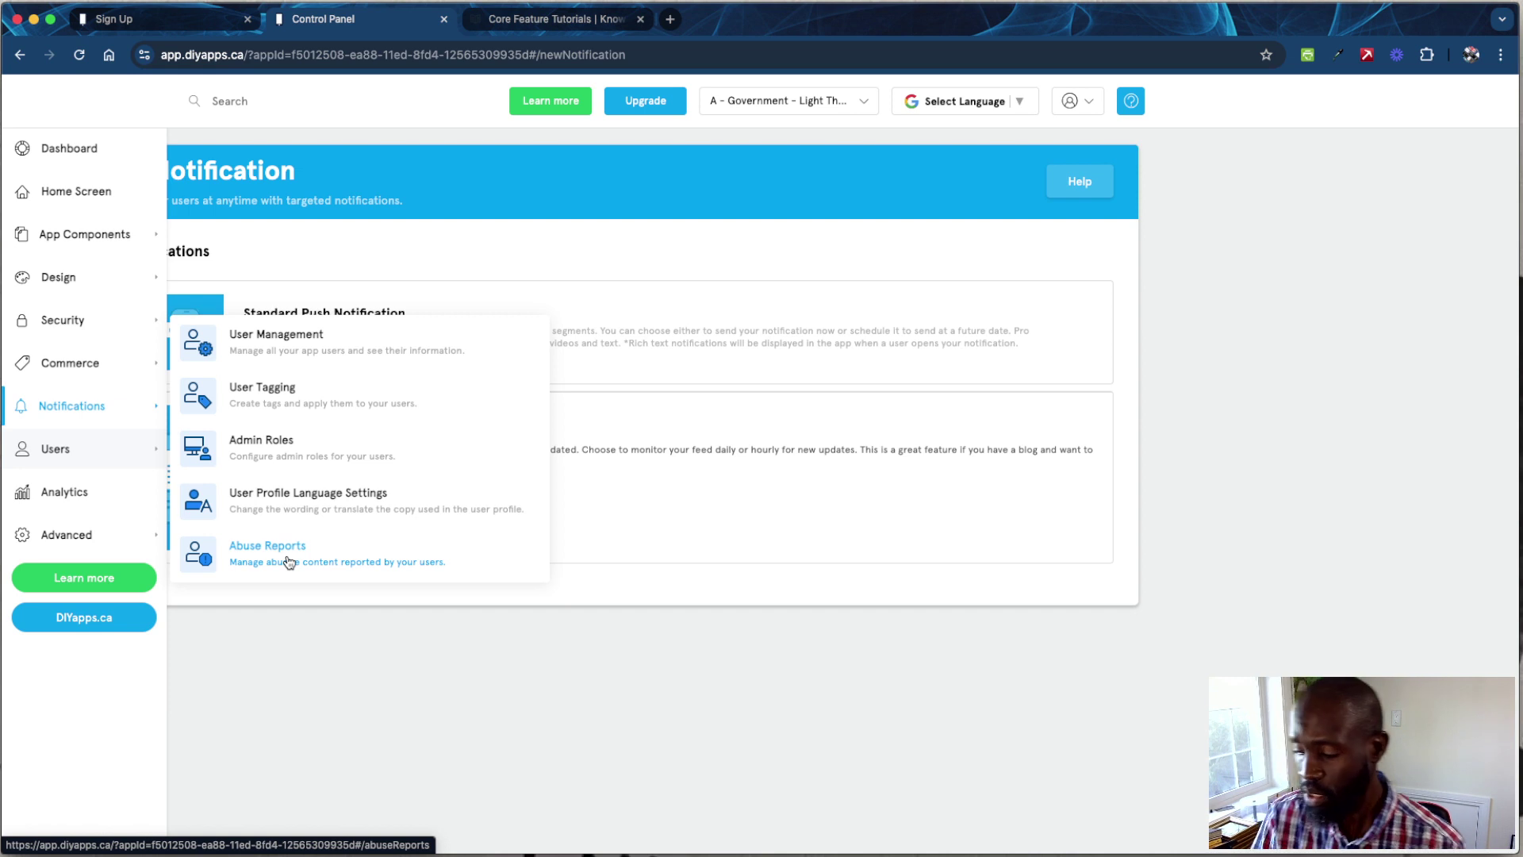
left_click(80, 495)
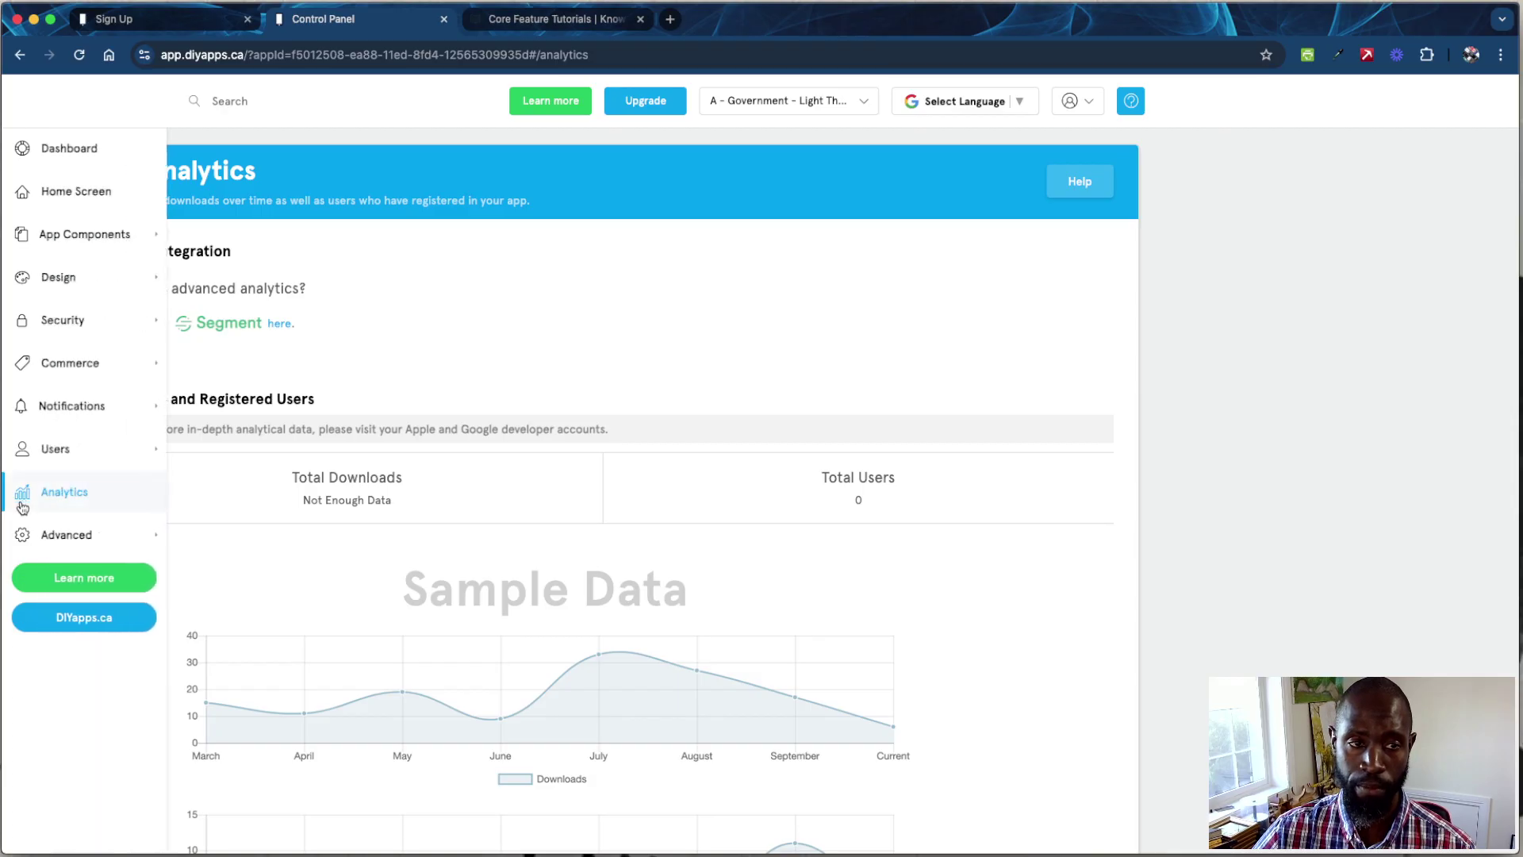
mouse_move(65, 533)
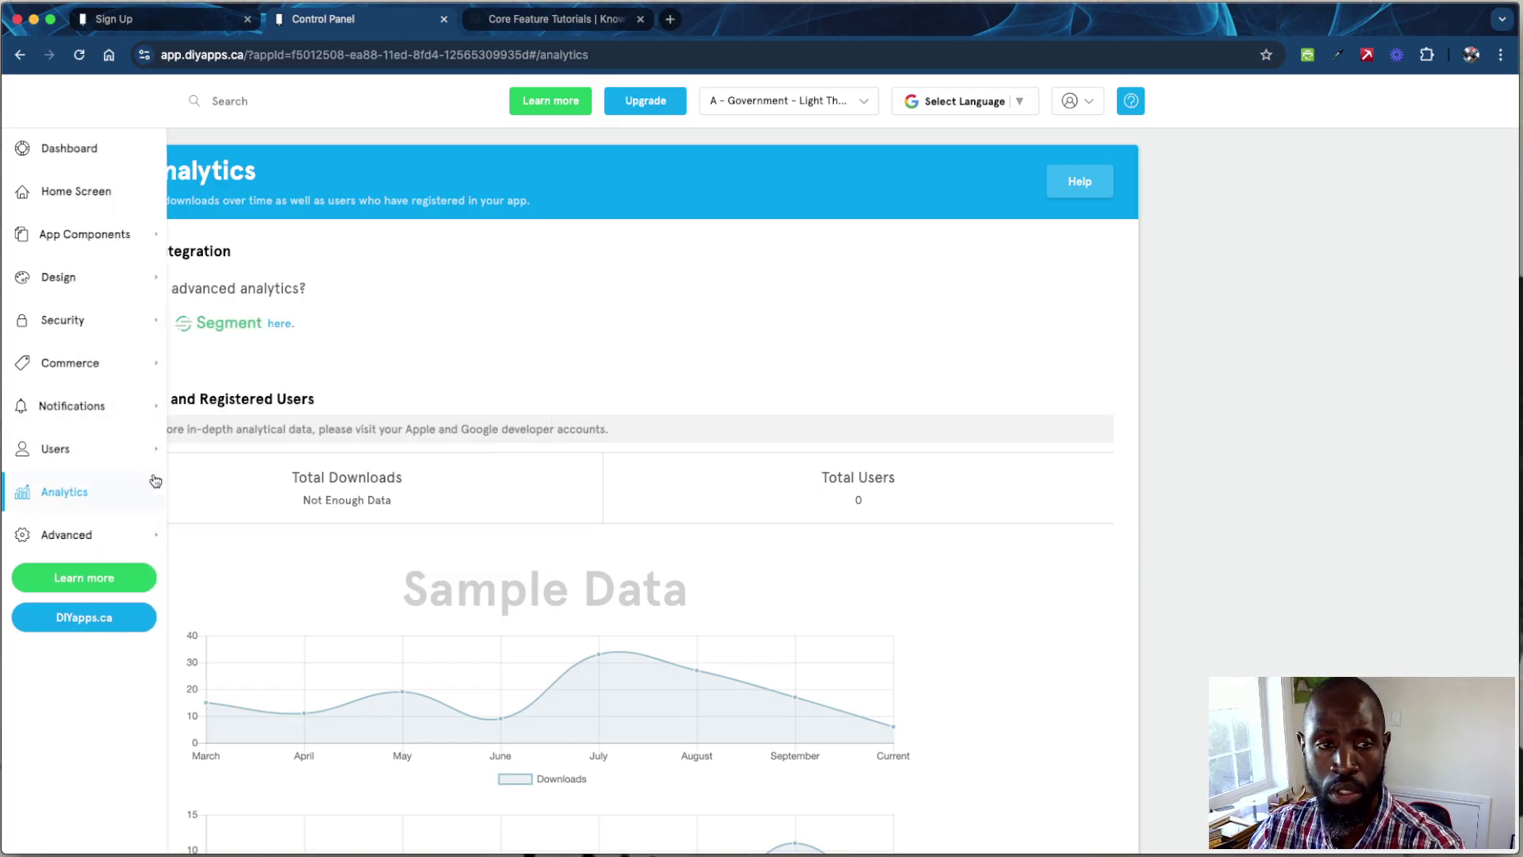
Open the Base Map feature from the Home Screen preview and go to its Categories content
left_click(101, 193)
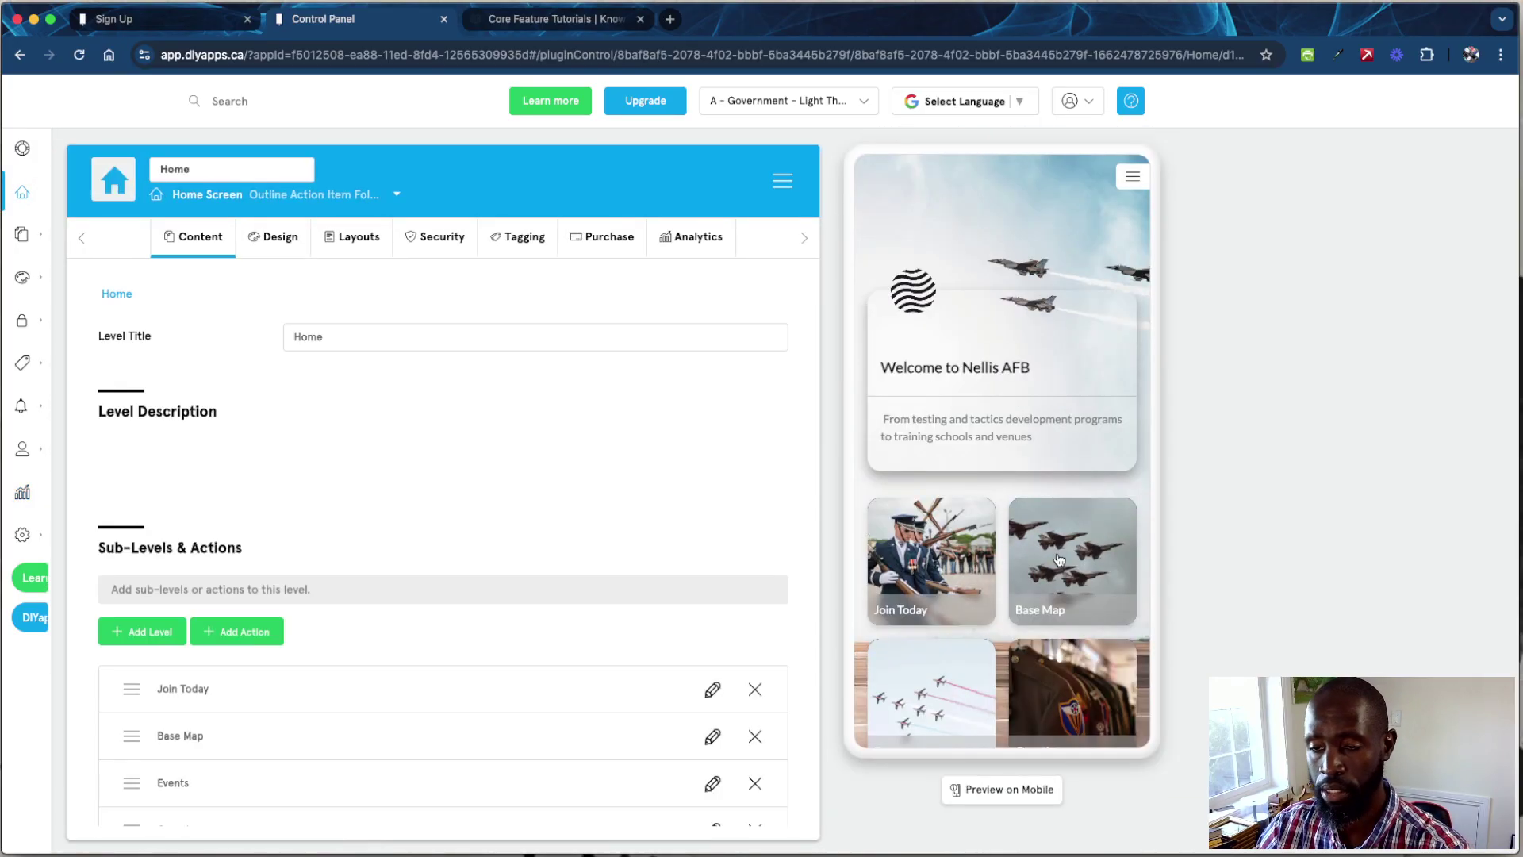
left_click(1046, 580)
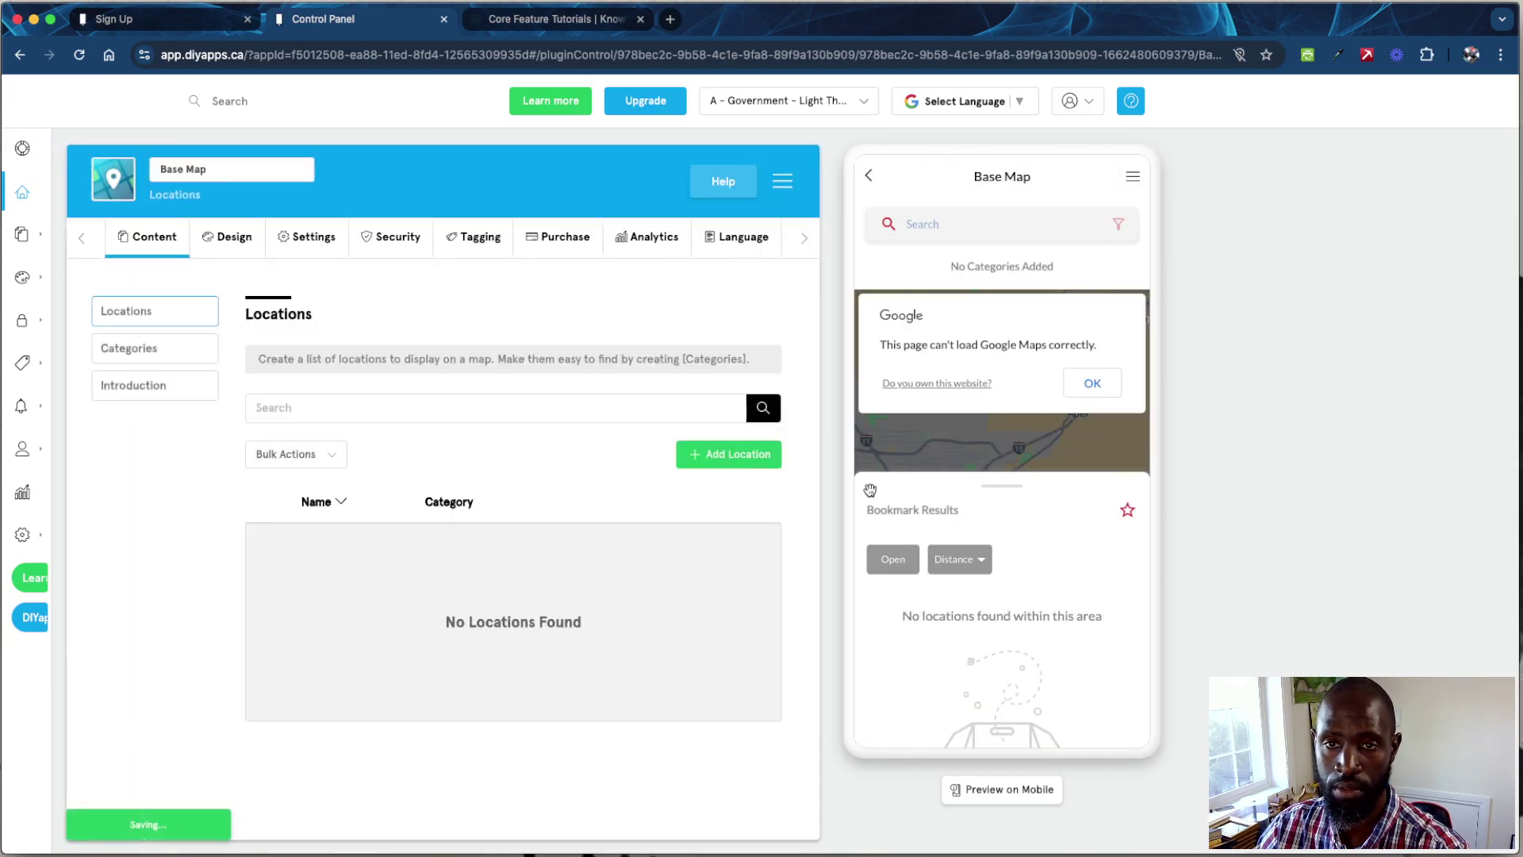
left_click(1087, 387)
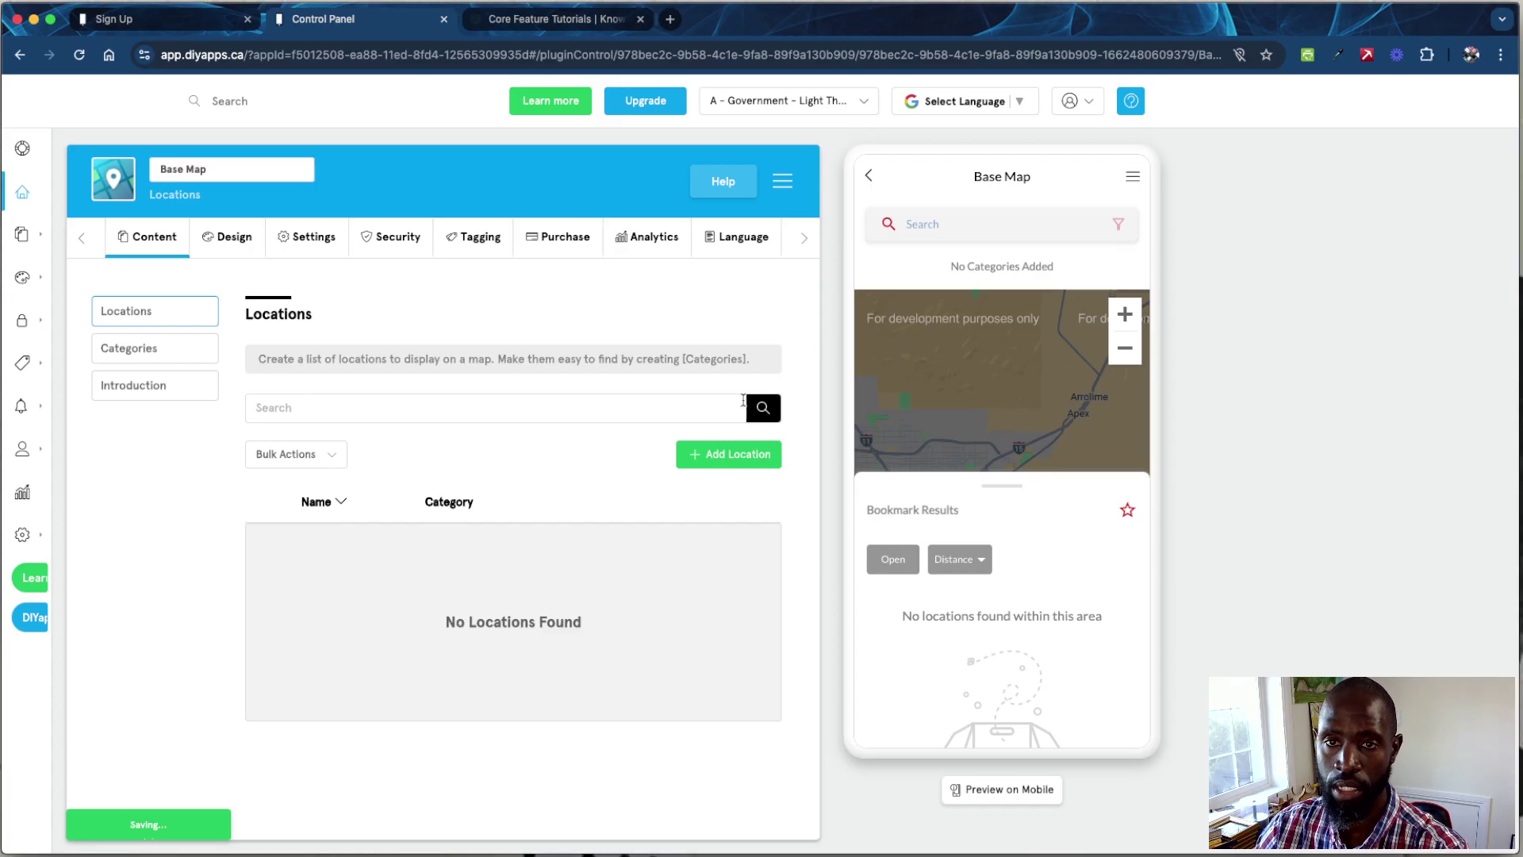
left_click(165, 364)
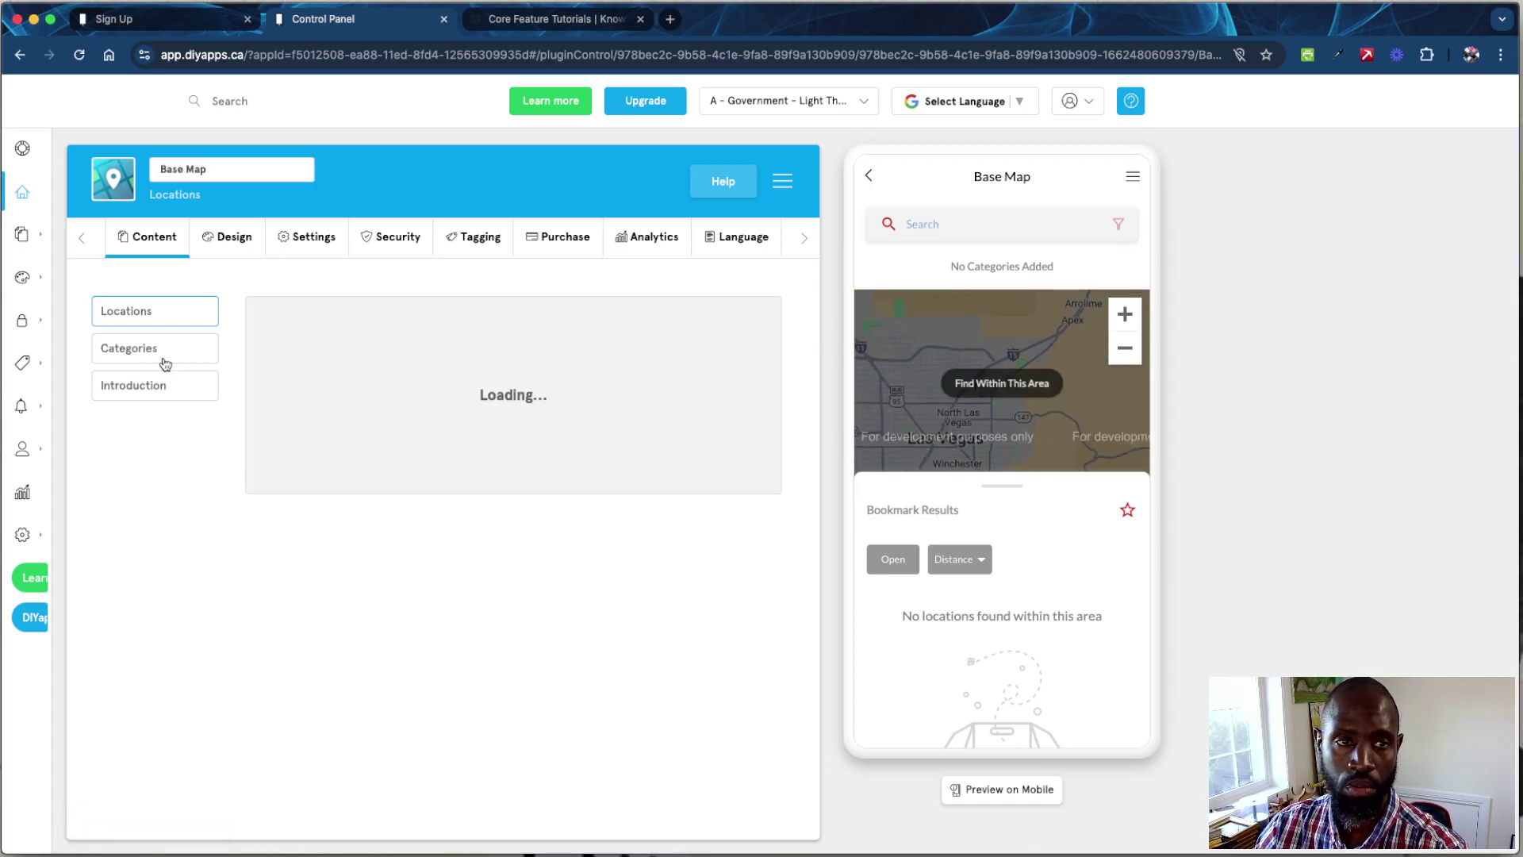